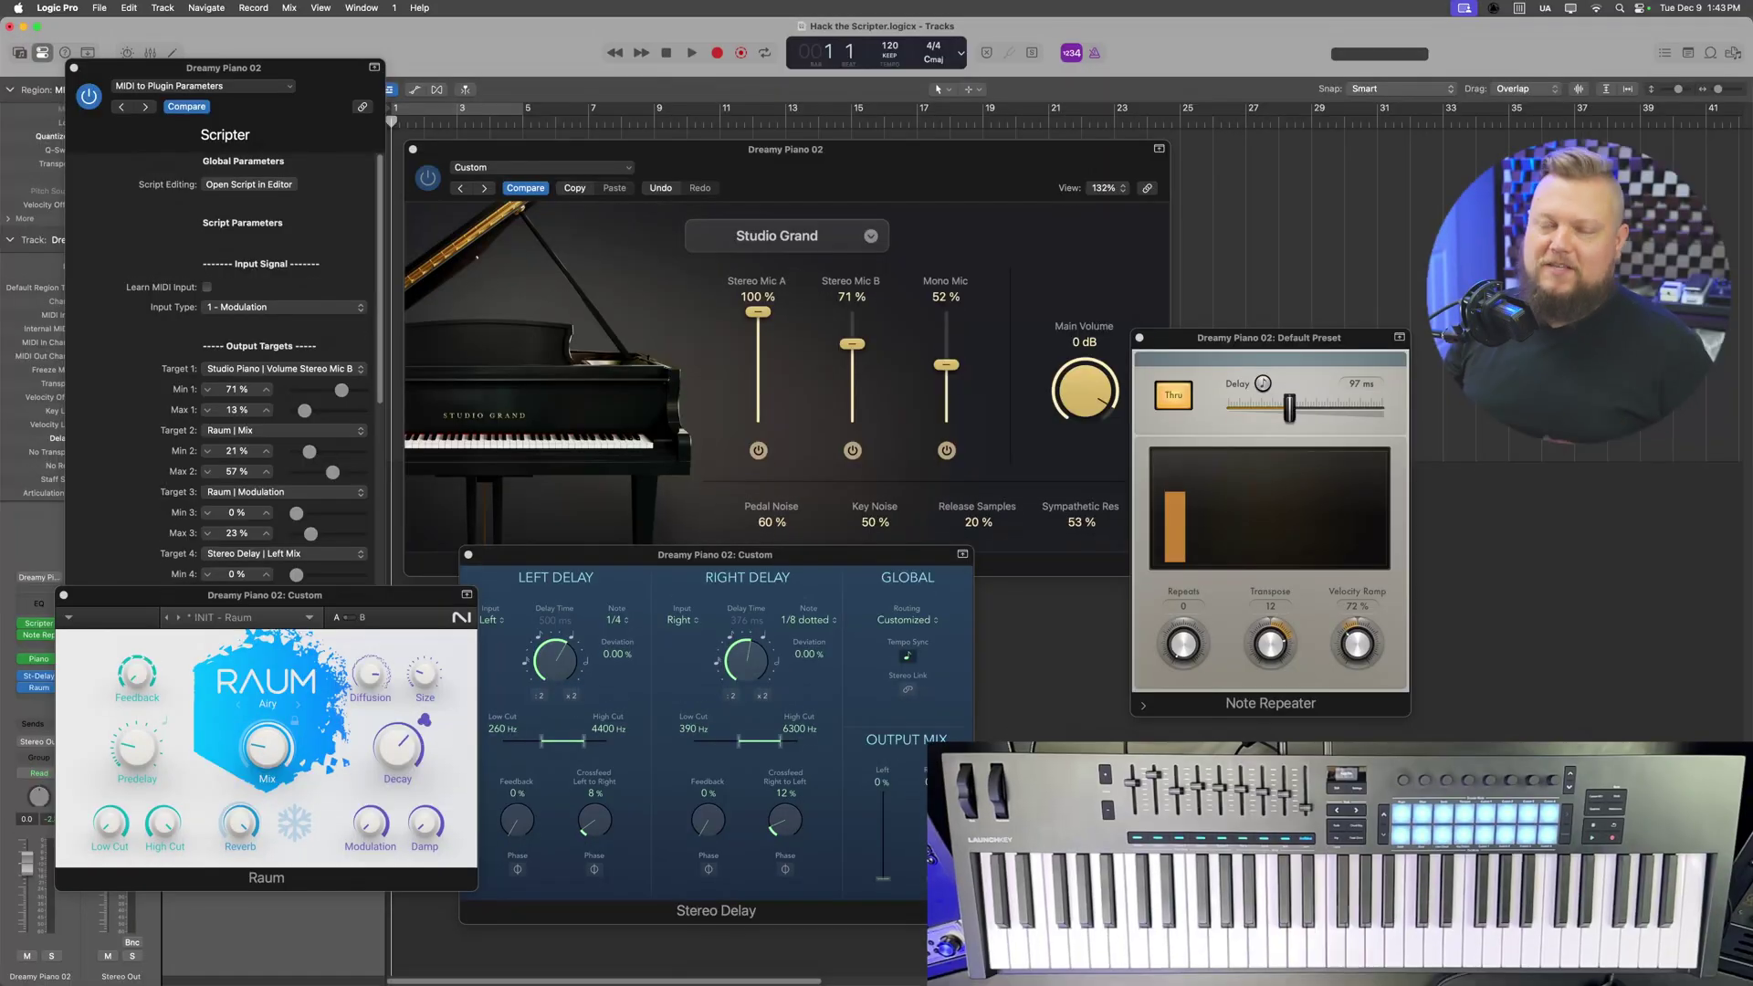
# Step: Delete the trial CC 74 assignment on Note Repeater's Repeats and reset Repeats to 0
pyautogui.hotkey('alt', 'k')
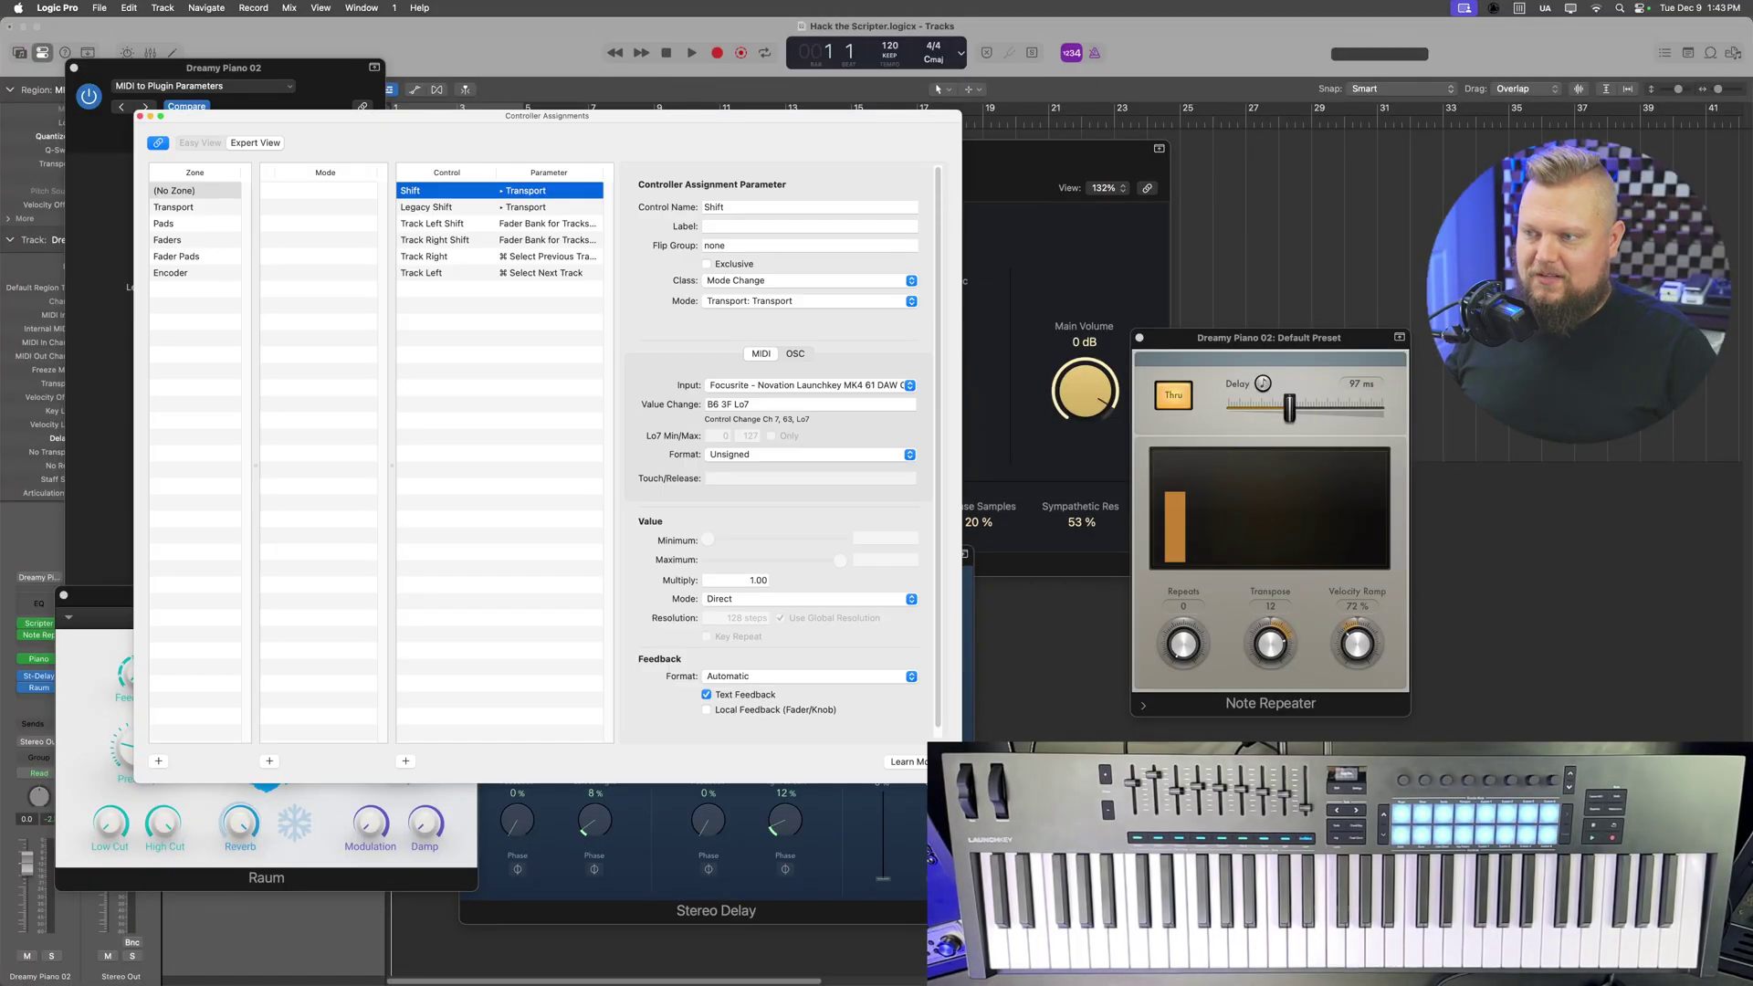
pyautogui.click(917, 763)
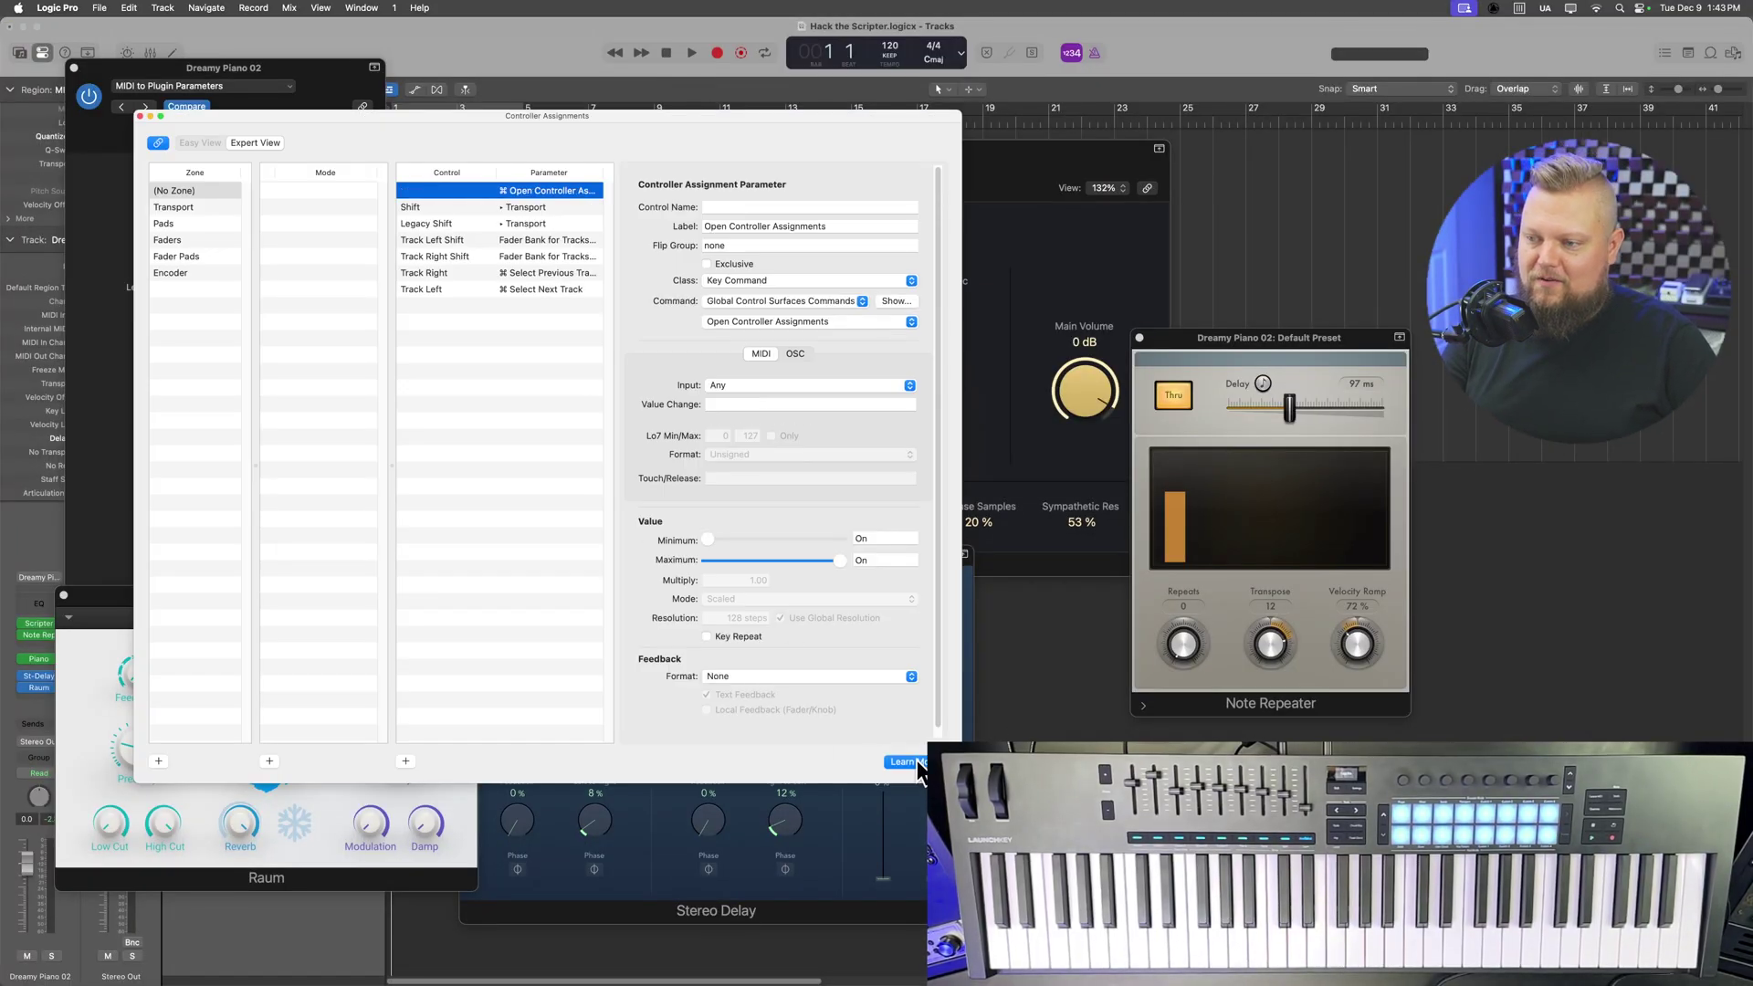
pyautogui.click(1185, 644)
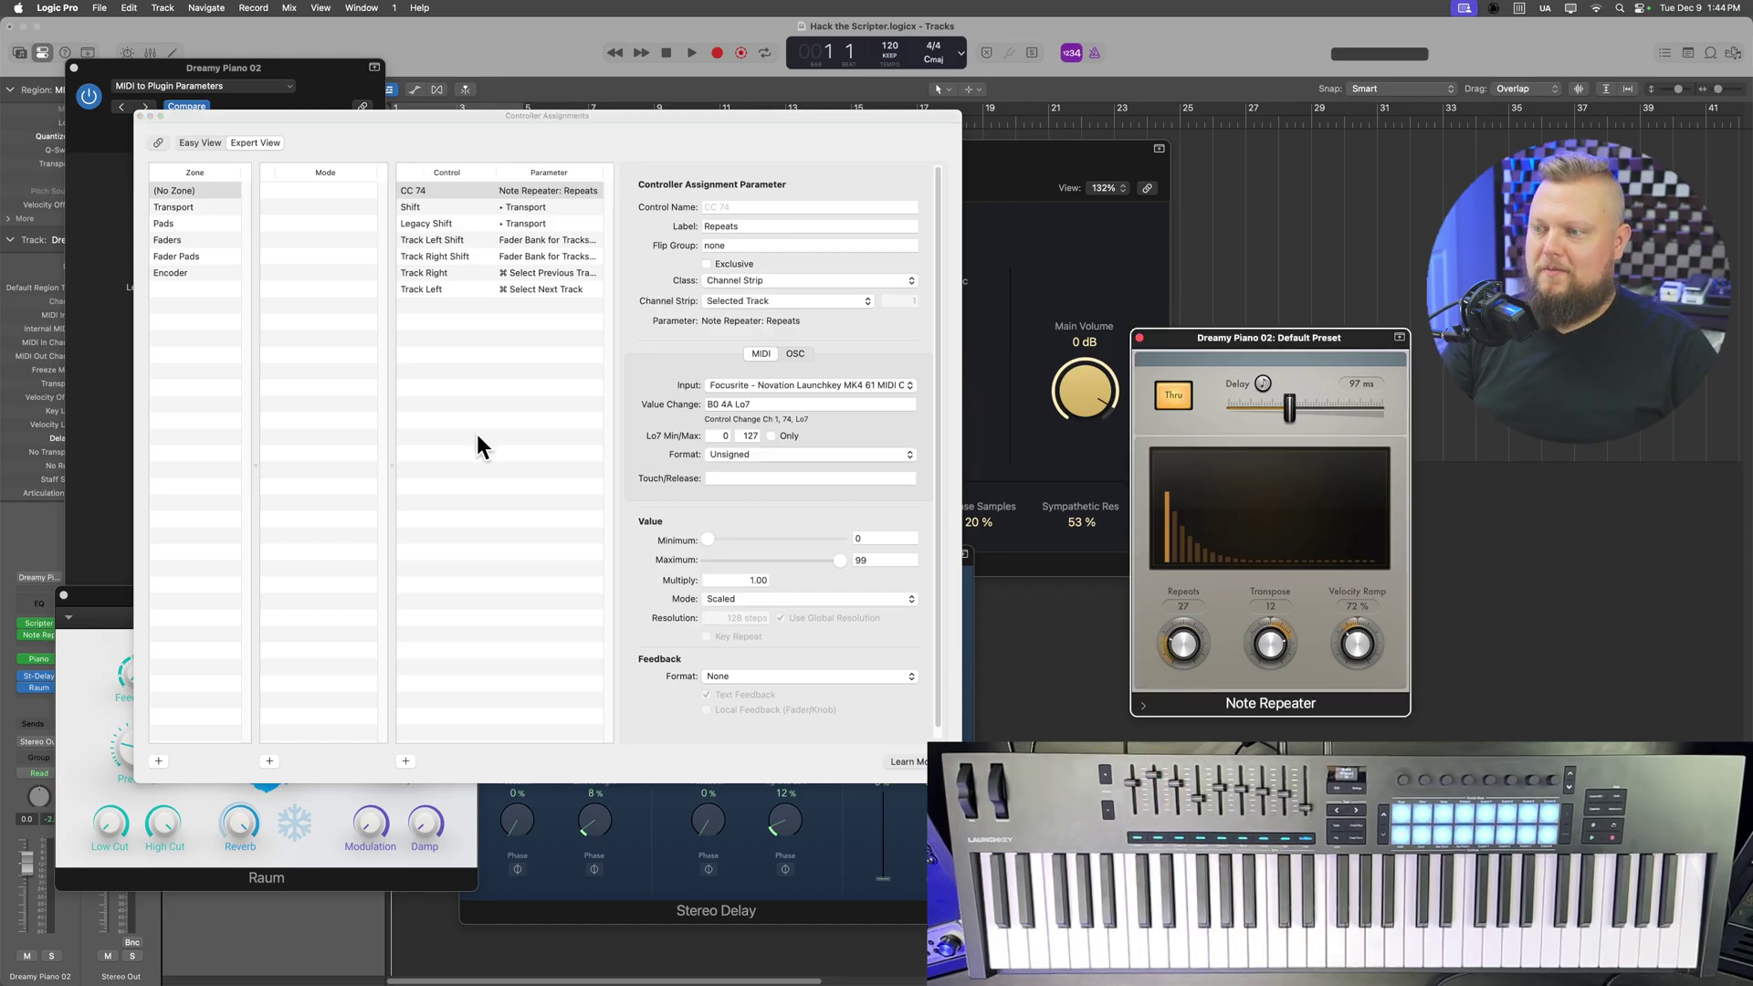
pyautogui.click(466, 190)
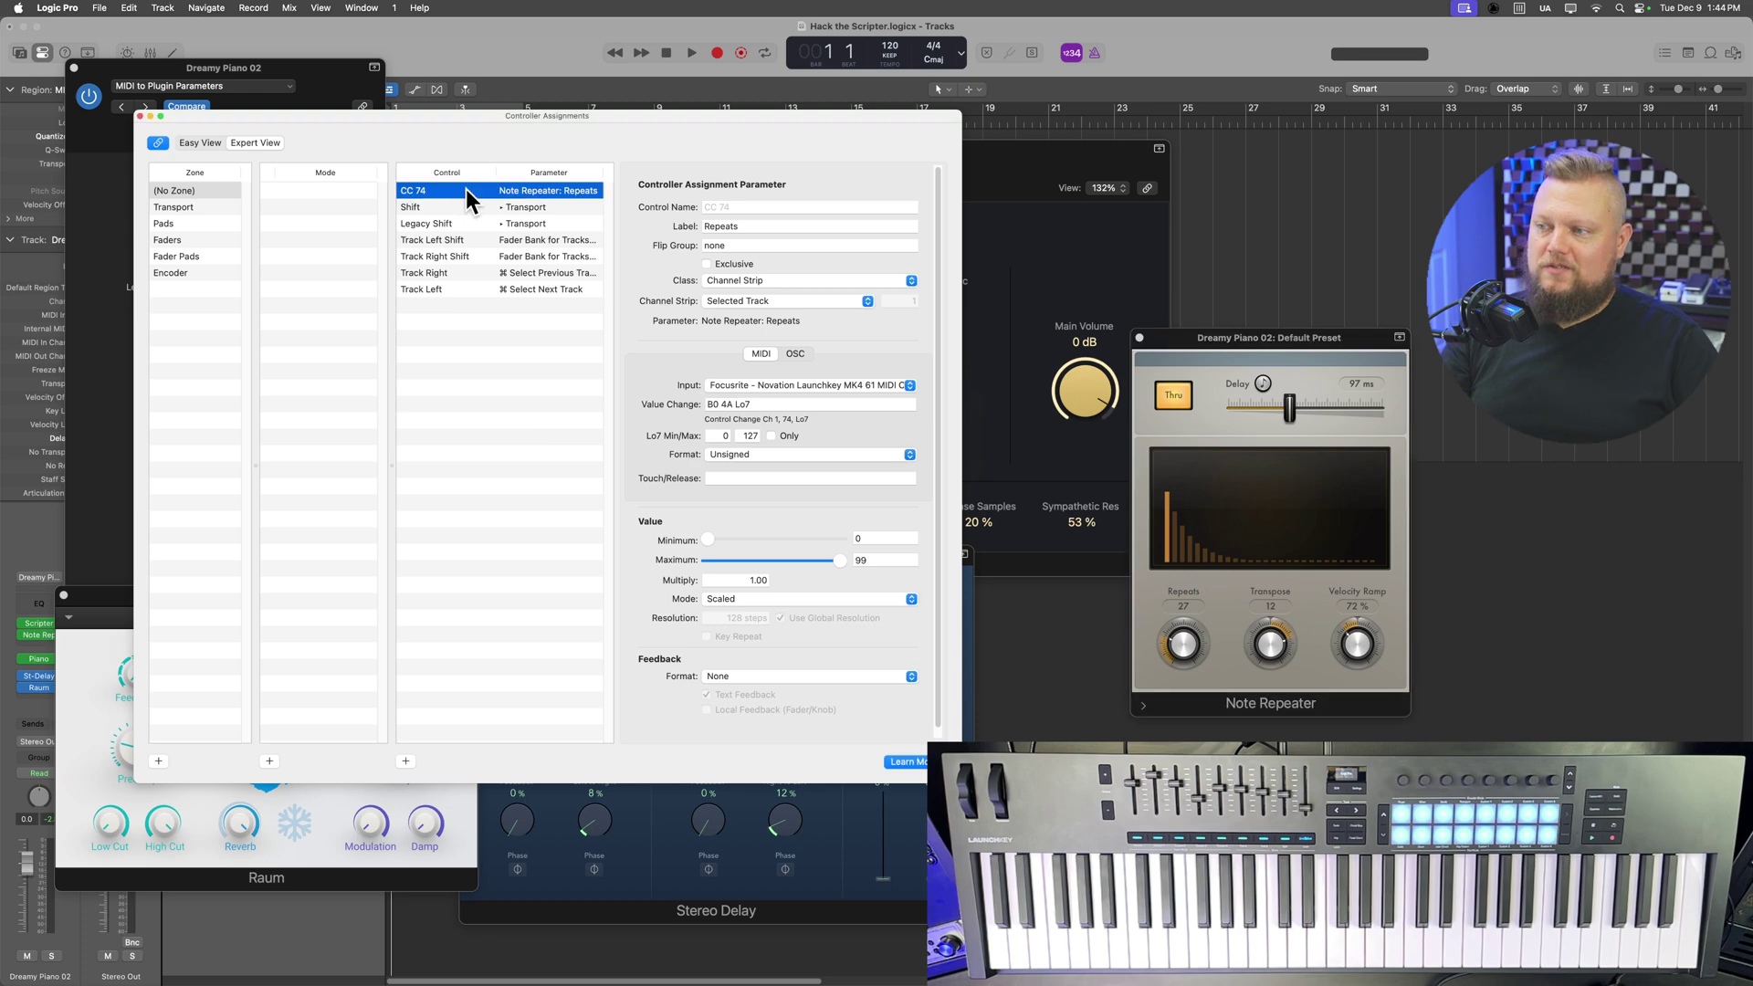
pyautogui.press('Delete')
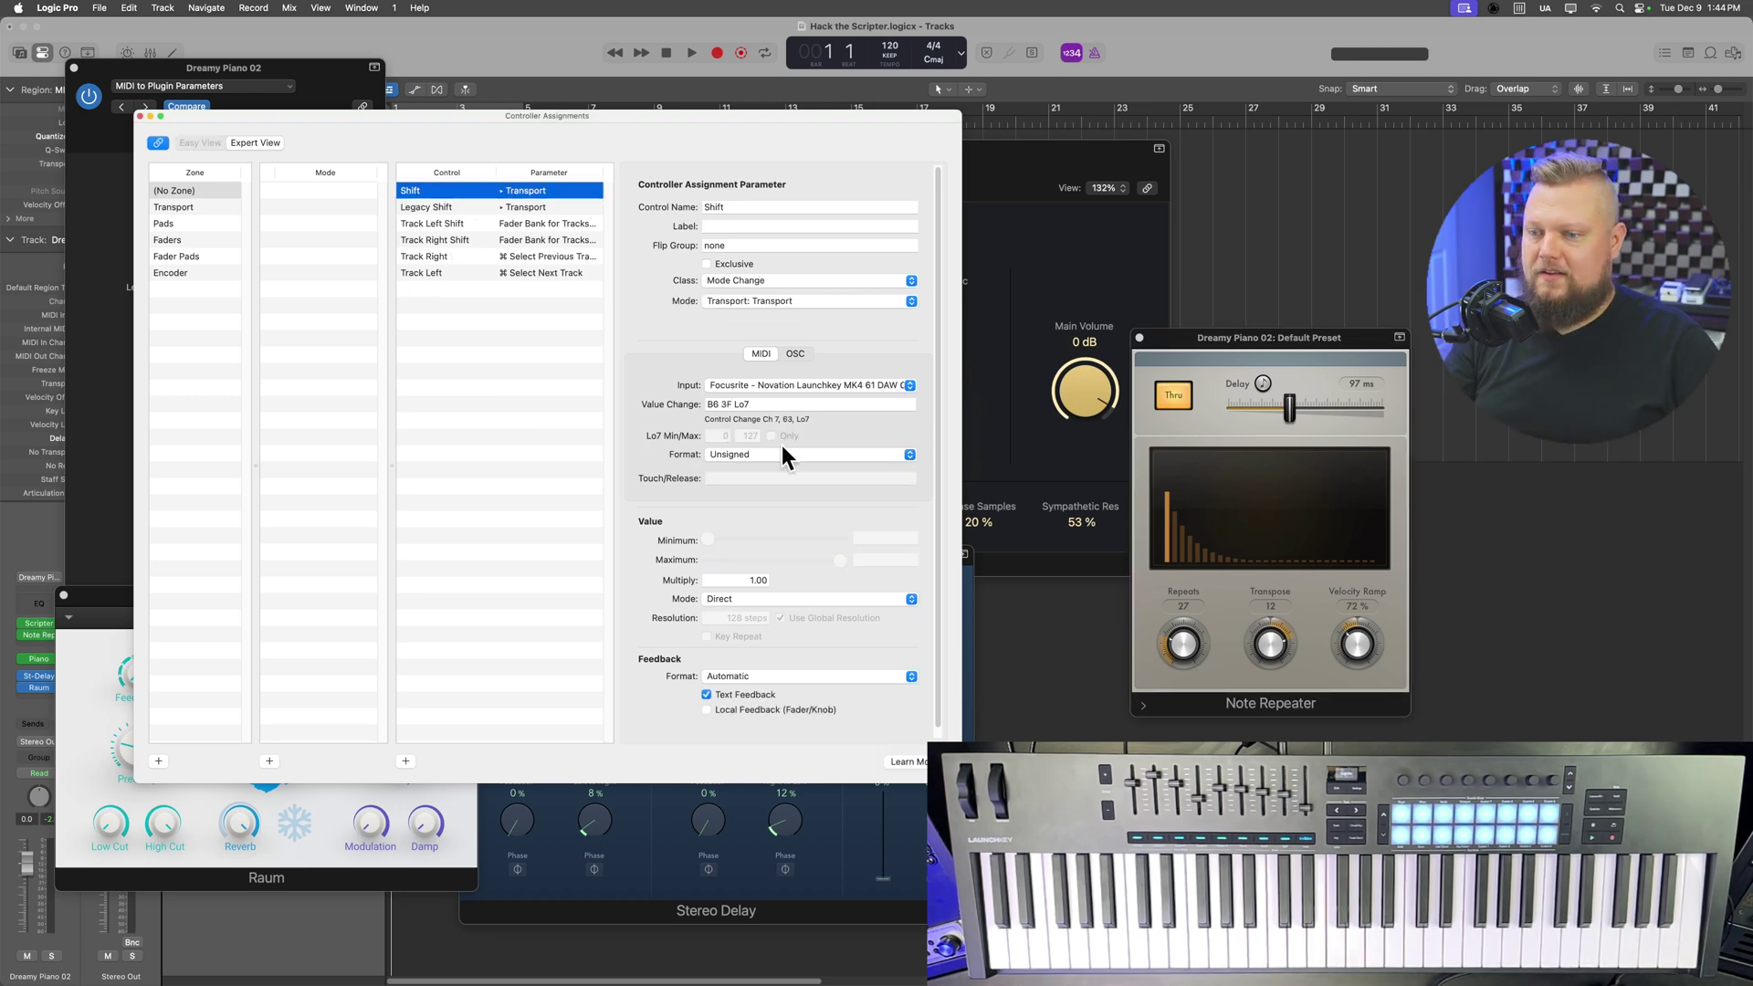
pyautogui.moveTo(1182, 644); pyautogui.dragTo(1182, 666)
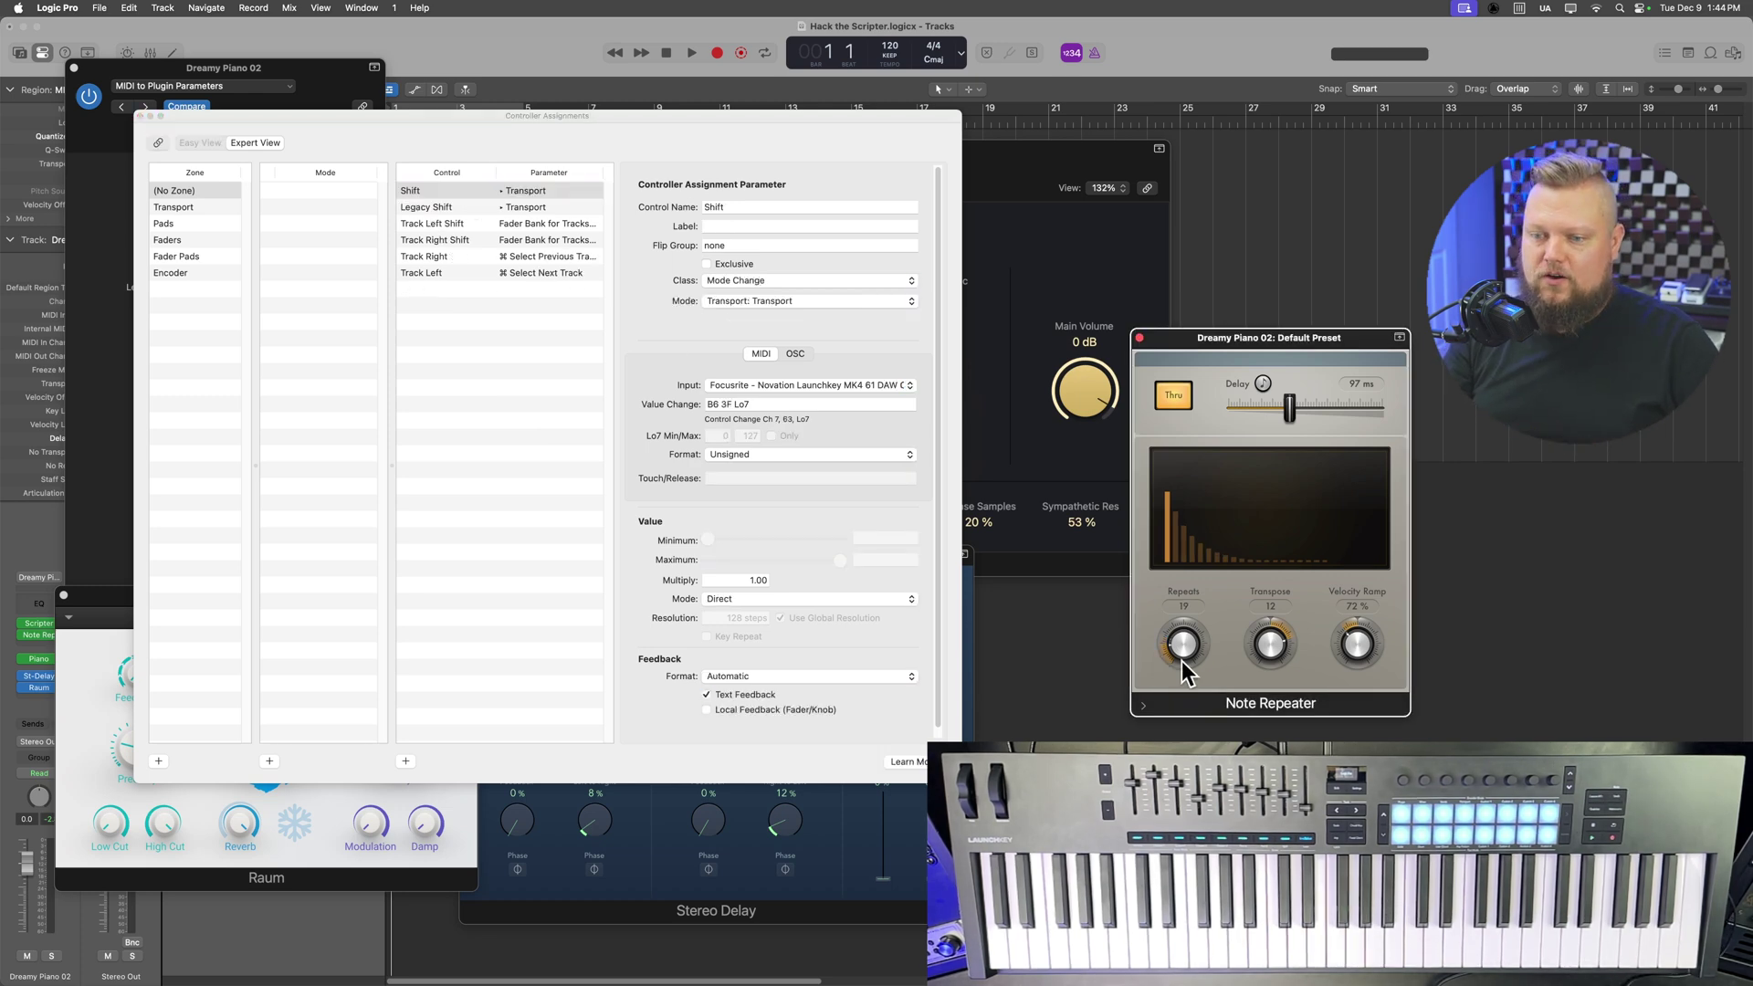
pyautogui.click(141, 116)
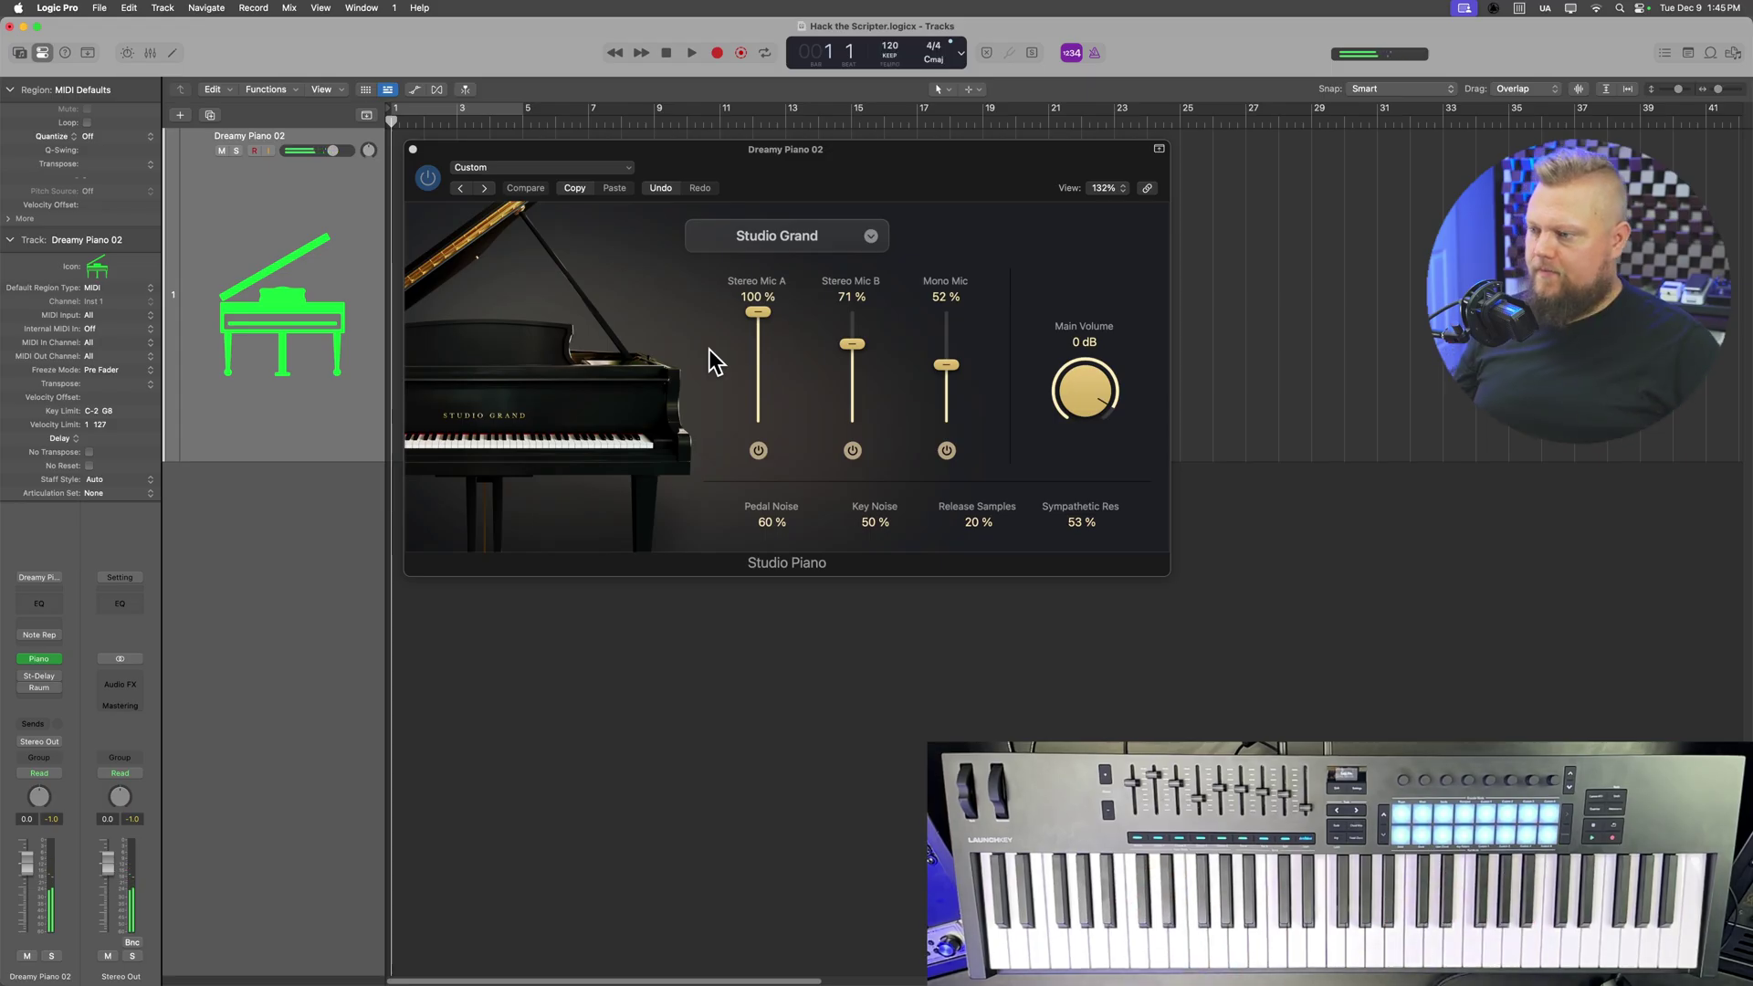
# Step: Insert Scripter as a MIDI effect on Dreamy Piano 02 and browse its App Presets
pyautogui.click(37, 624)
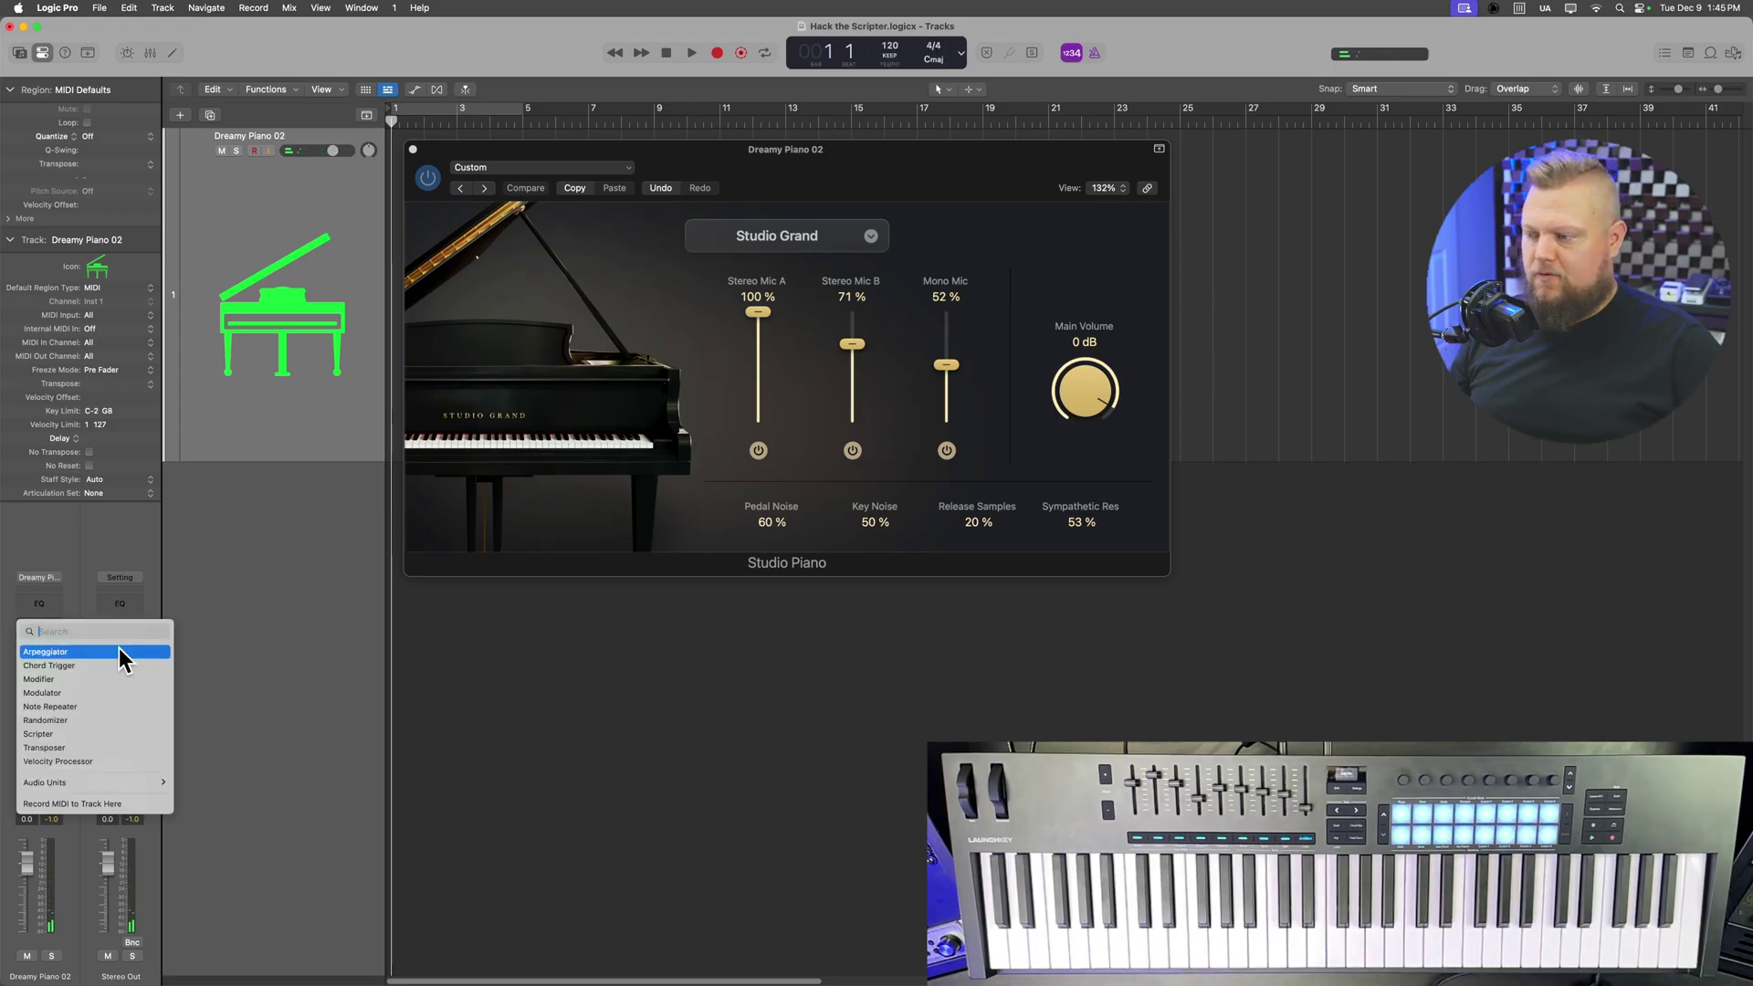
pyautogui.click(111, 732)
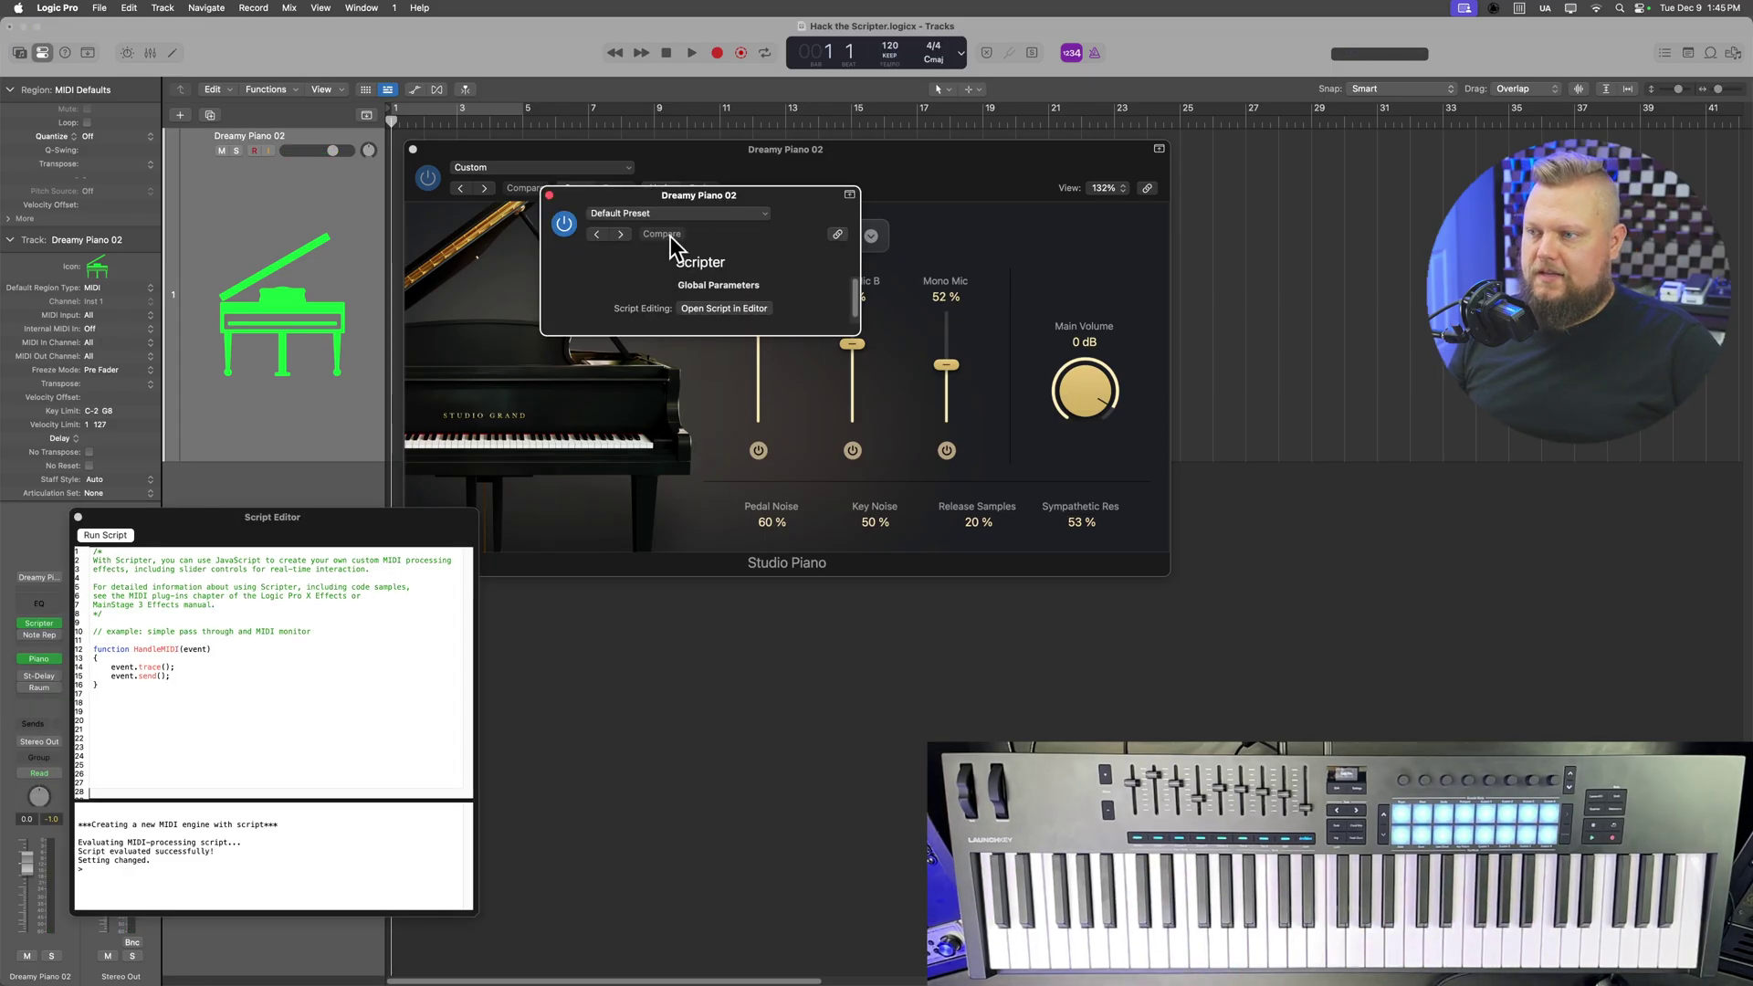
pyautogui.click(671, 216)
pyautogui.moveTo(713, 517)
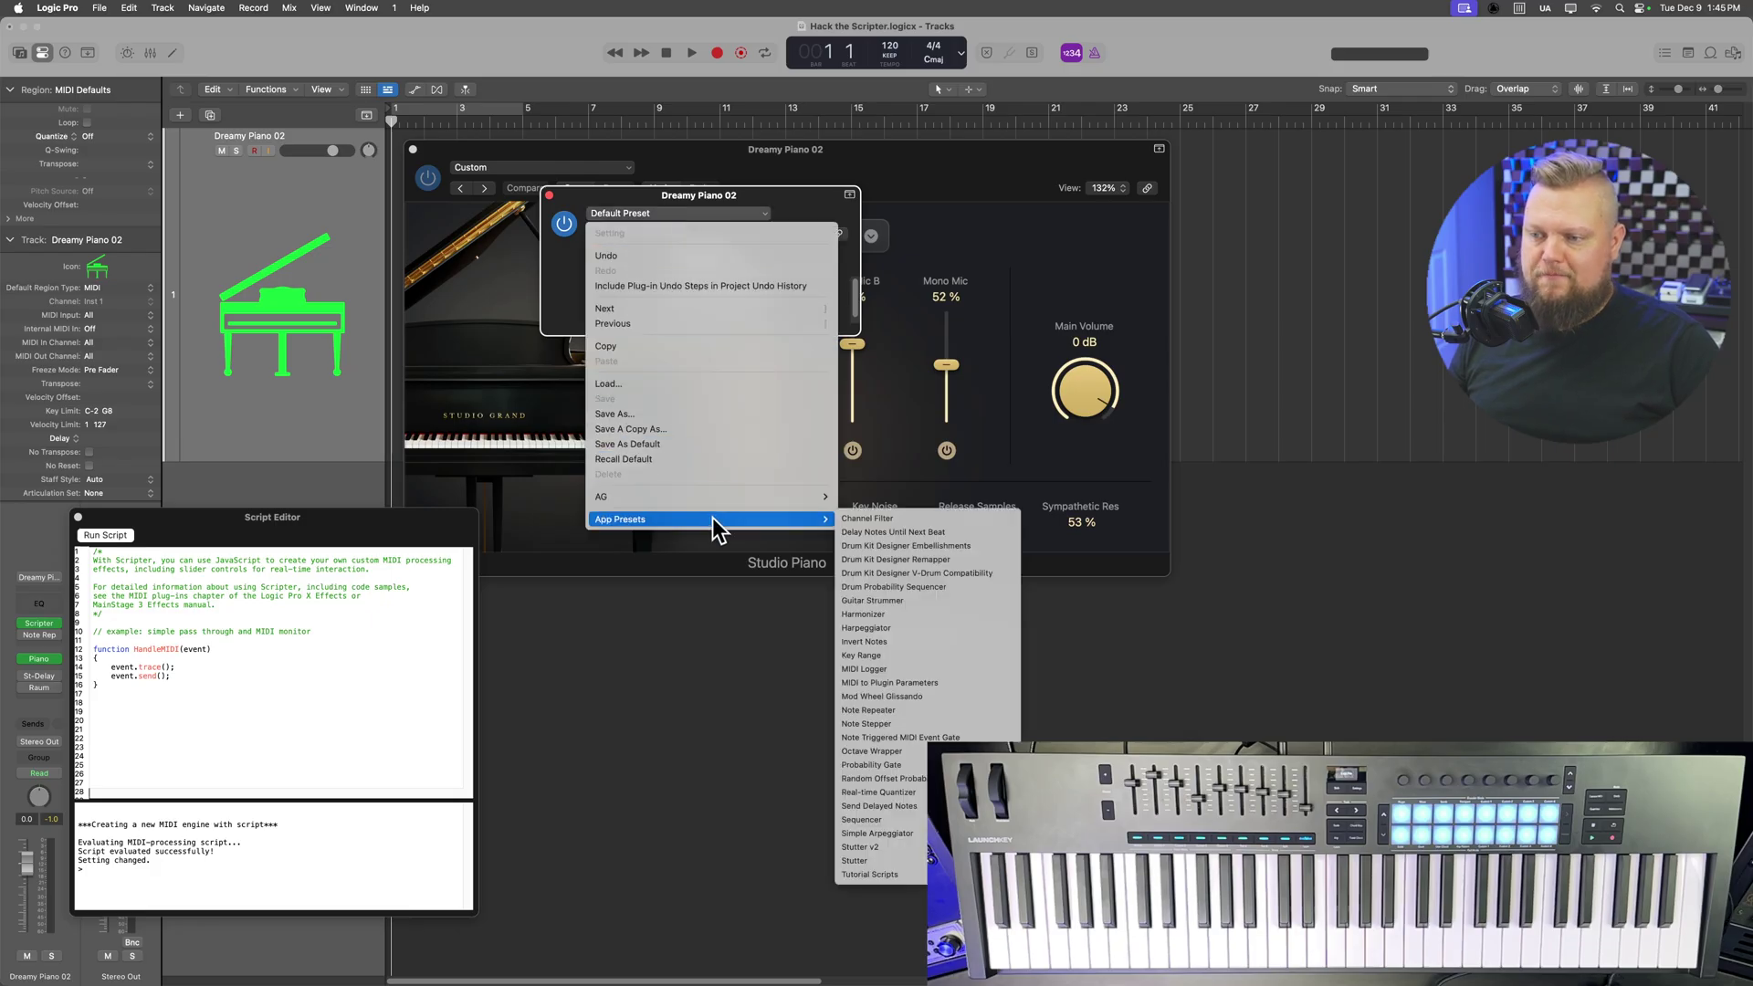
# Step: Load the MIDI to Plugin Parameters script with Input Type kept at 1 - Modulation
pyautogui.click(953, 682)
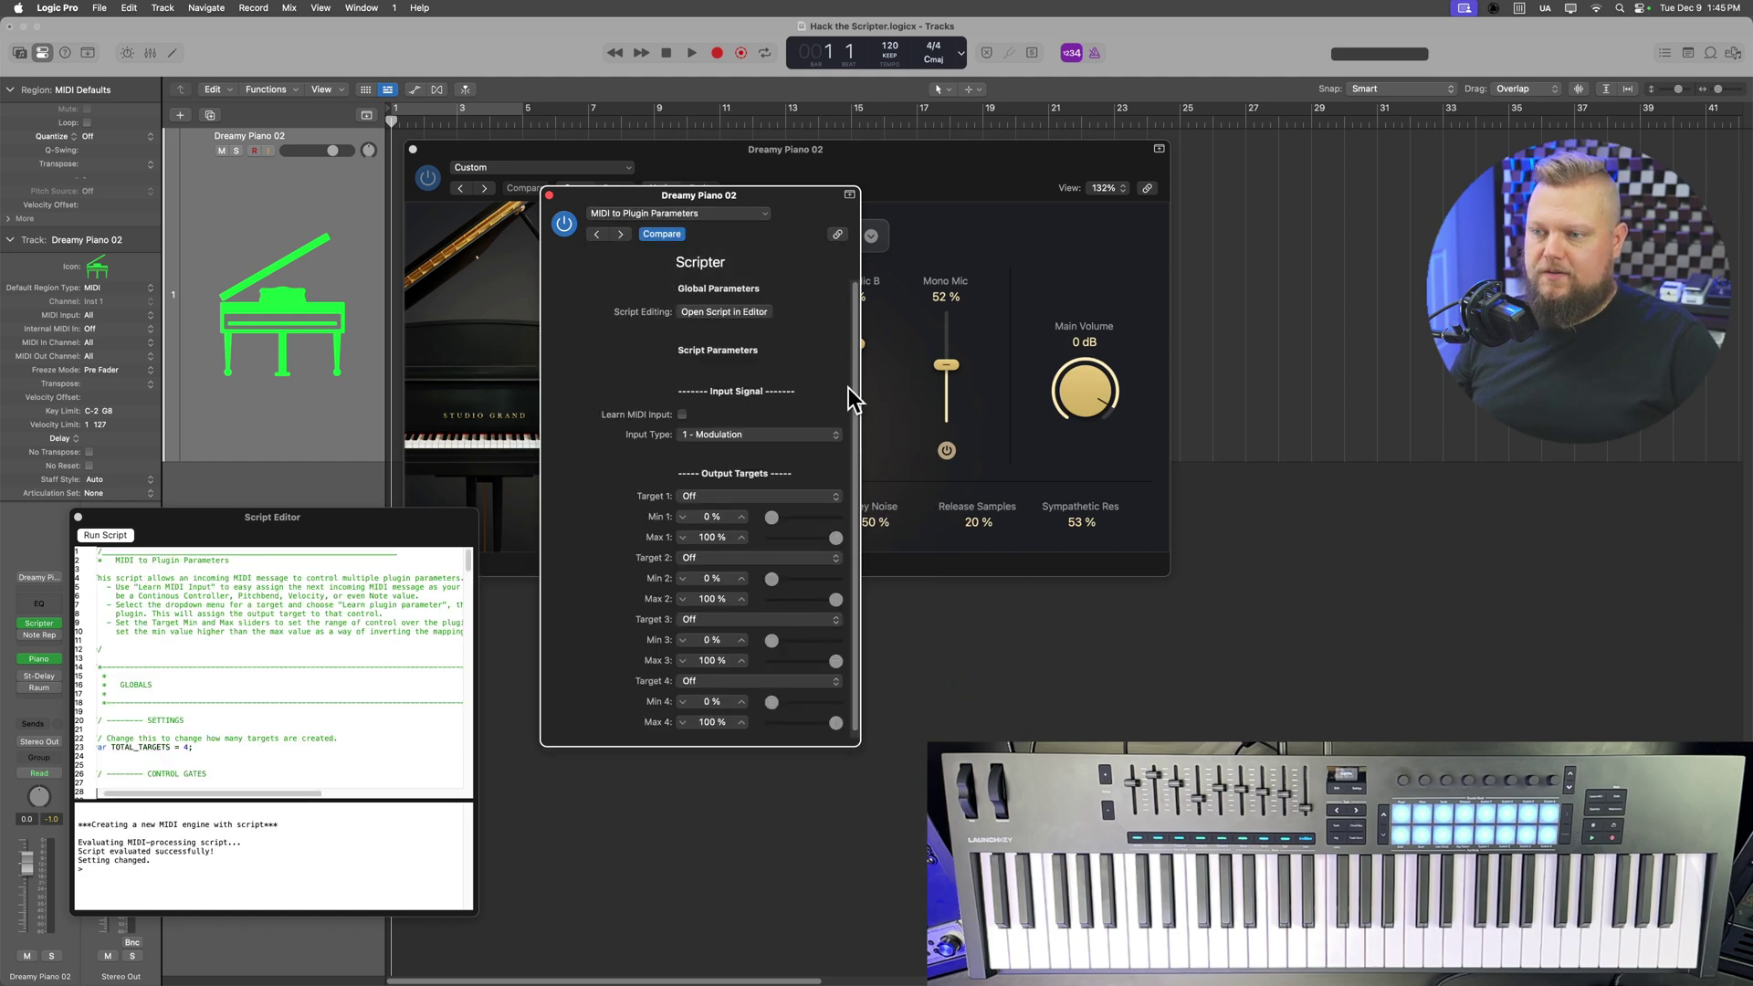
pyautogui.moveTo(791, 192); pyautogui.dragTo(294, 53)
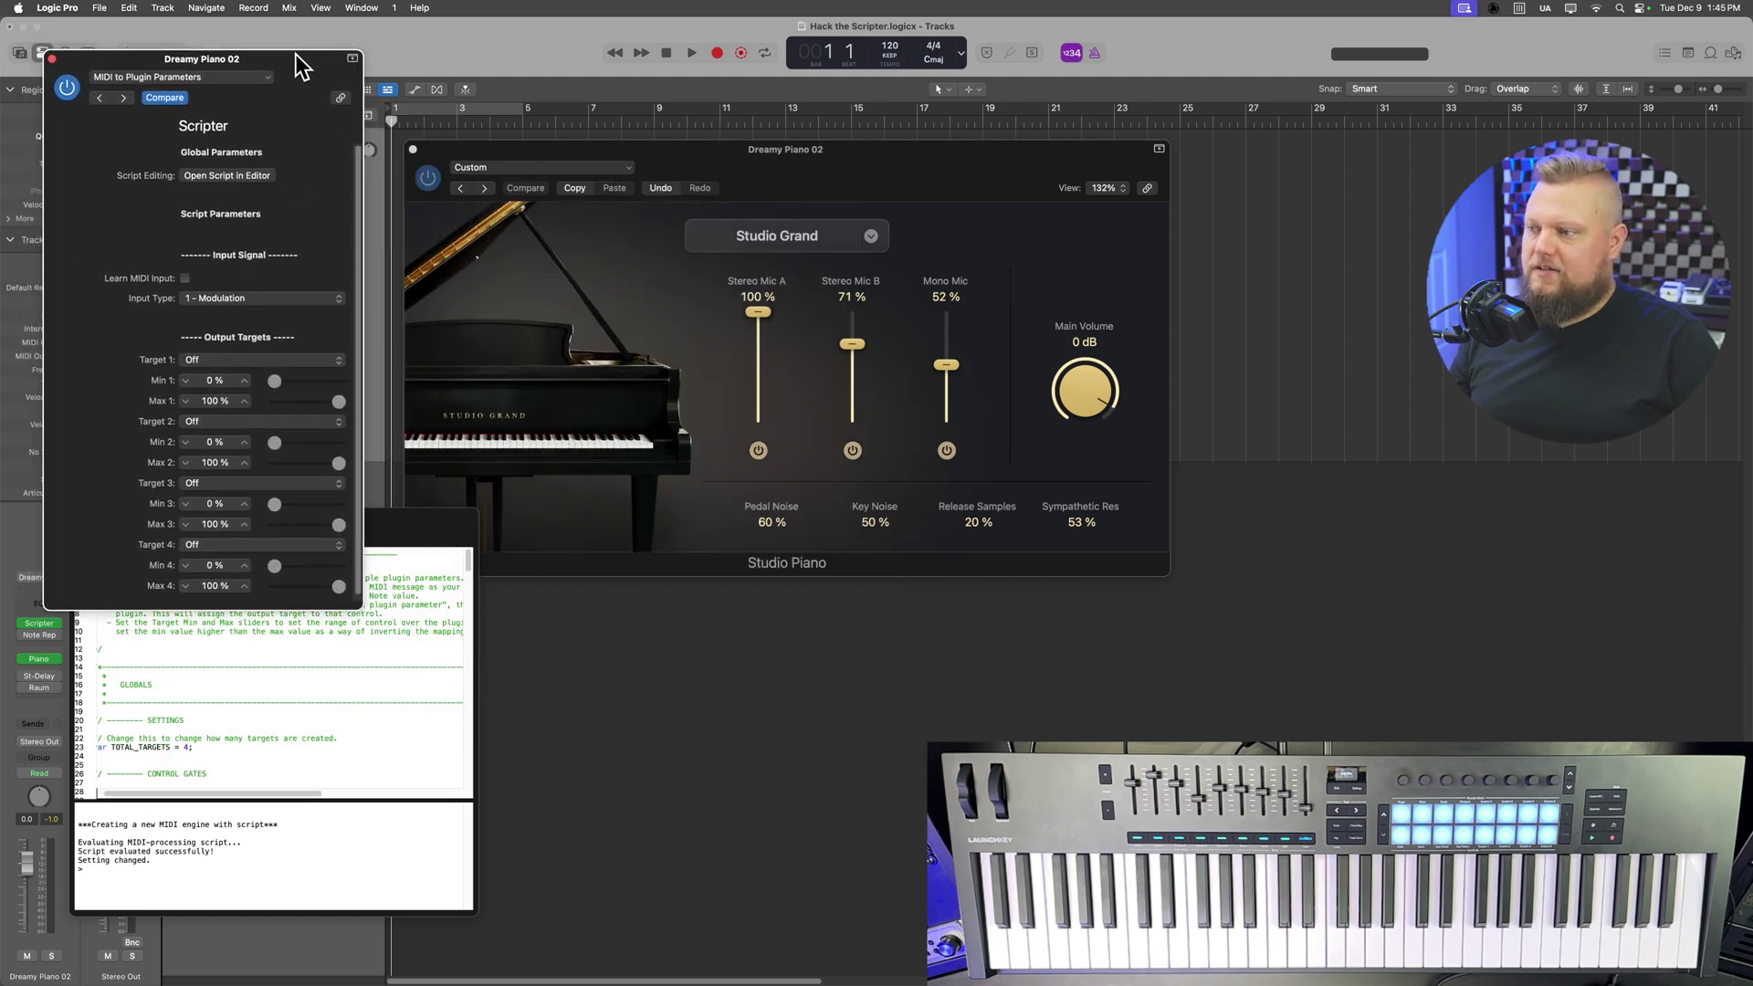
pyautogui.click(270, 297)
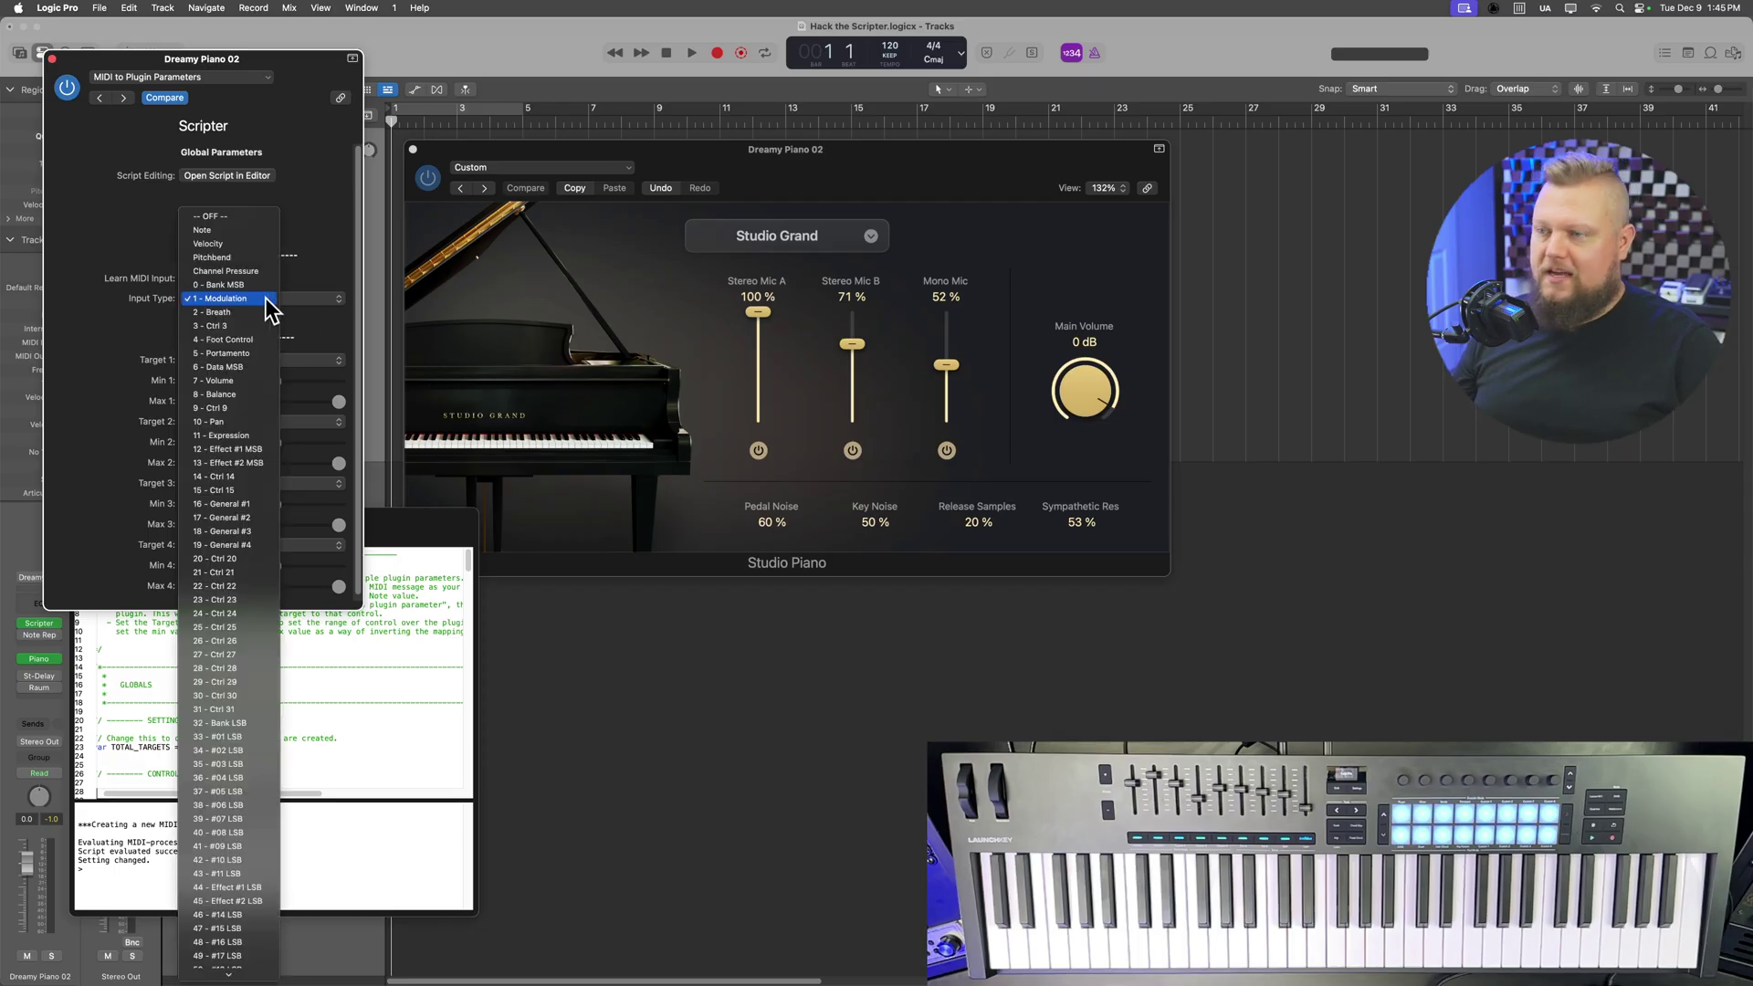
pyautogui.click(265, 298)
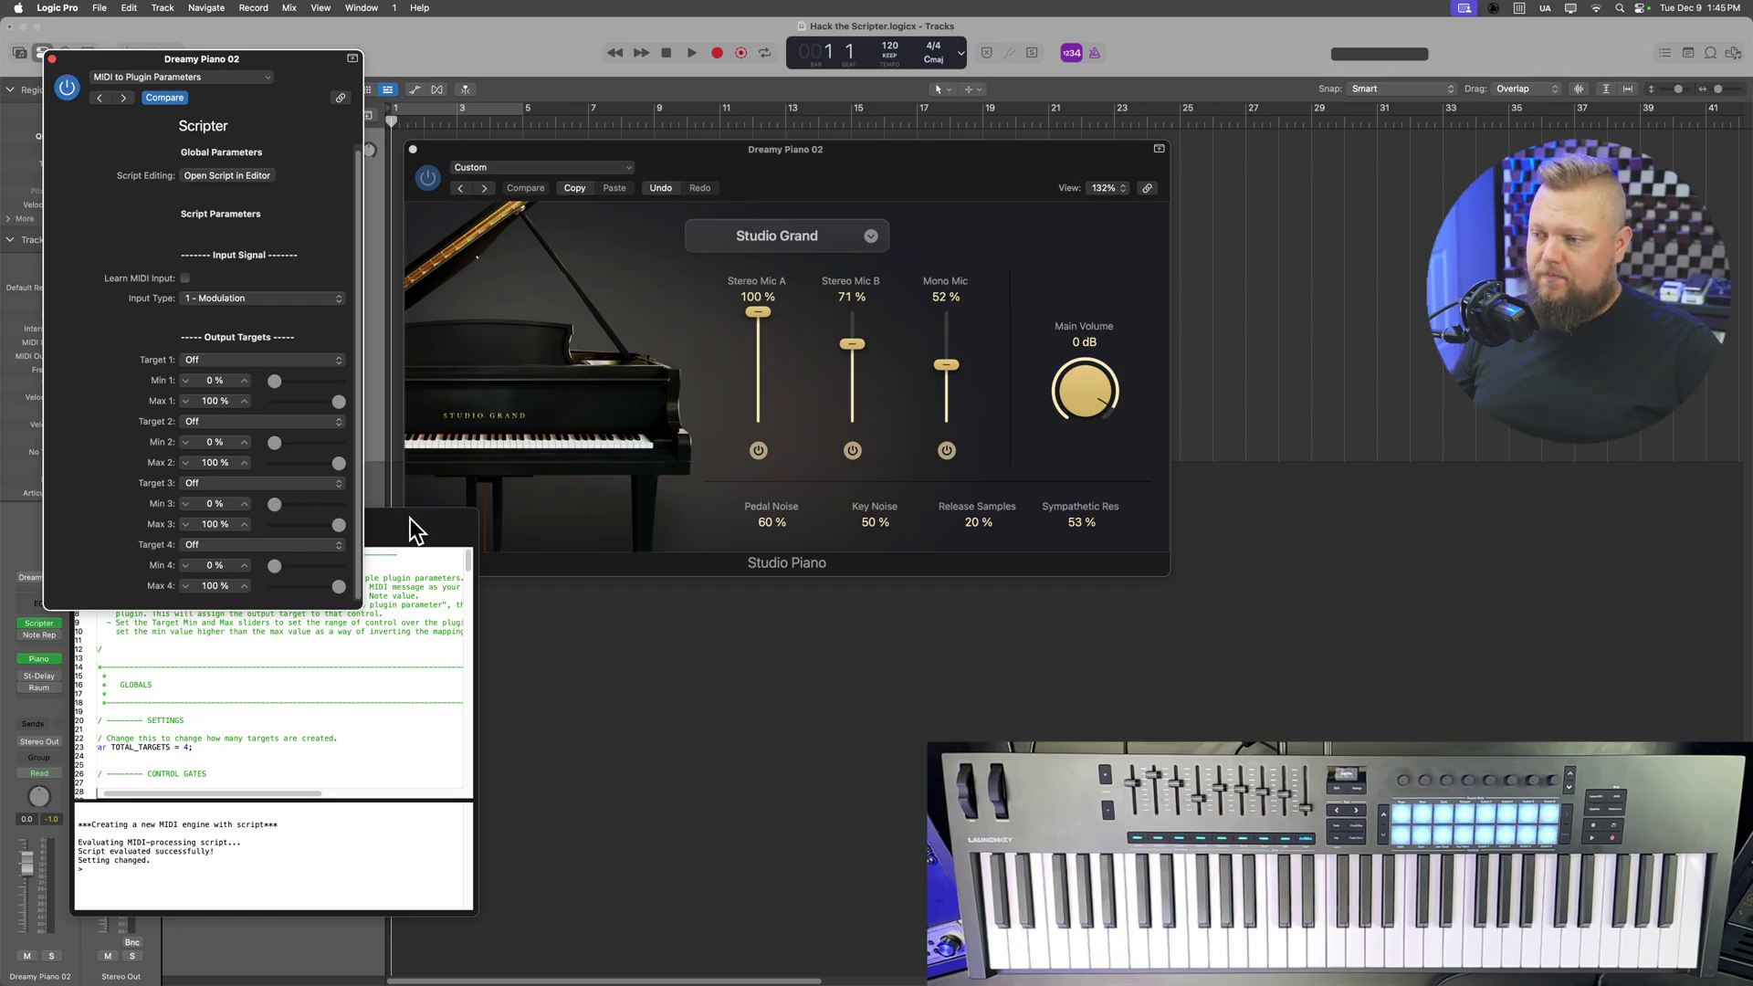
pyautogui.moveTo(409, 519); pyautogui.dragTo(815, 307)
pyautogui.click(479, 303)
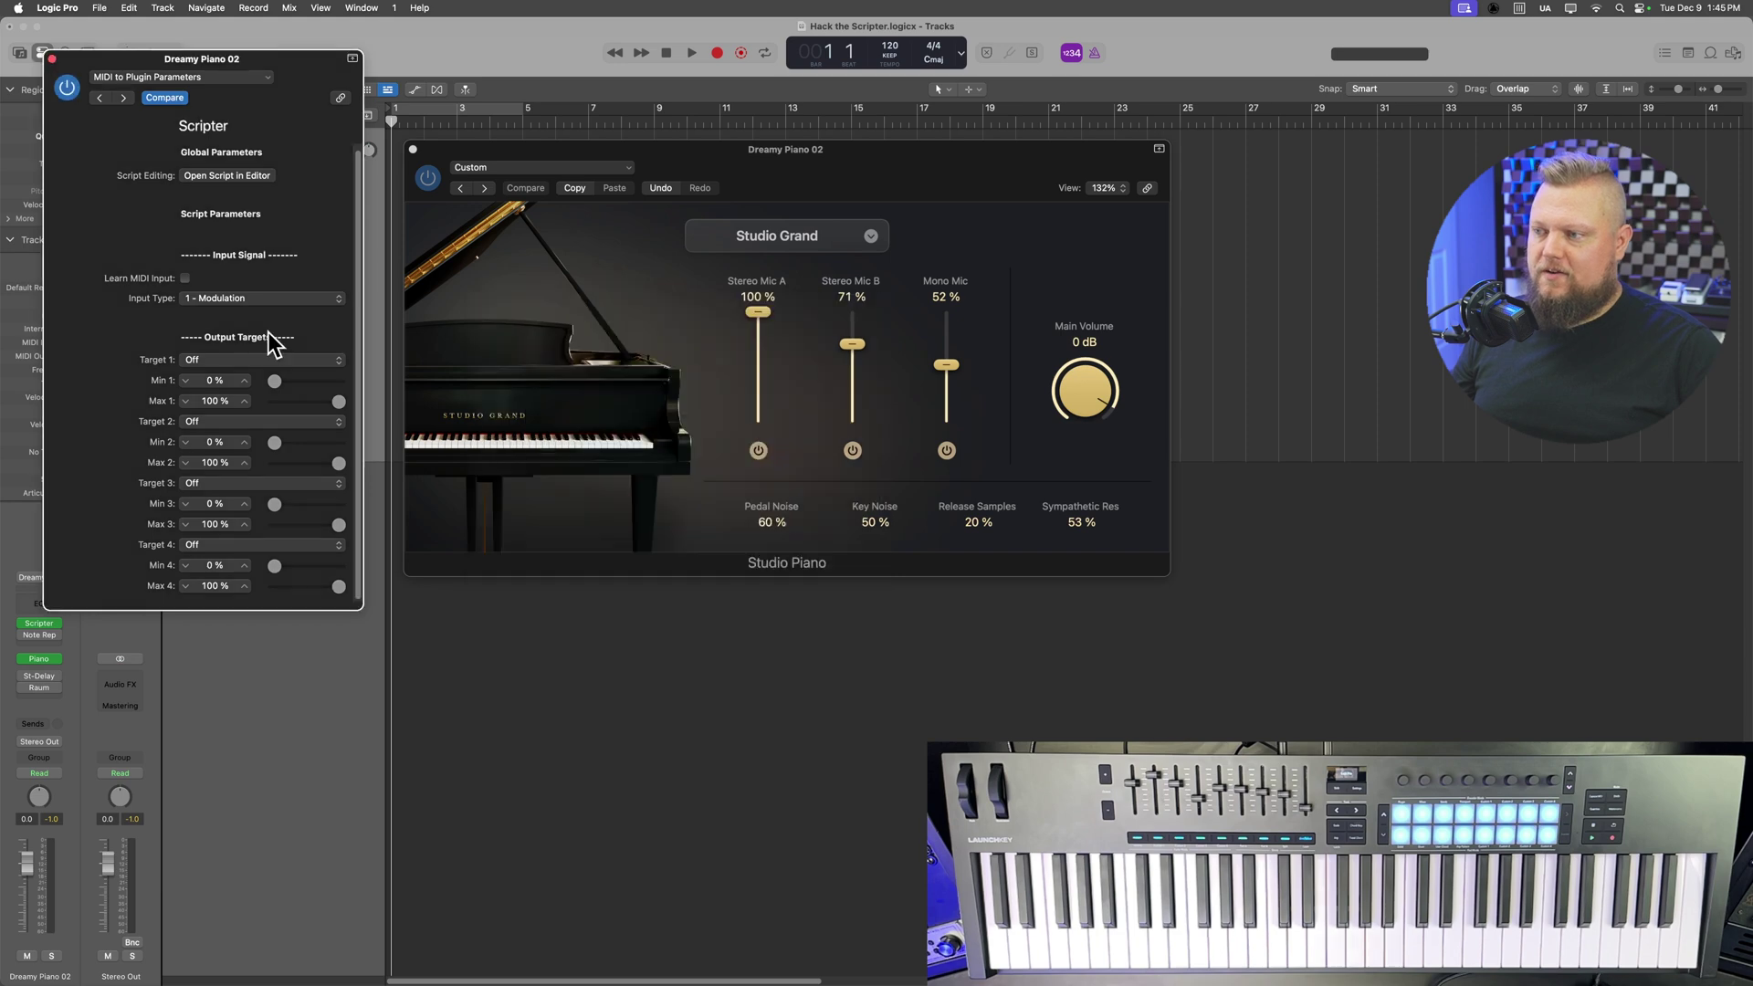
# Step: Edit the script's TOTAL_TARGETS from 4 to 10 and rerun it
pyautogui.click(233, 177)
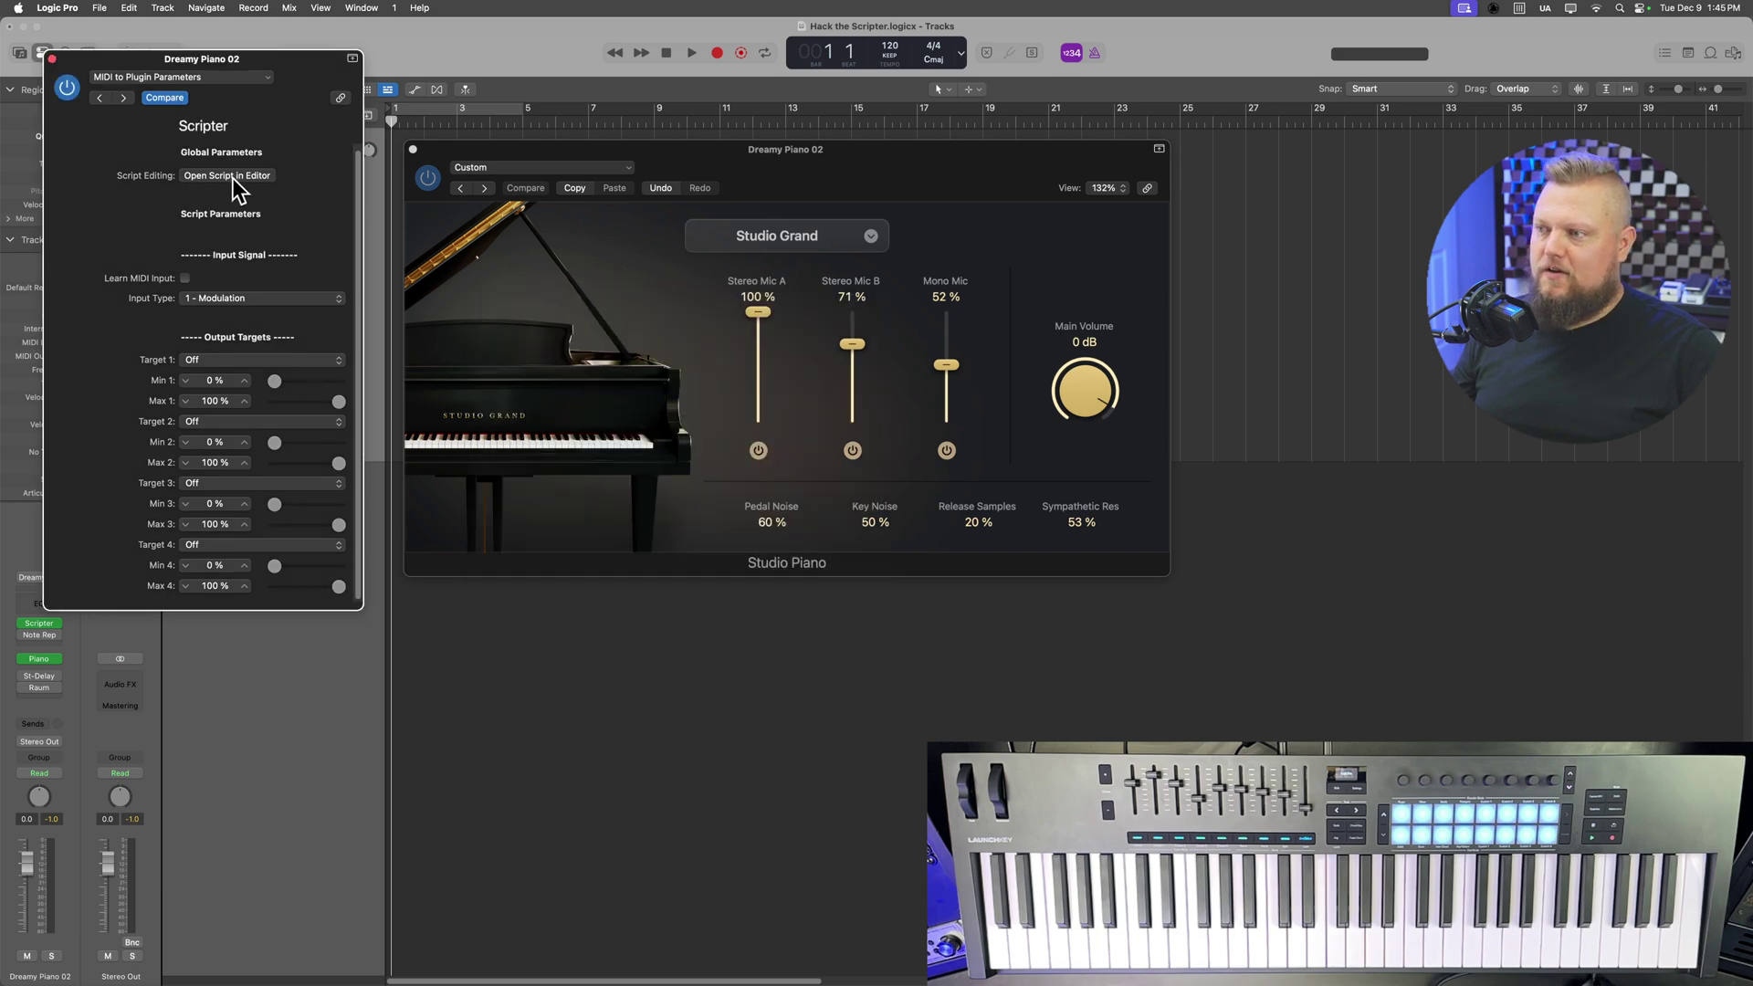
pyautogui.moveTo(881, 701); pyautogui.dragTo(1166, 853)
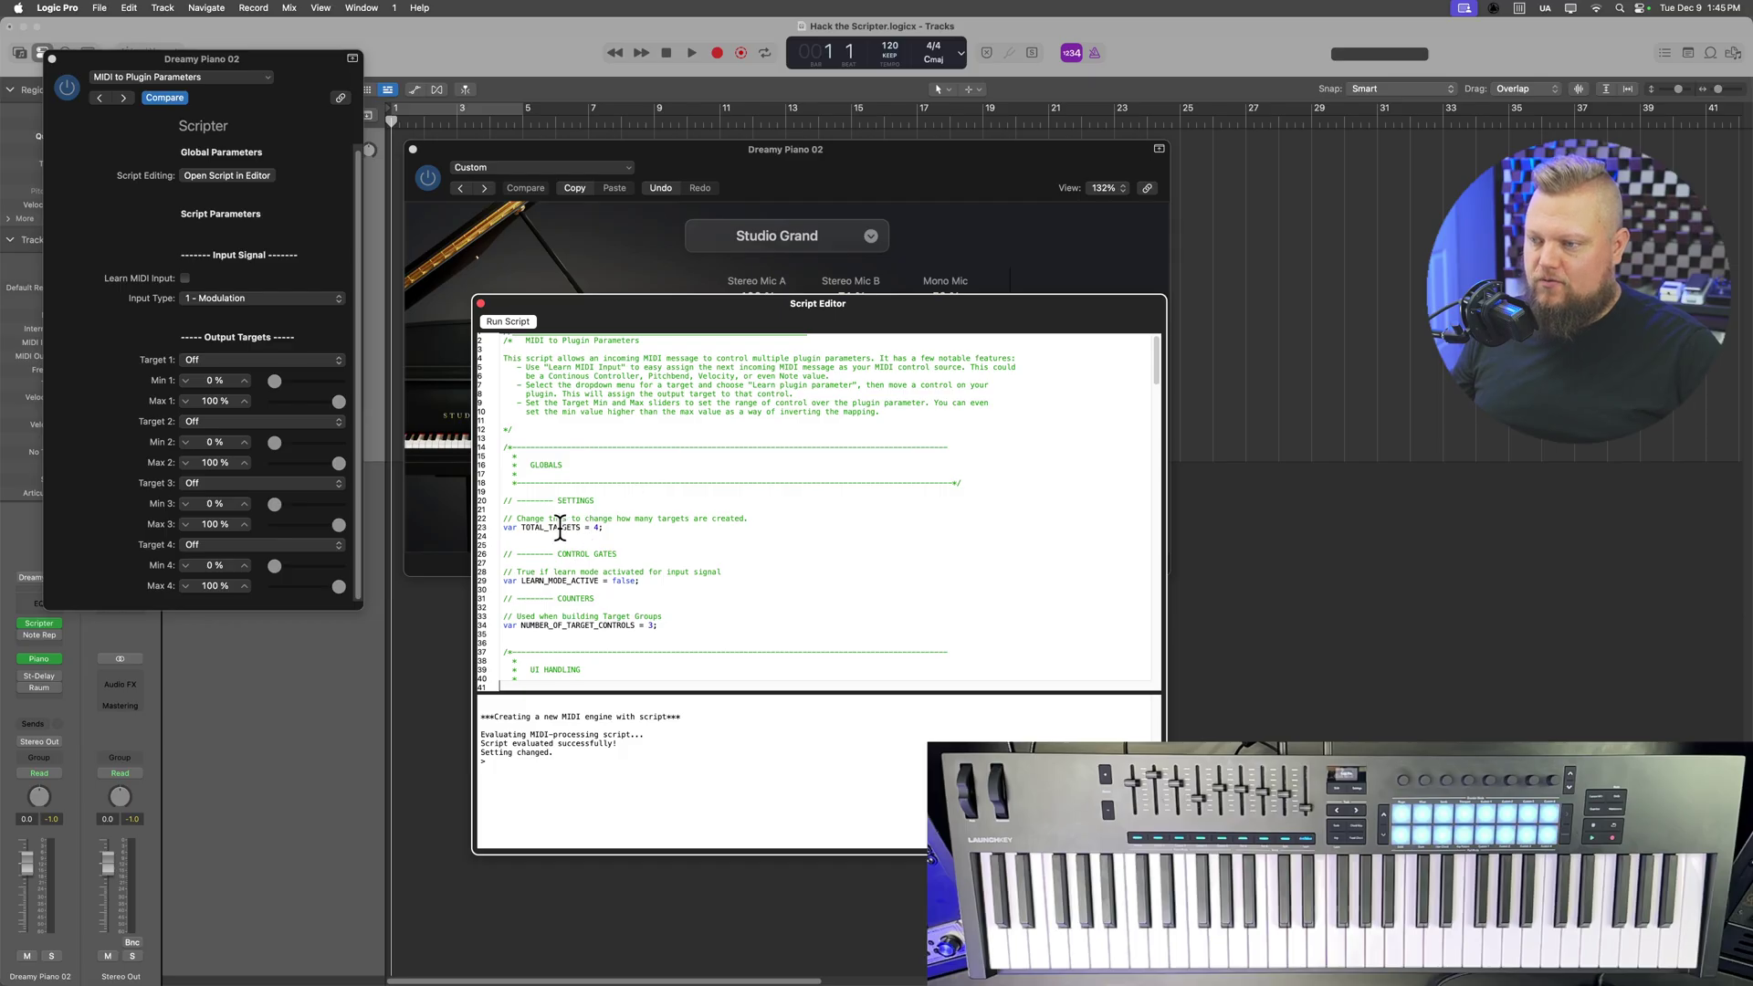
pyautogui.moveTo(639, 528); pyautogui.dragTo(502, 530)
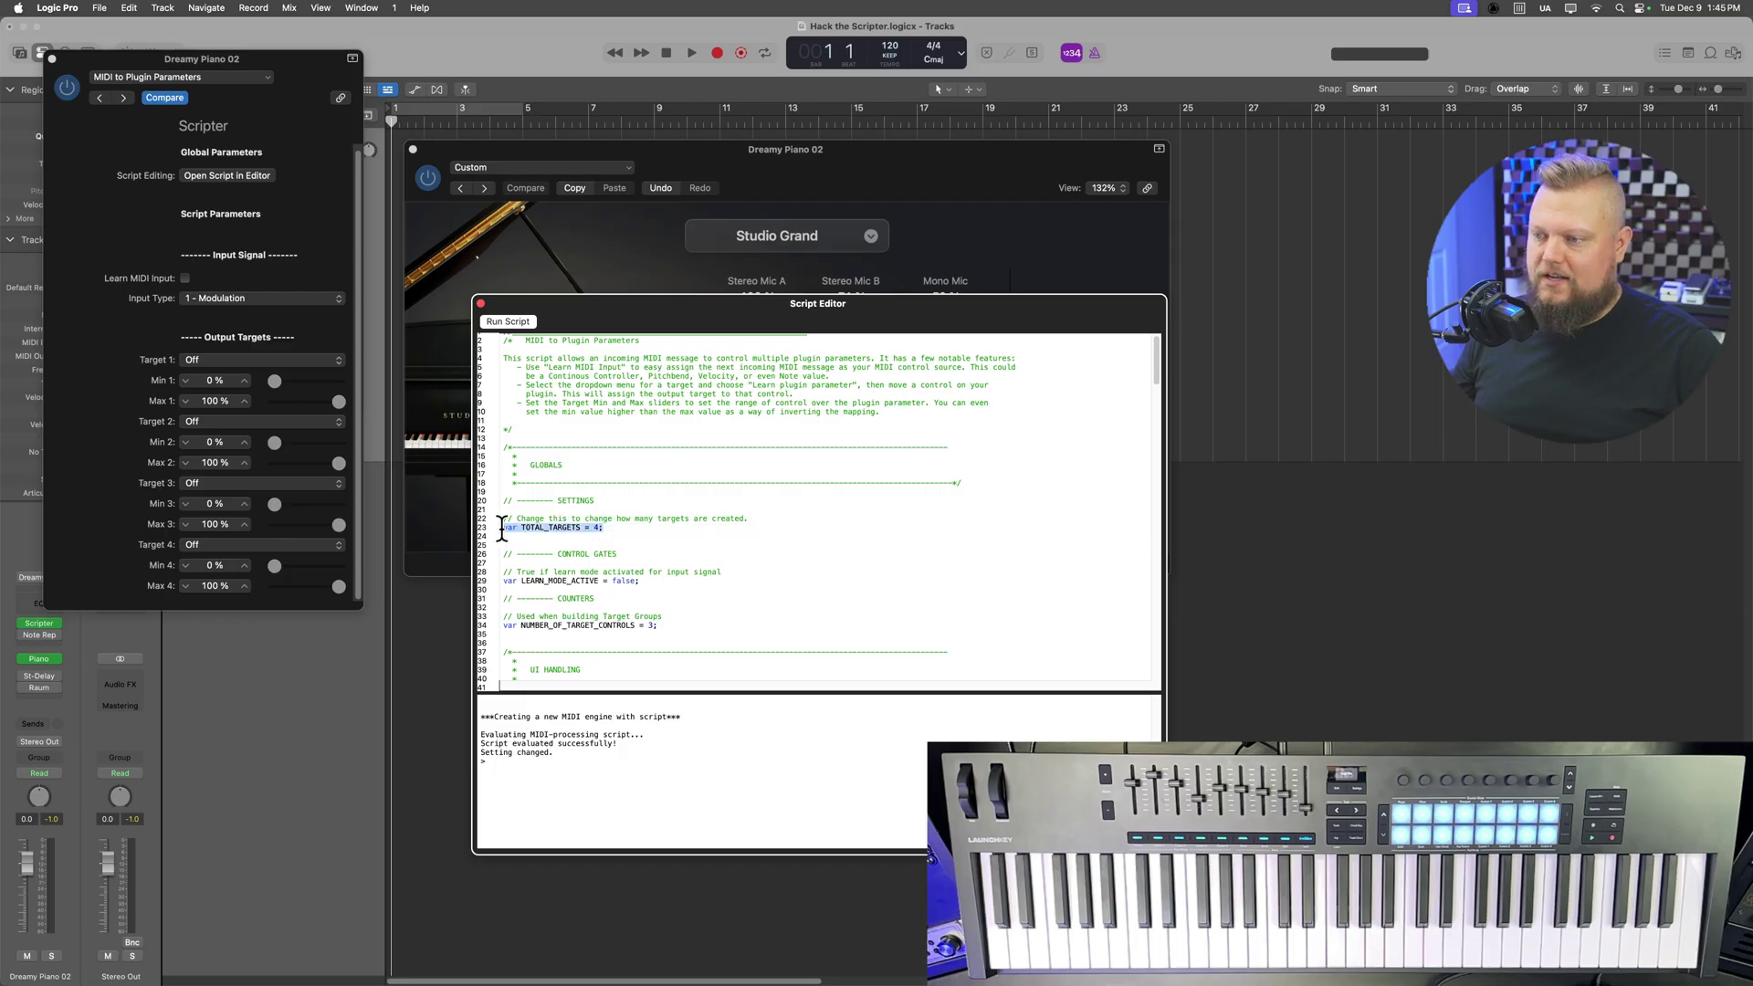
pyautogui.click(611, 545)
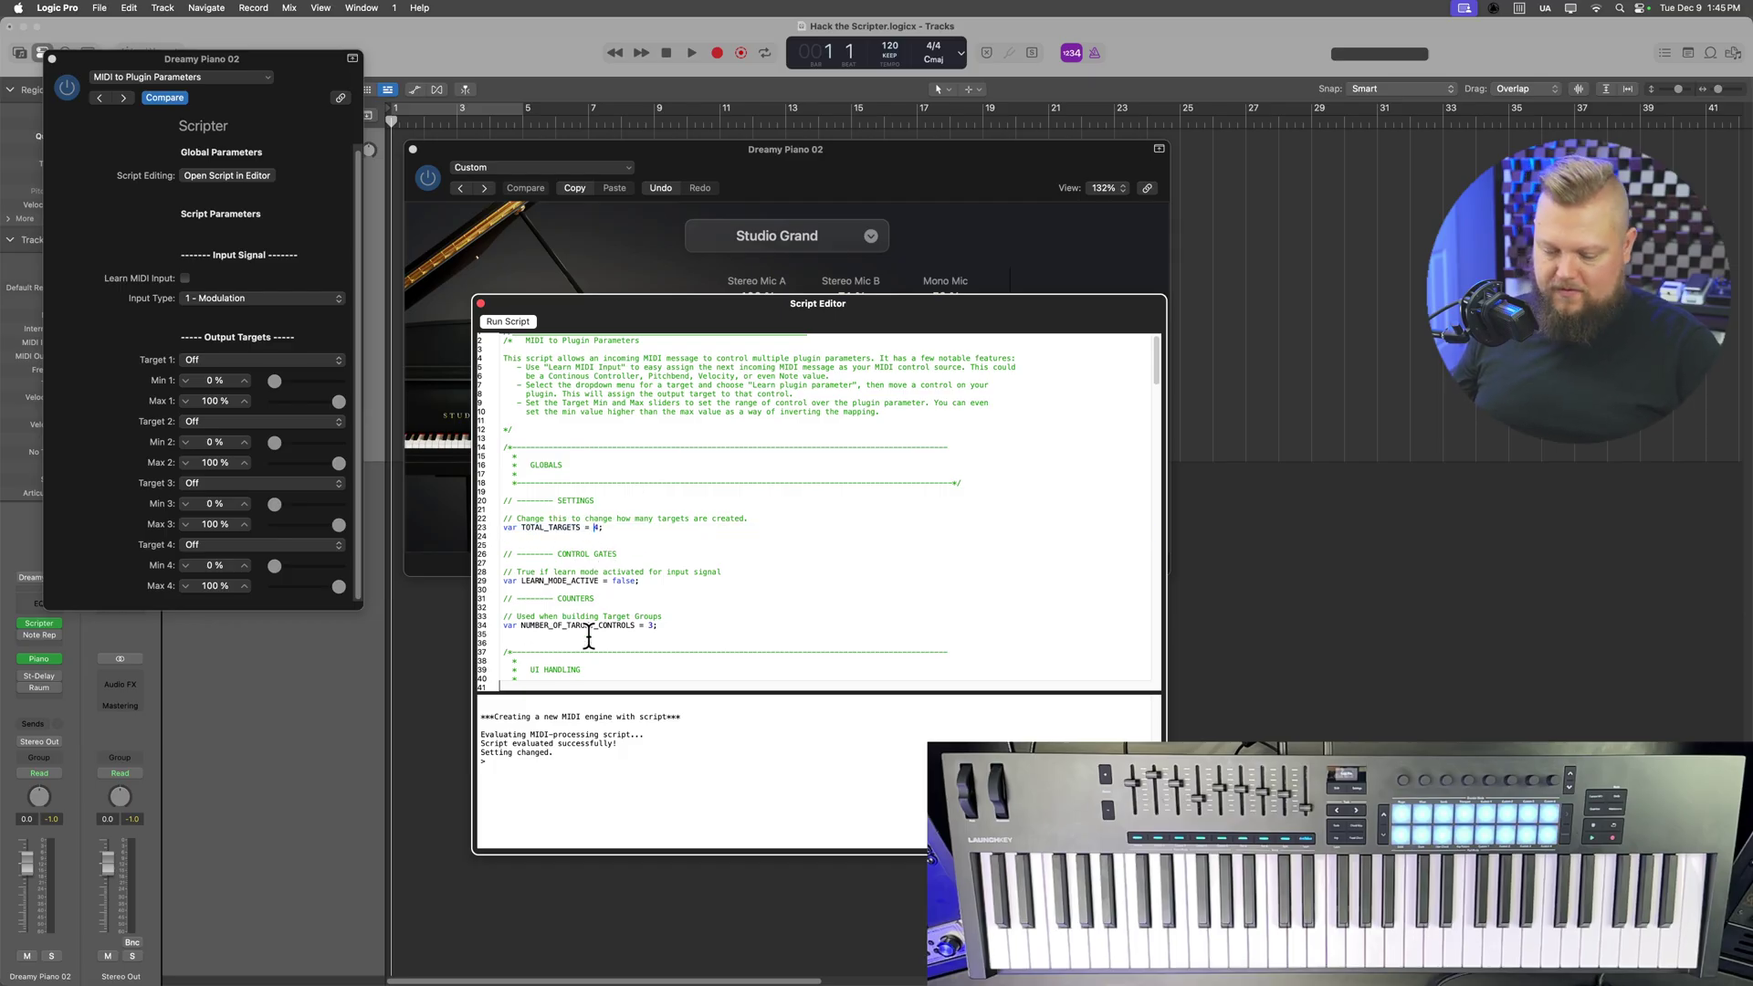
pyautogui.write('10')
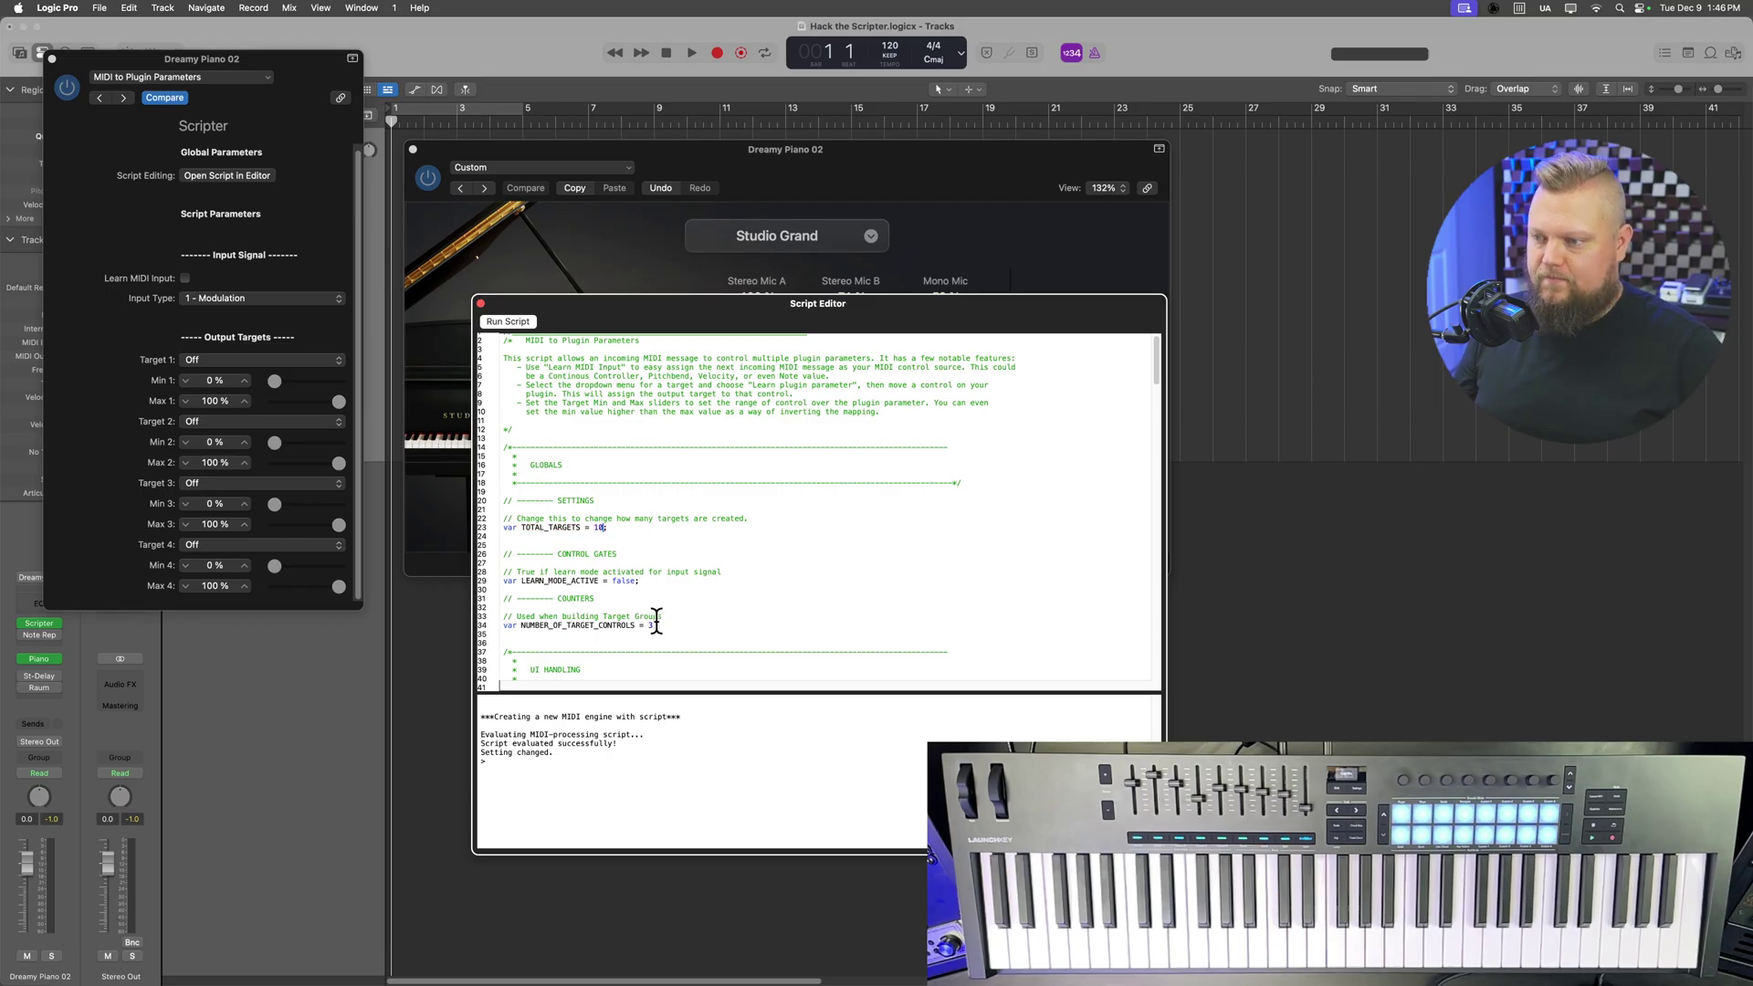
pyautogui.click(513, 321)
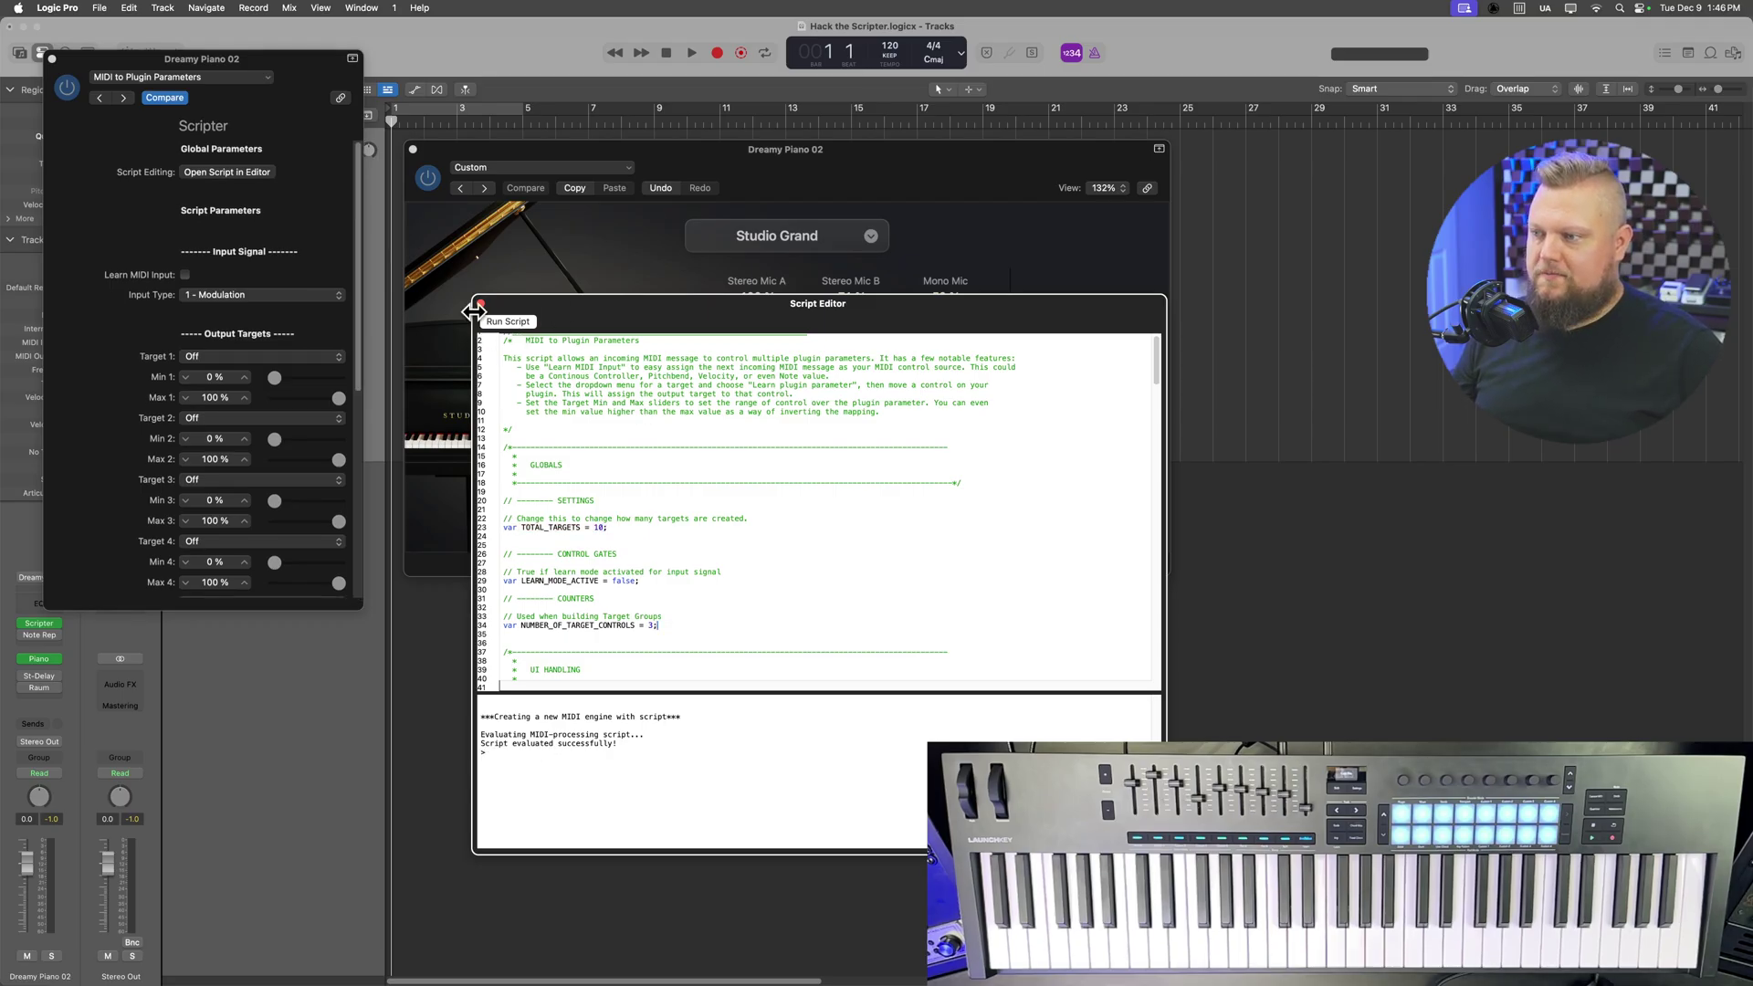
pyautogui.click(481, 303)
pyautogui.moveTo(358, 262)
pyautogui.mouseDown()
pyautogui.moveTo(358, 530)
pyautogui.moveTo(369, 232)
pyautogui.mouseUp()
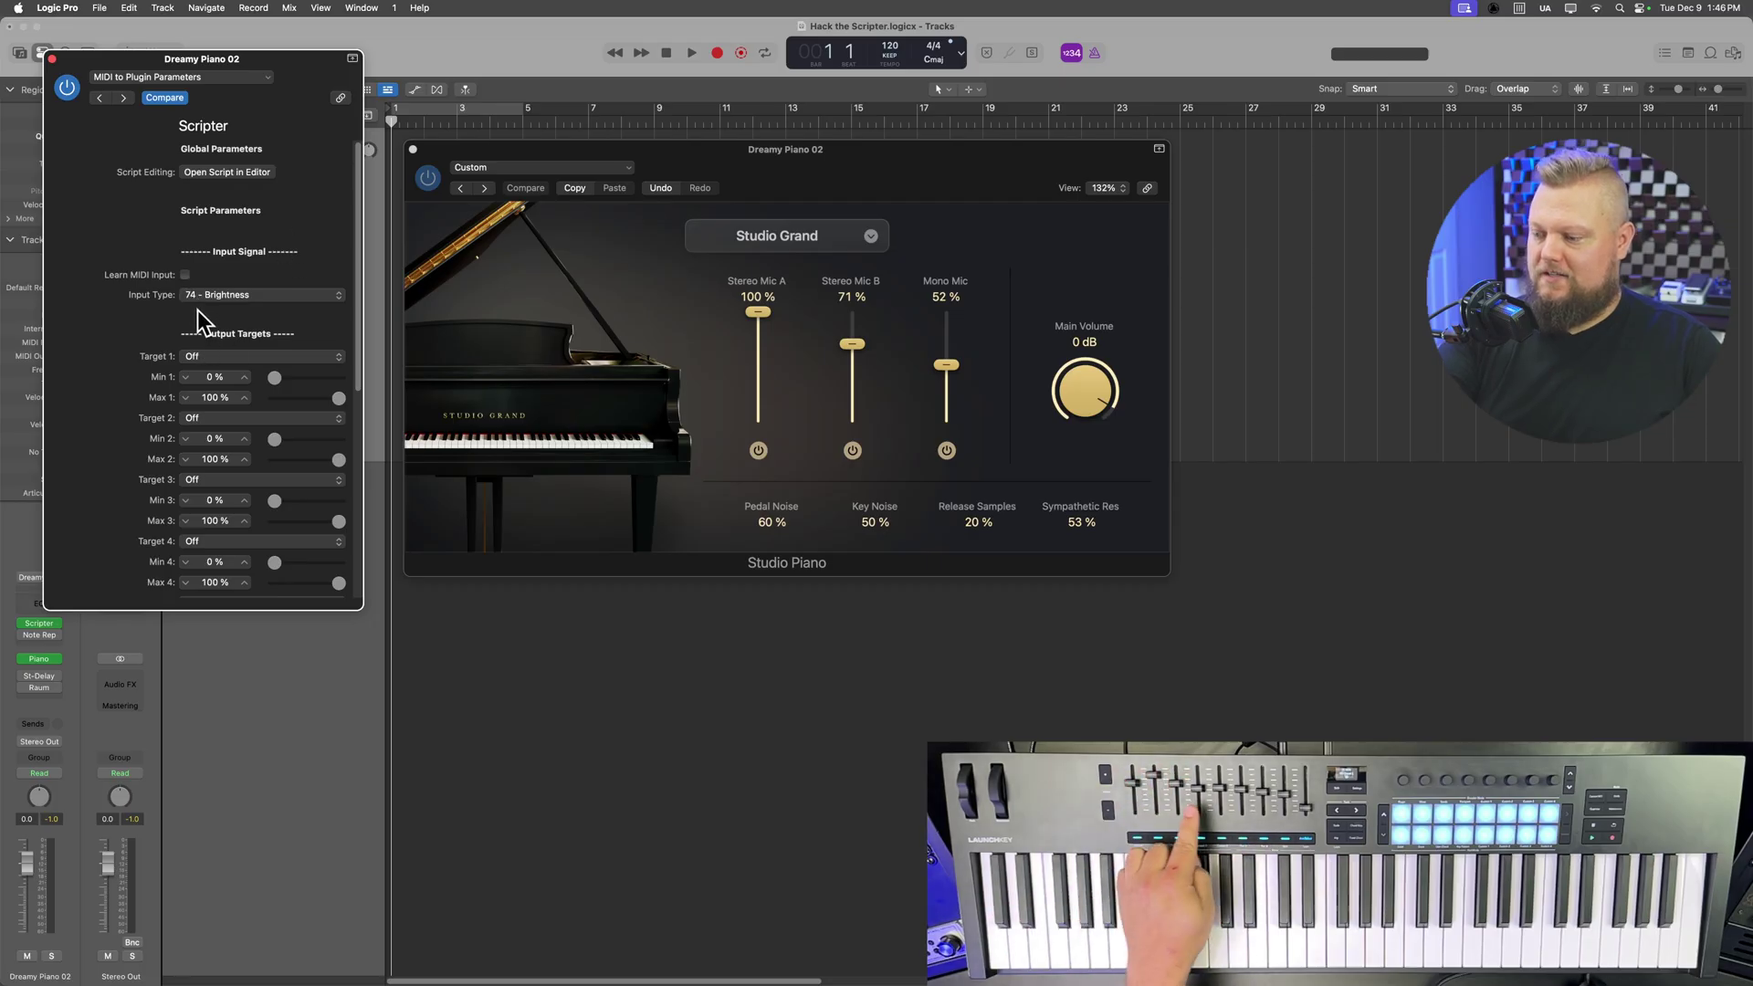
pyautogui.click(185, 274)
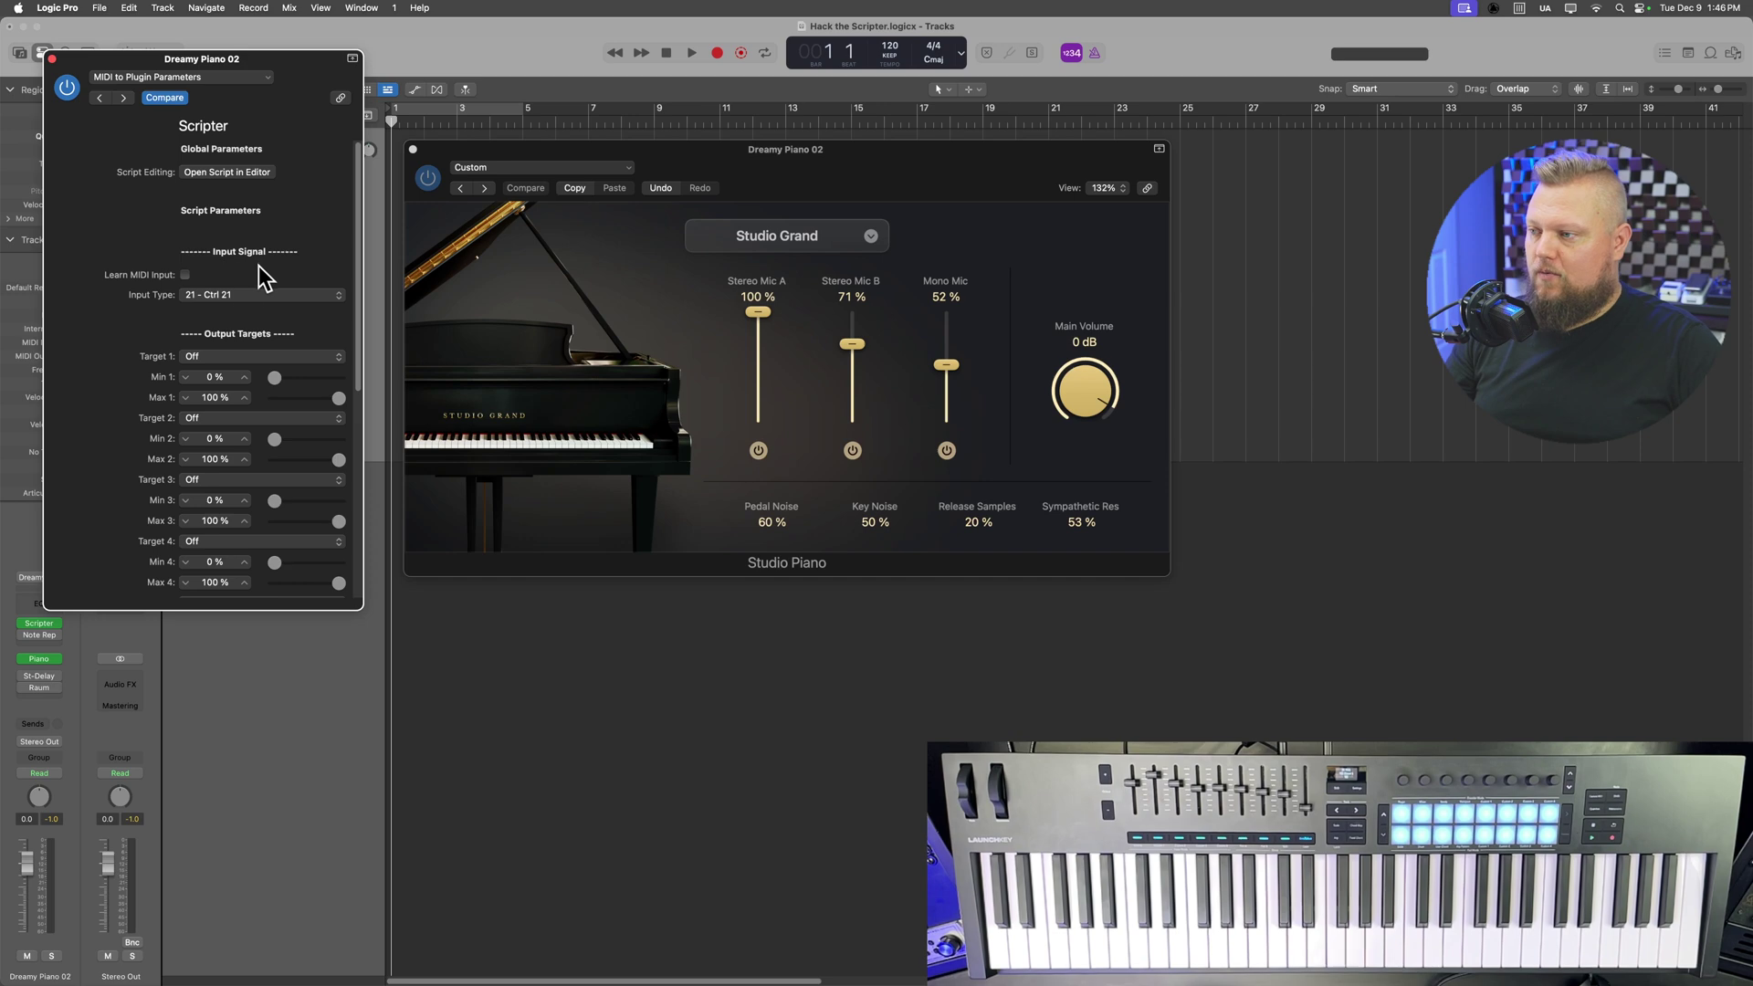
pyautogui.click(186, 274)
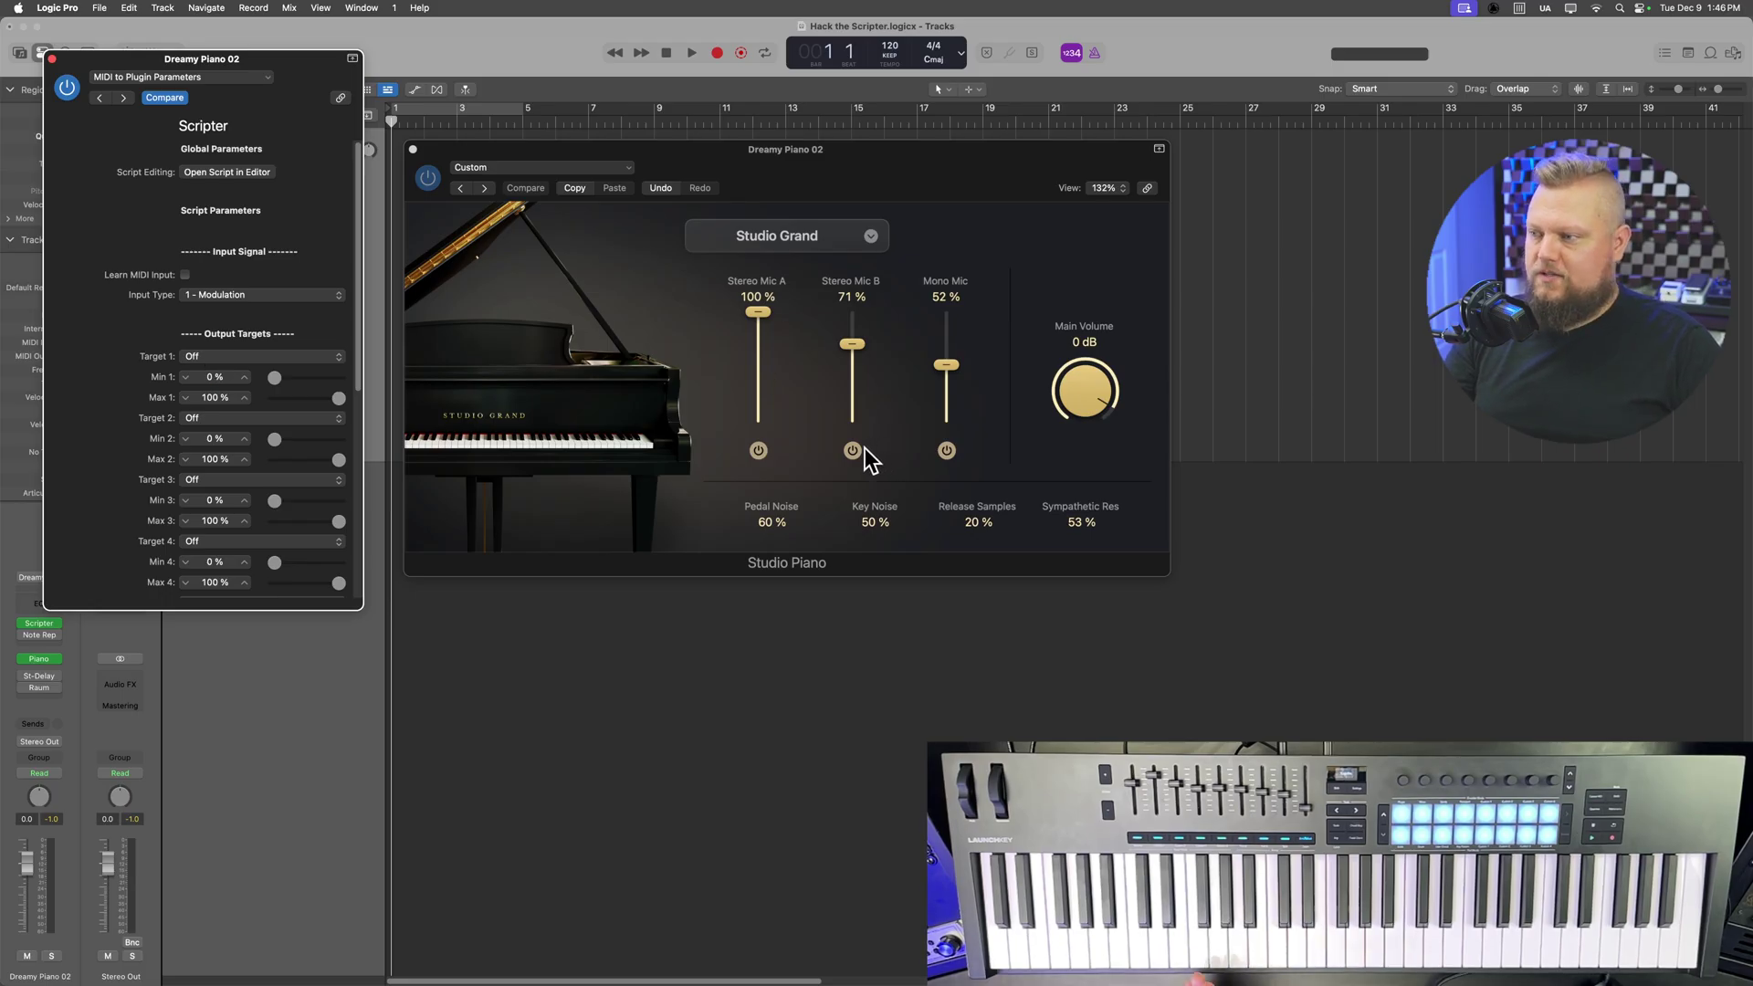
# Step: Assign Studio Piano's Stereo Mic B volume to Scripter Target 1 and raise Min 1 to 100 %
pyautogui.moveTo(848, 354); pyautogui.dragTo(857, 313)
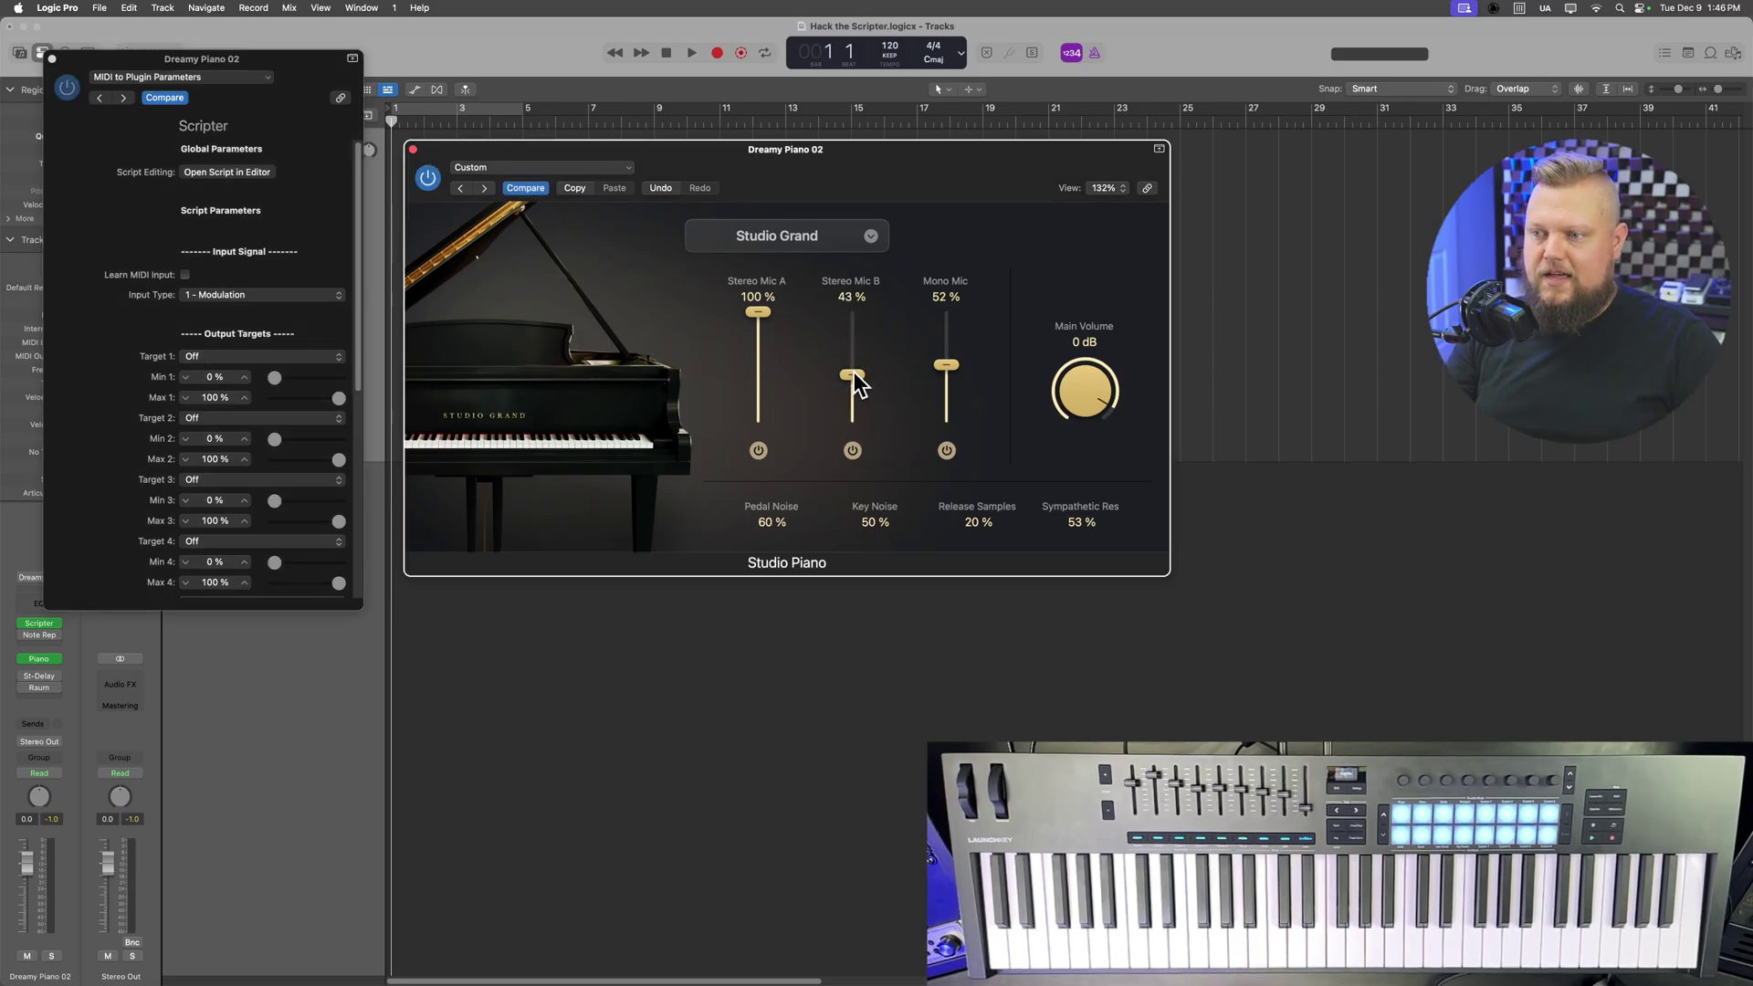
pyautogui.moveTo(857, 383); pyautogui.dragTo(865, 278)
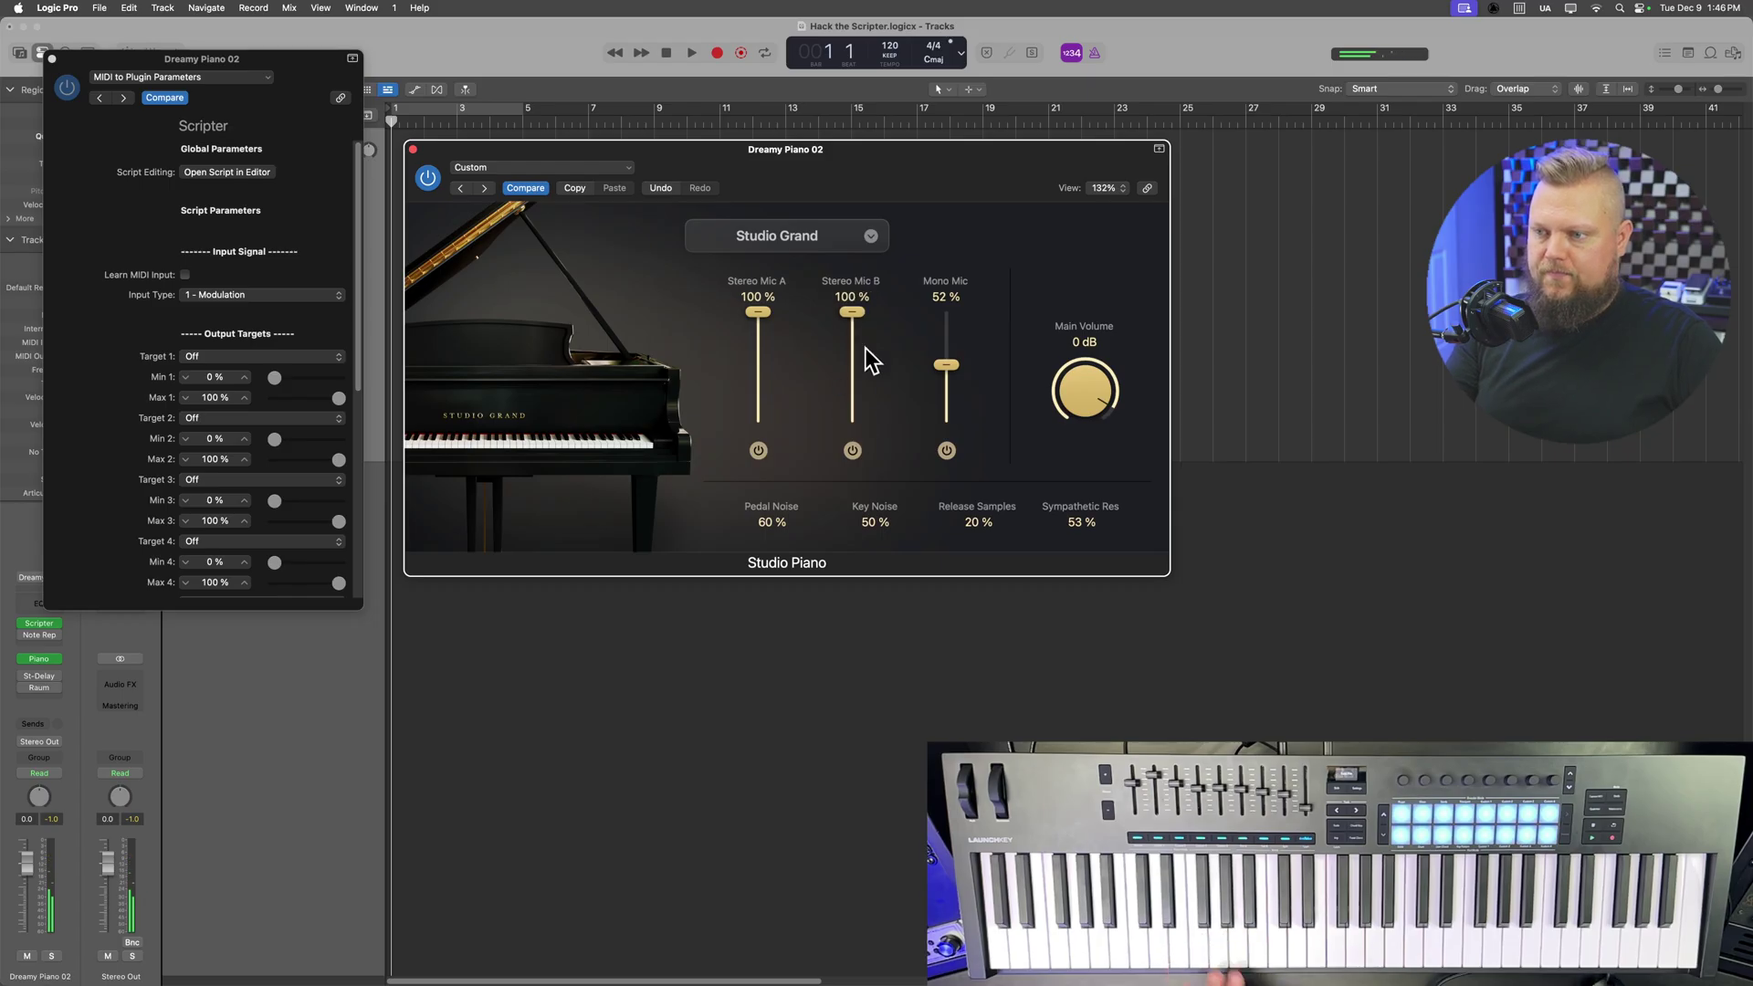
pyautogui.moveTo(868, 359); pyautogui.dragTo(869, 282)
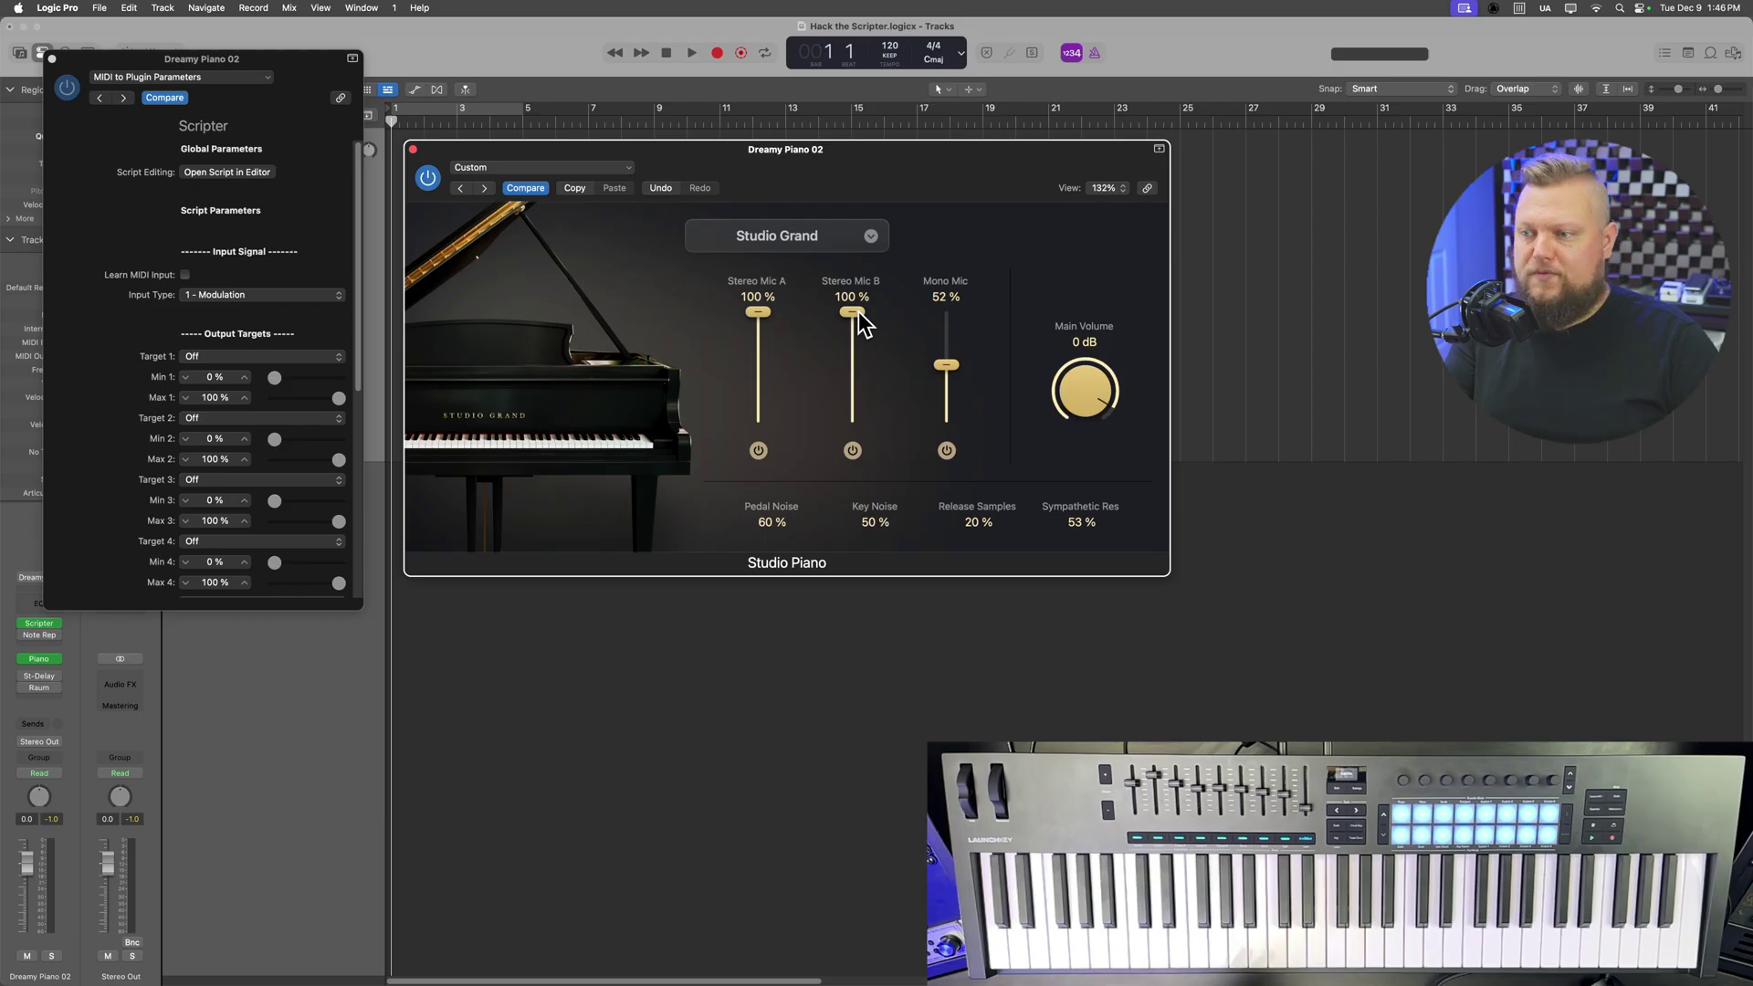
pyautogui.click(221, 357)
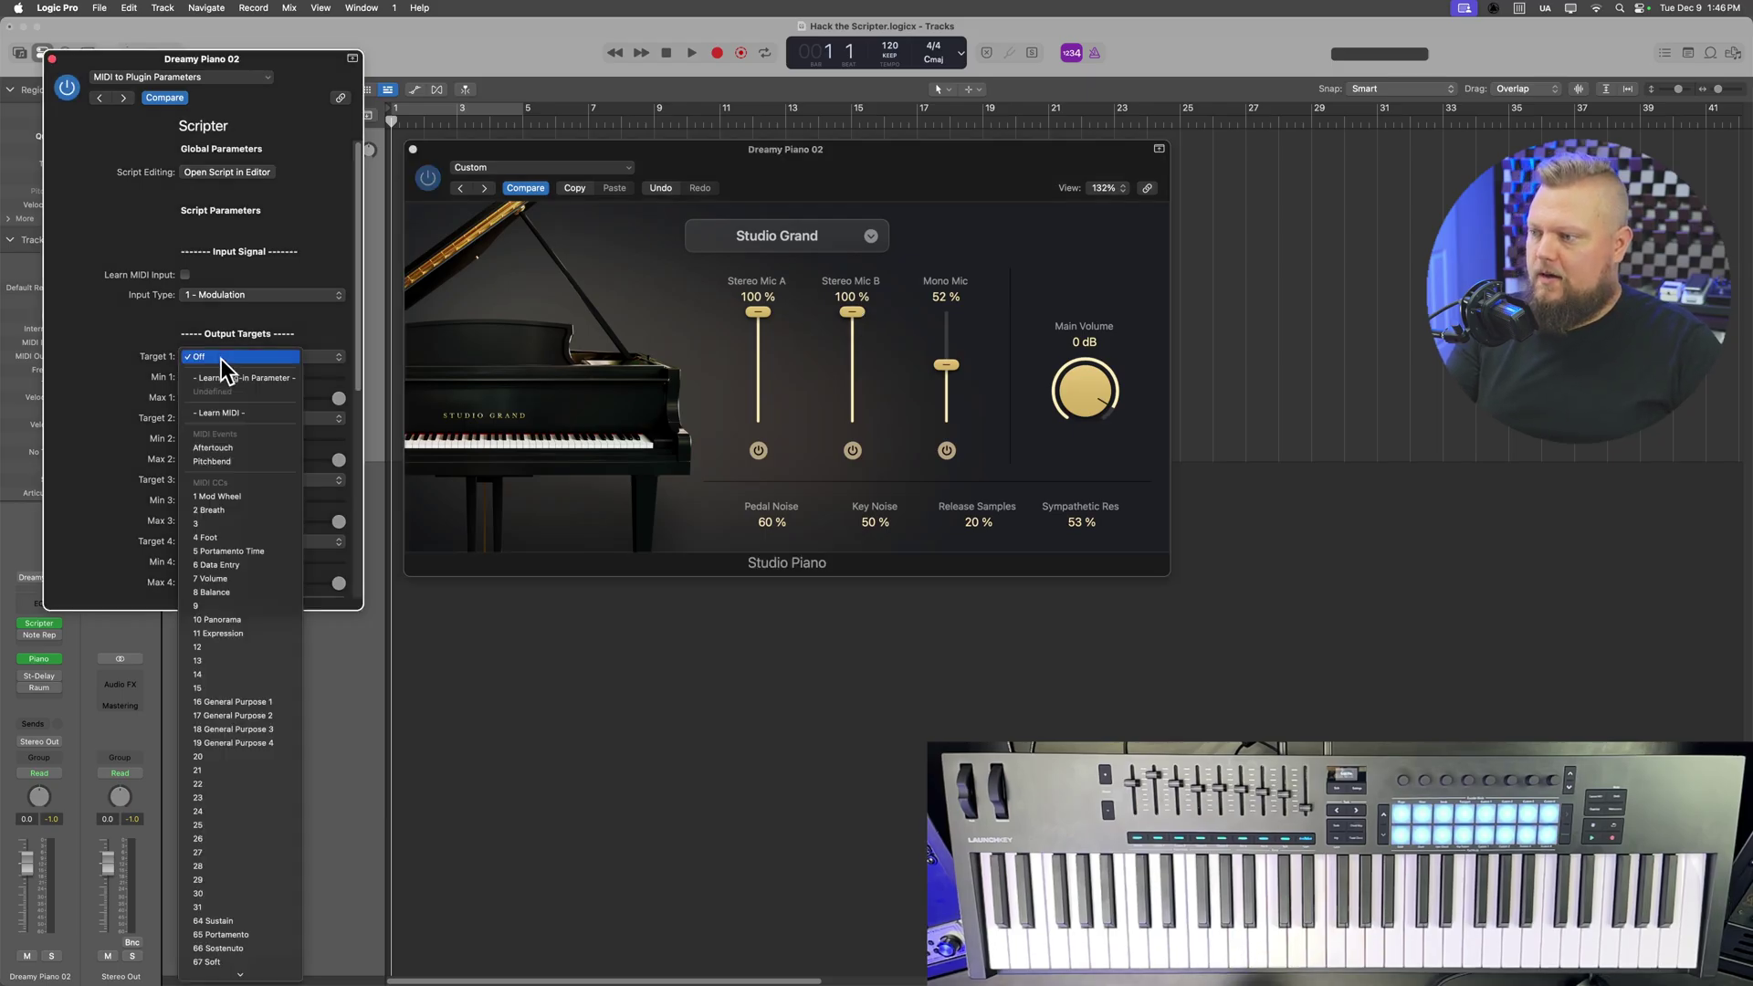
pyautogui.click(278, 377)
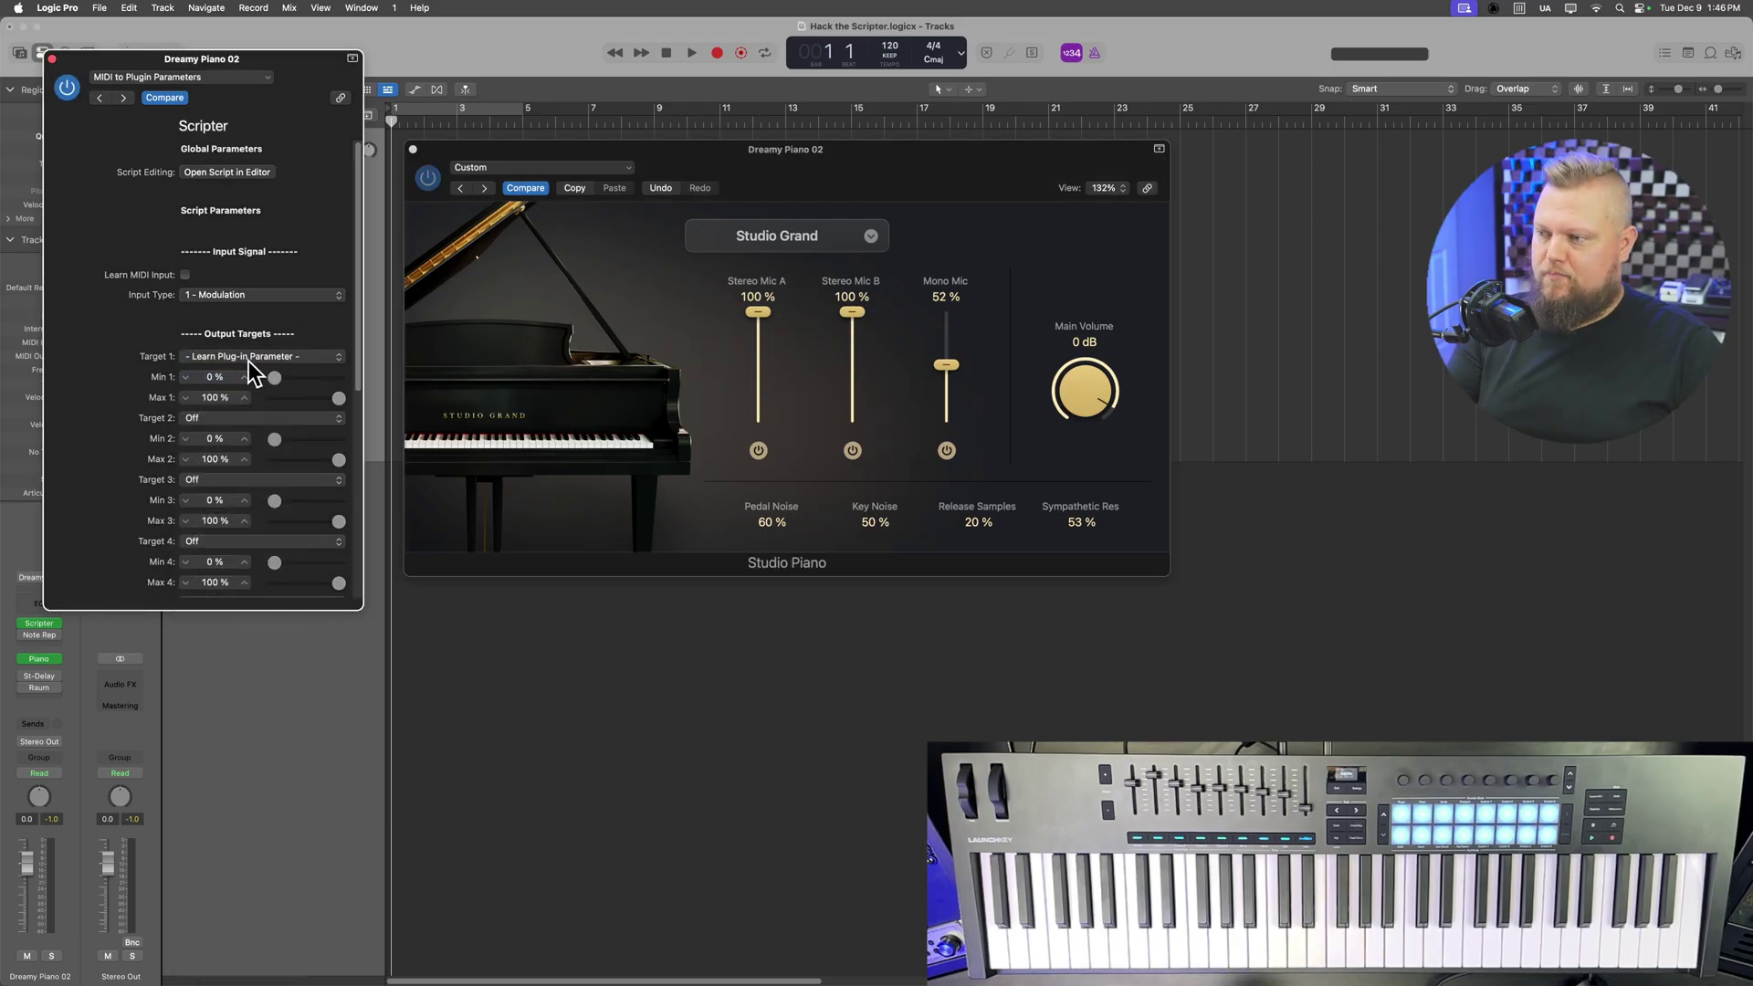
pyautogui.click(852, 312)
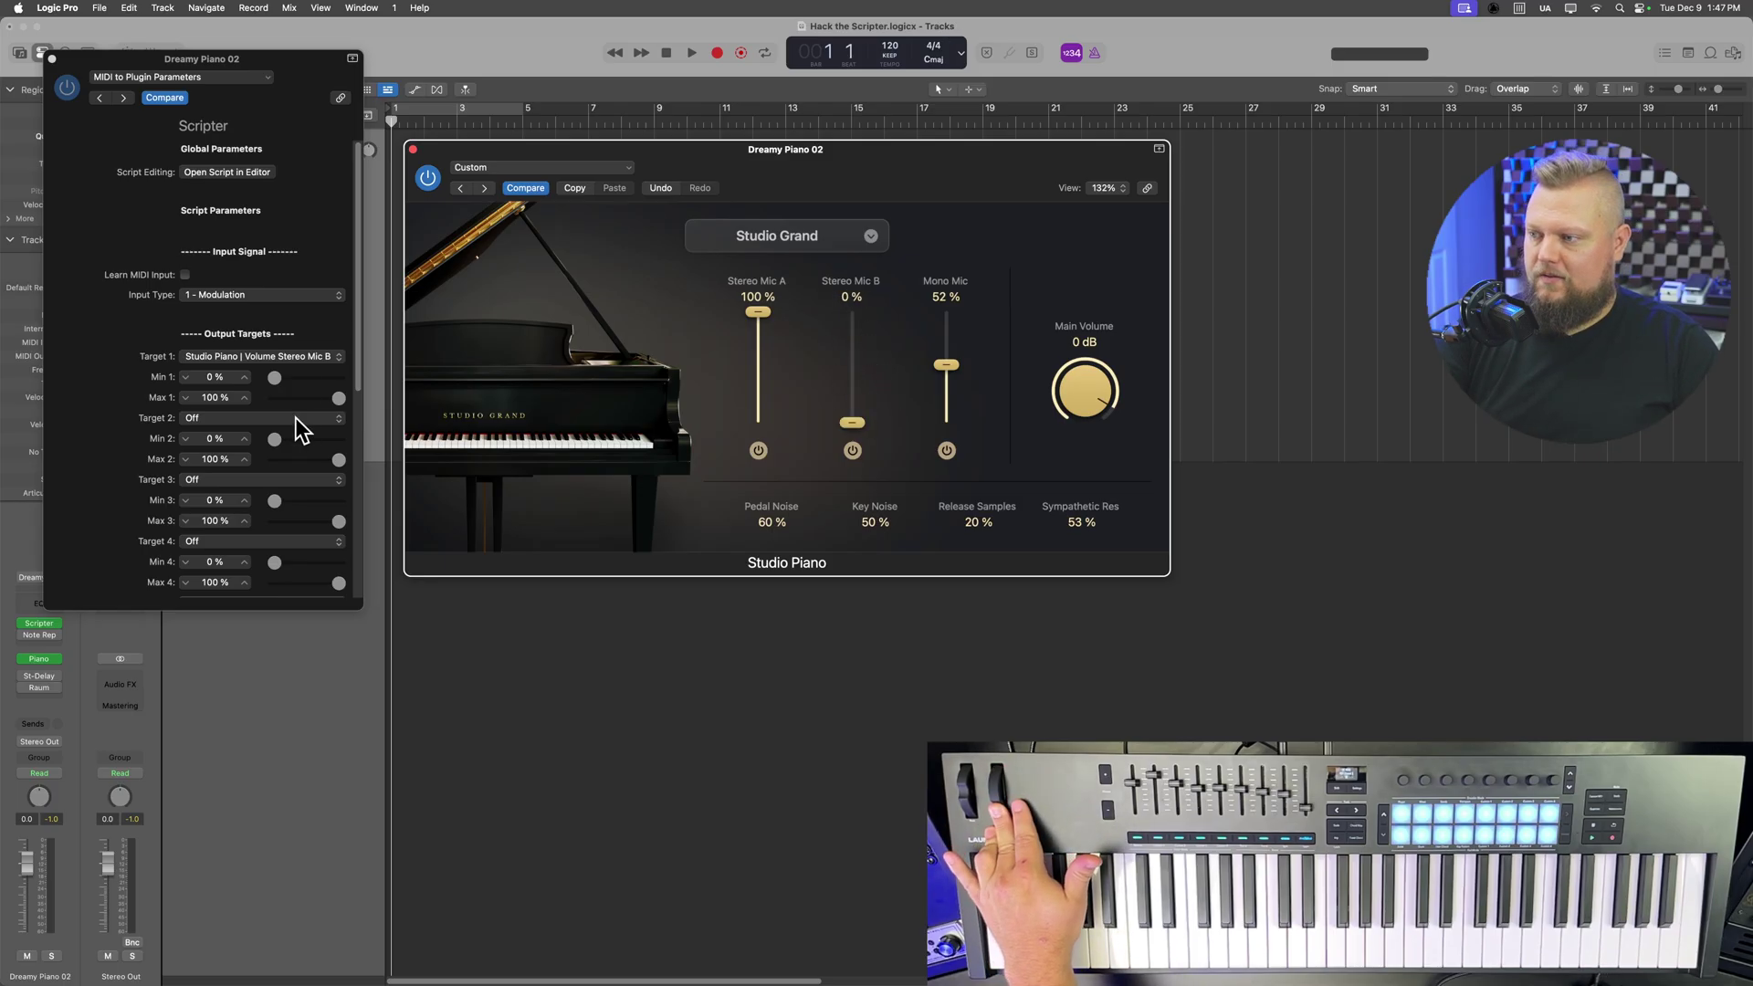
pyautogui.moveTo(275, 377); pyautogui.dragTo(385, 389)
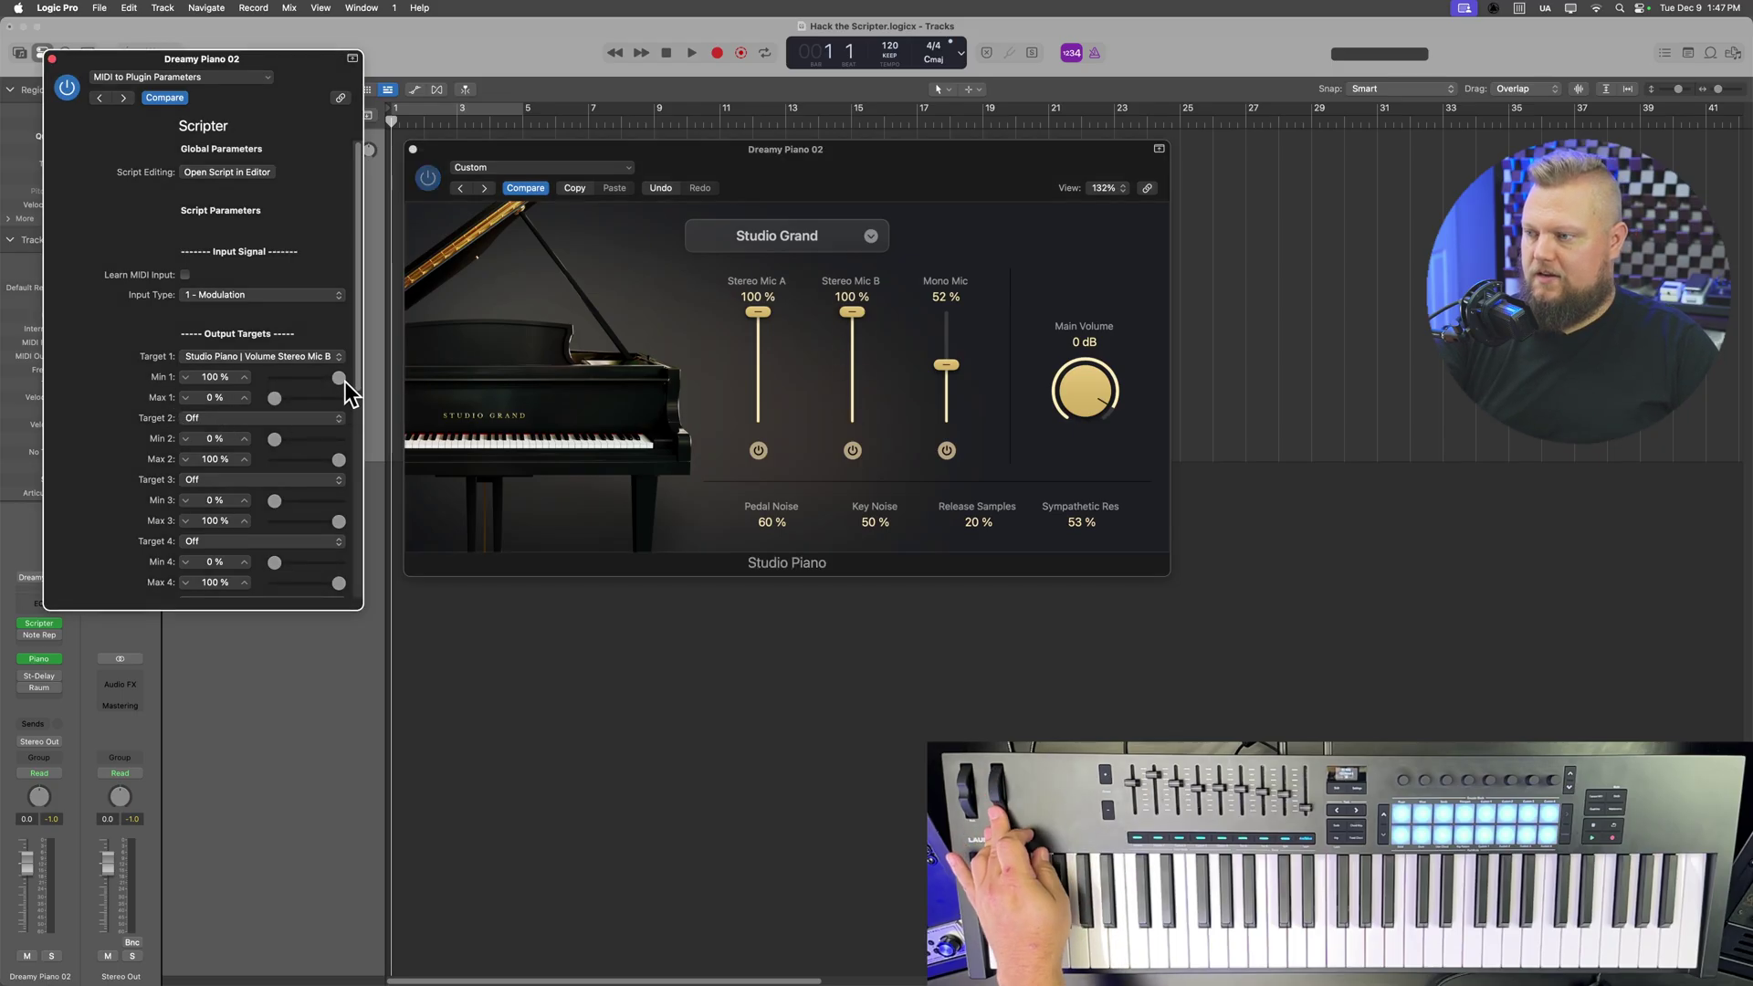
# Step: Set Target 1's Stereo Mic B range to Max 1 17 % and Min 1 90 %
pyautogui.moveTo(284, 403); pyautogui.dragTo(289, 405)
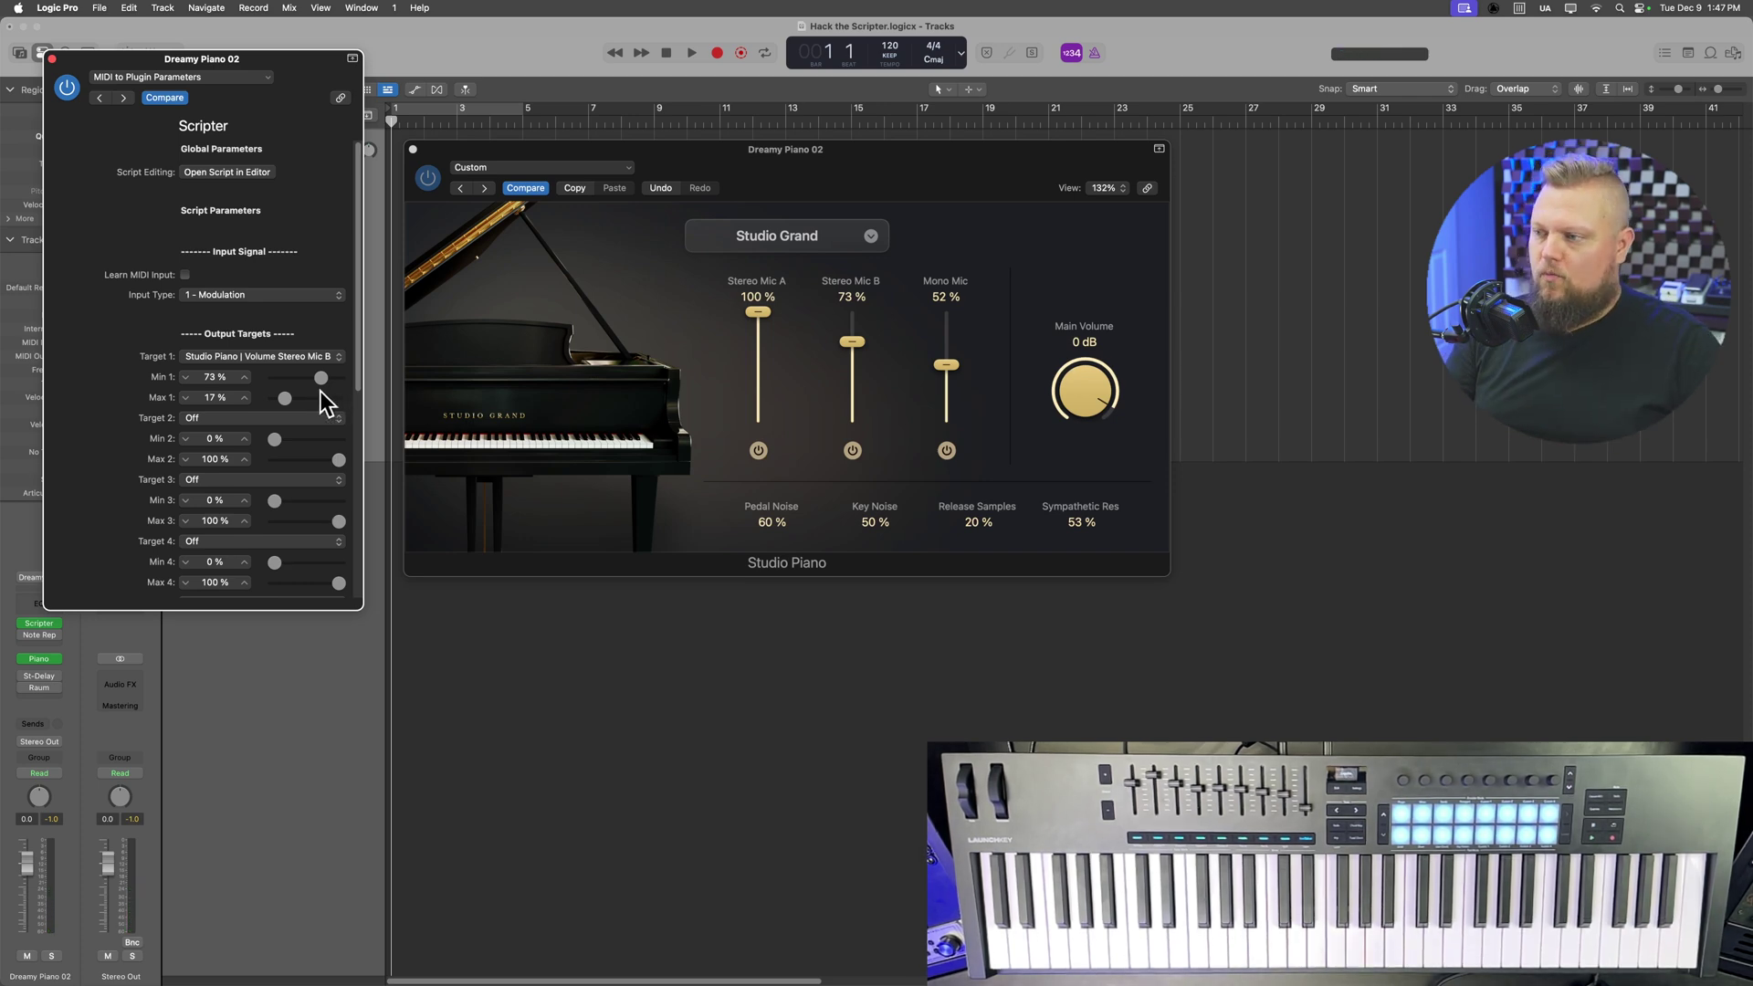
pyautogui.moveTo(321, 378); pyautogui.dragTo(328, 381)
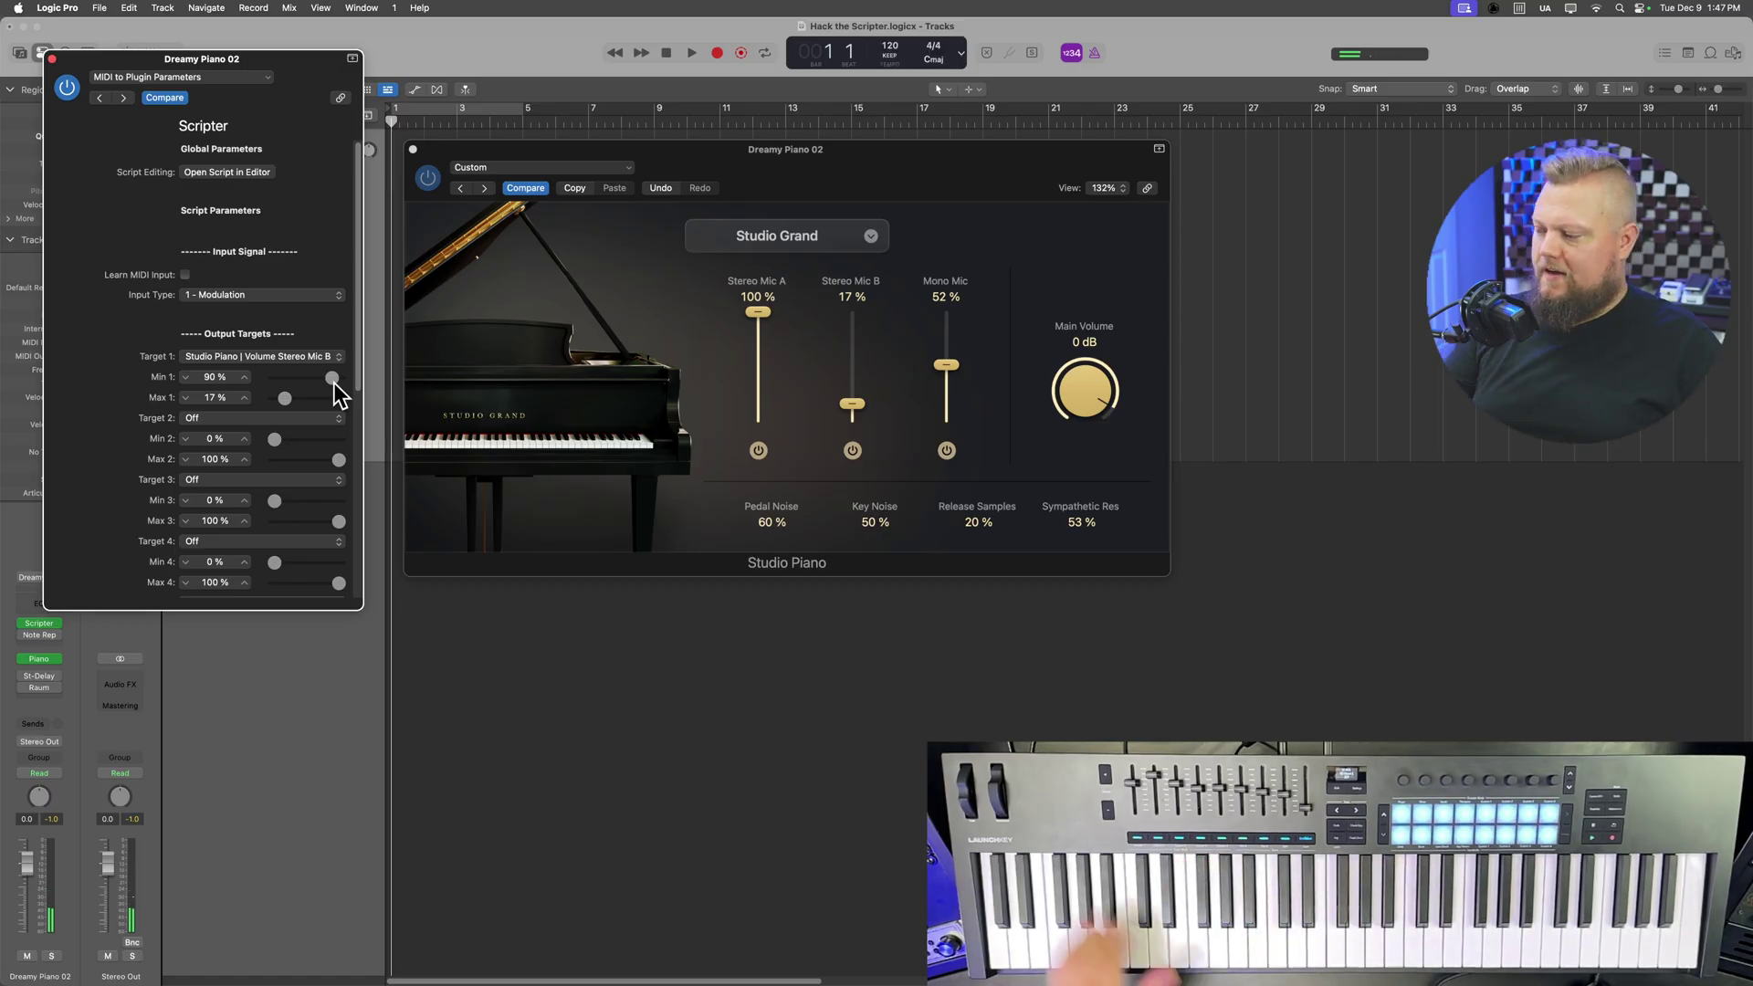
pyautogui.click(573, 608)
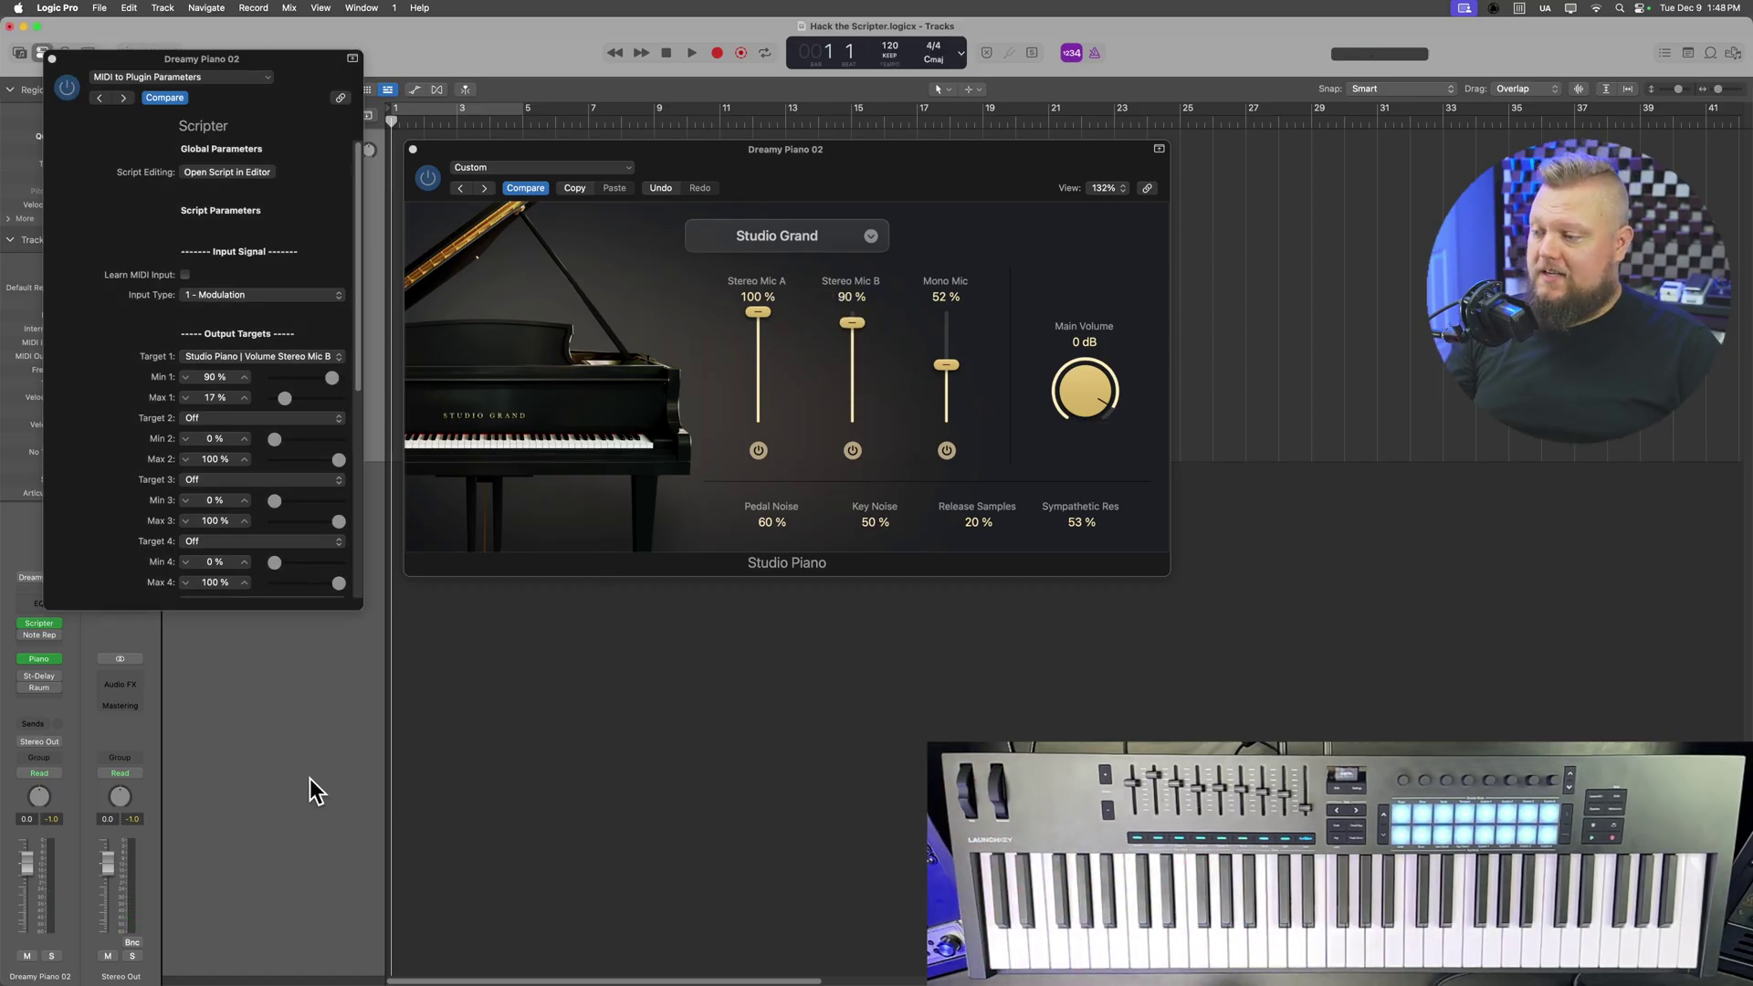
# Step: Open Stereo Delay and map Scripter Targets 2 and 3 to its Left Mix and Right Mix
pyautogui.click(39, 677)
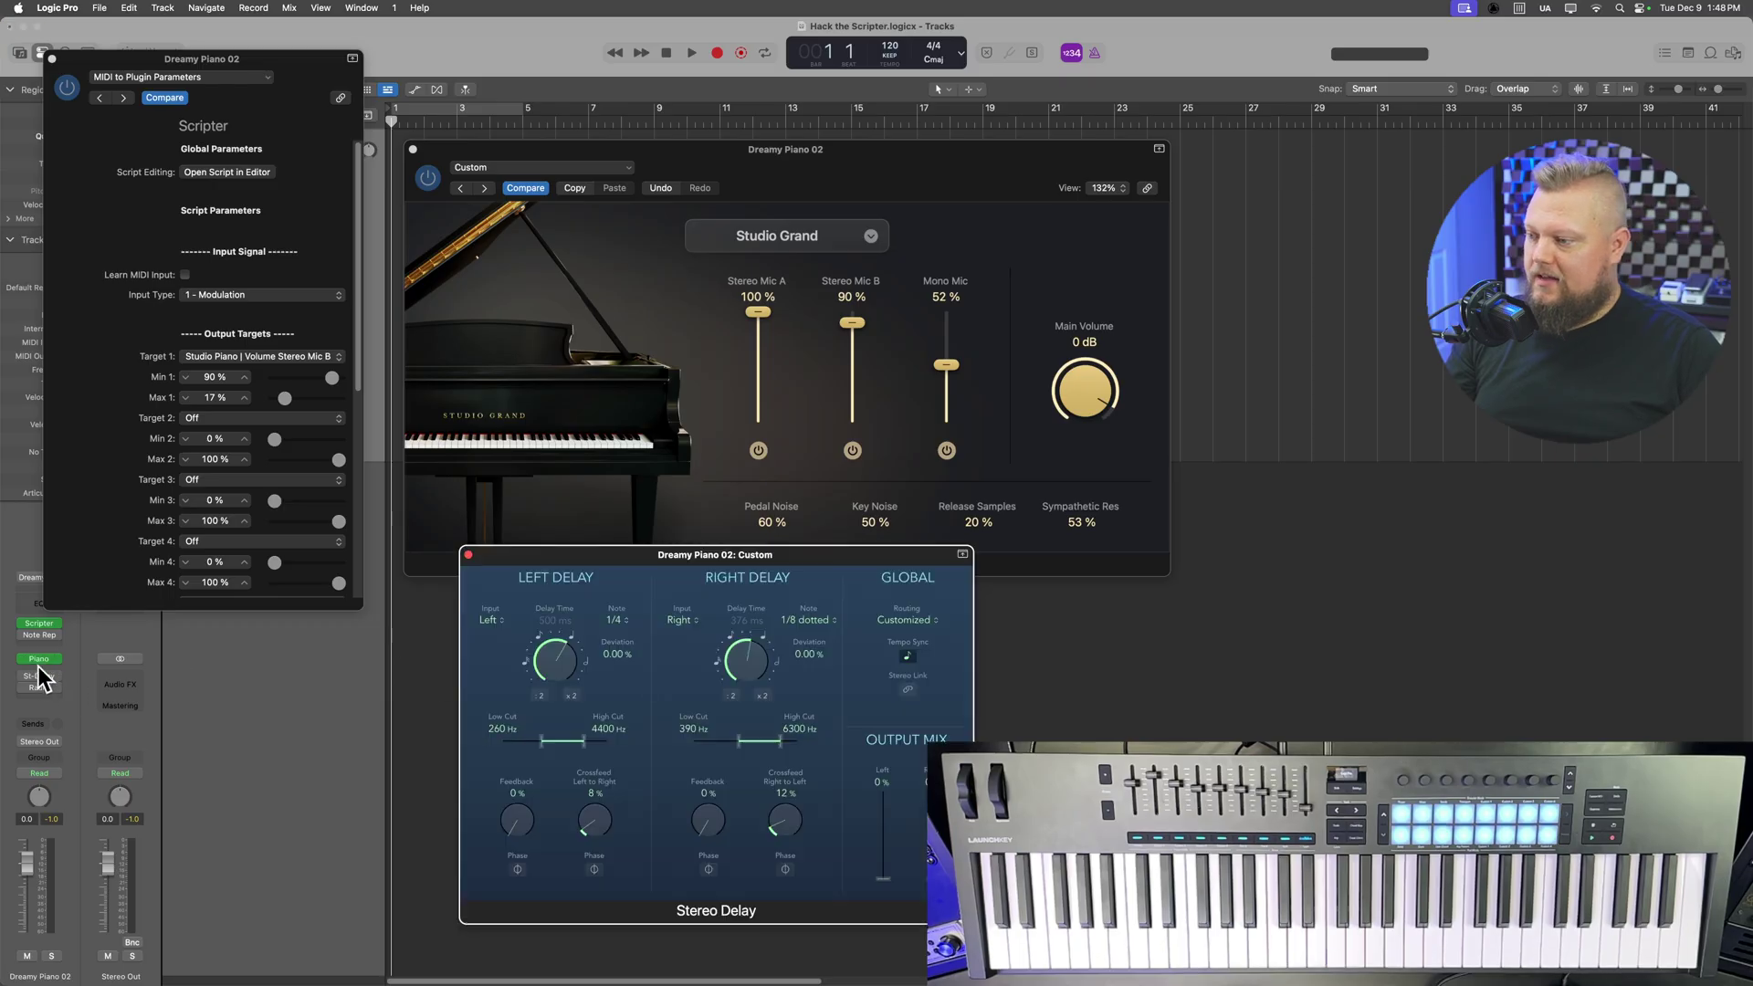
pyautogui.click(655, 553)
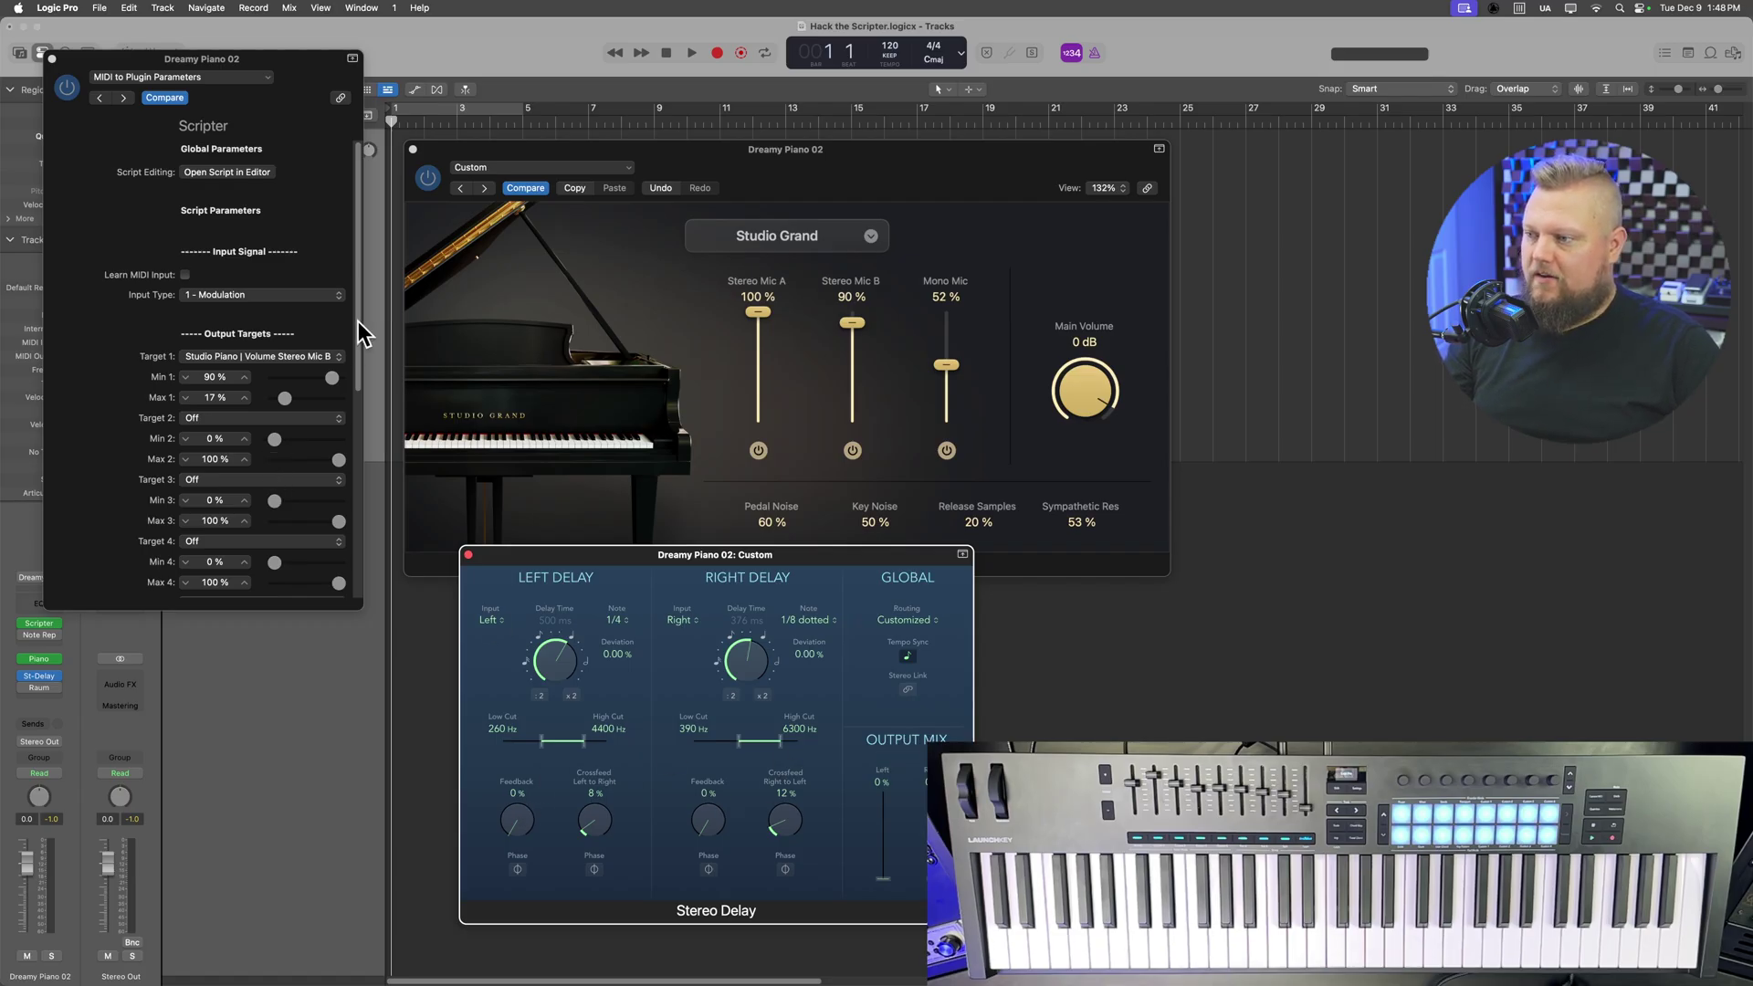
pyautogui.moveTo(358, 321); pyautogui.dragTo(359, 375)
pyautogui.click(316, 315)
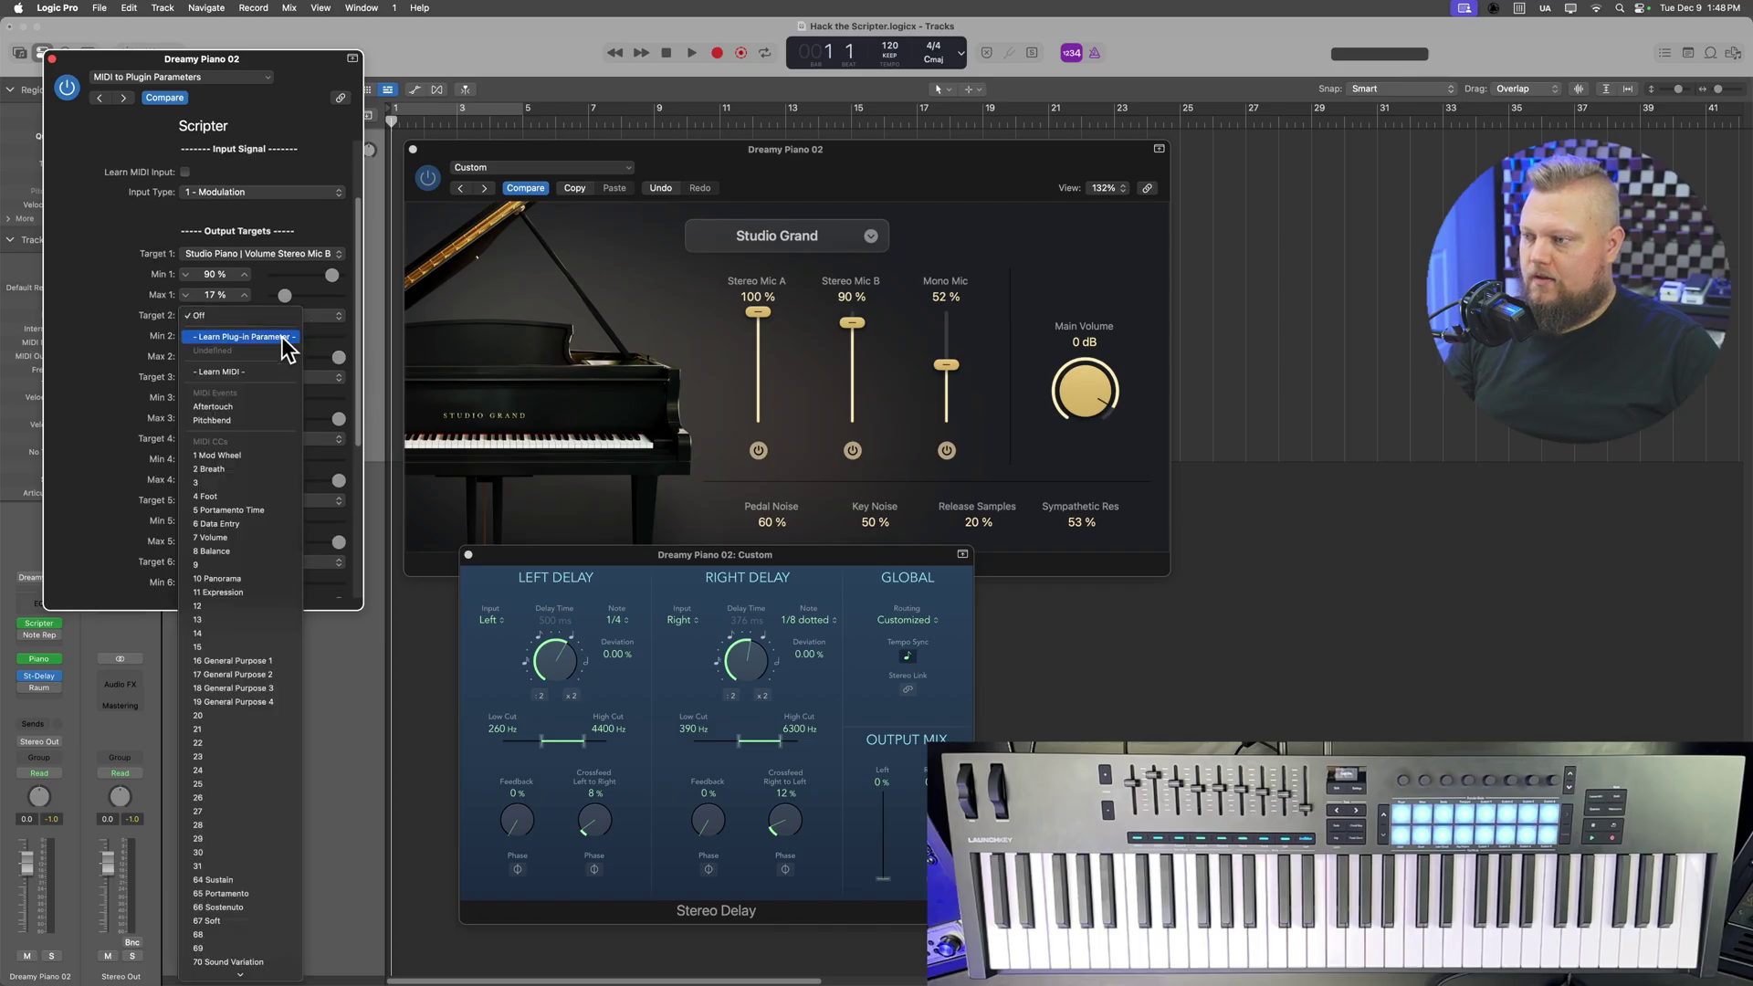
pyautogui.click(276, 337)
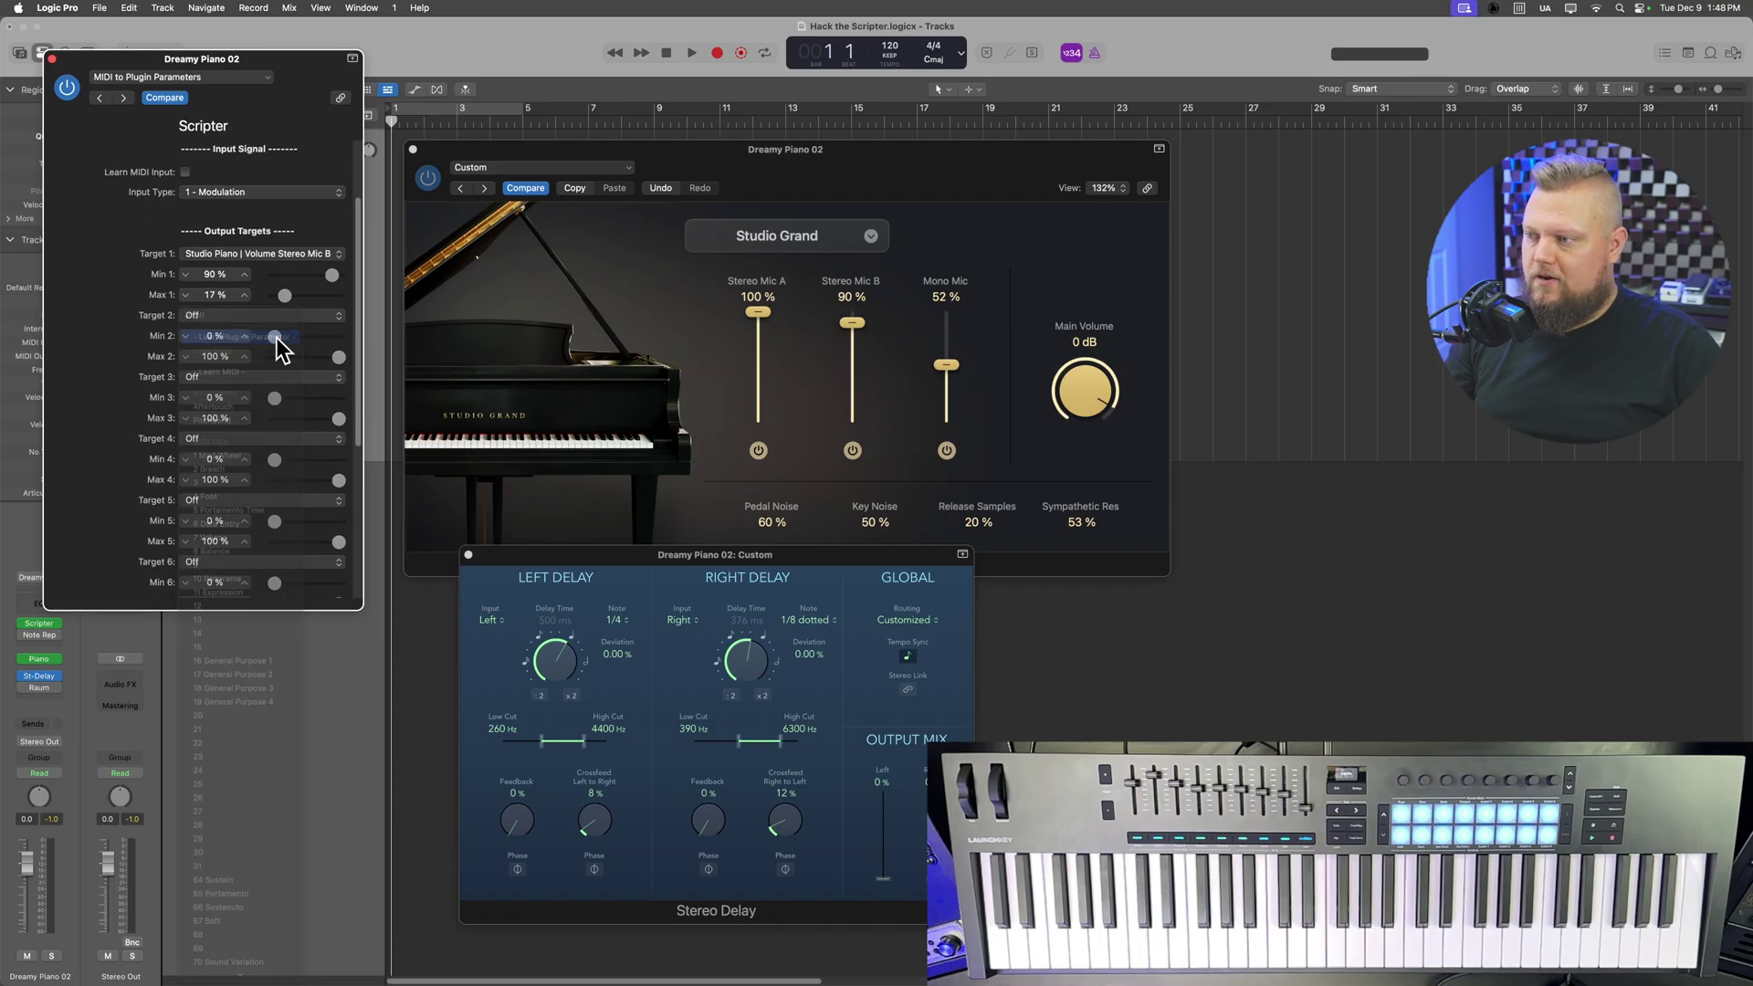
pyautogui.click(886, 880)
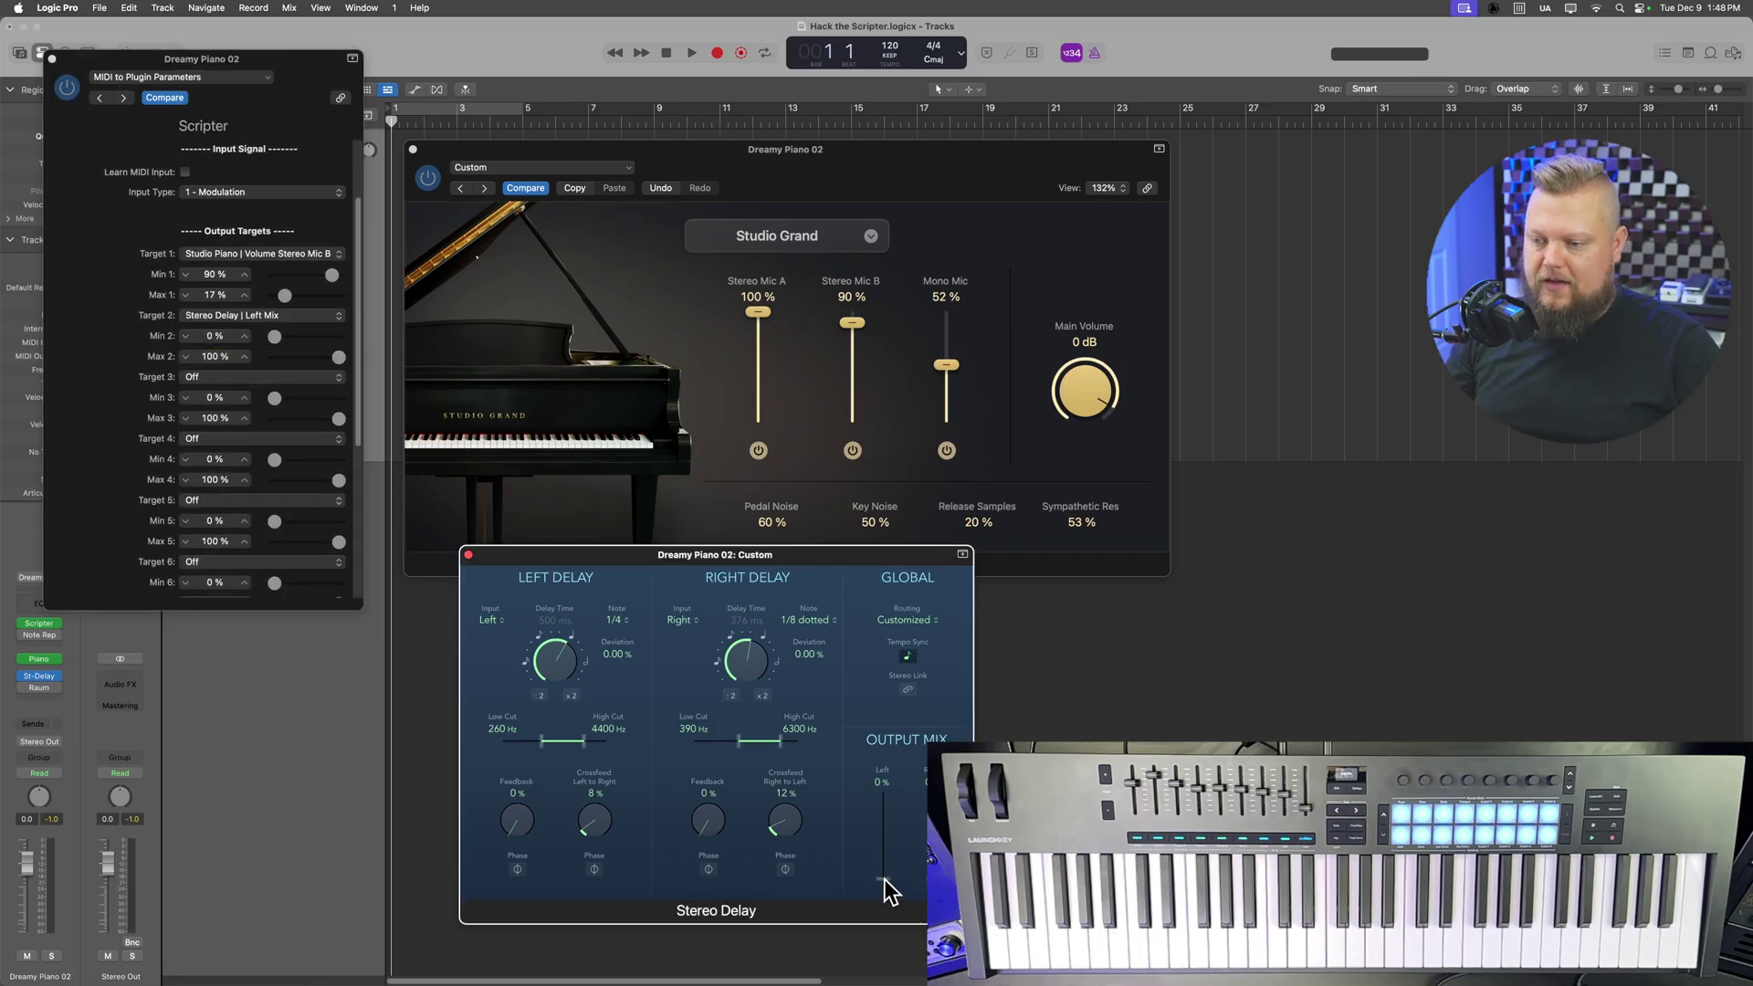
pyautogui.click(240, 377)
pyautogui.click(252, 398)
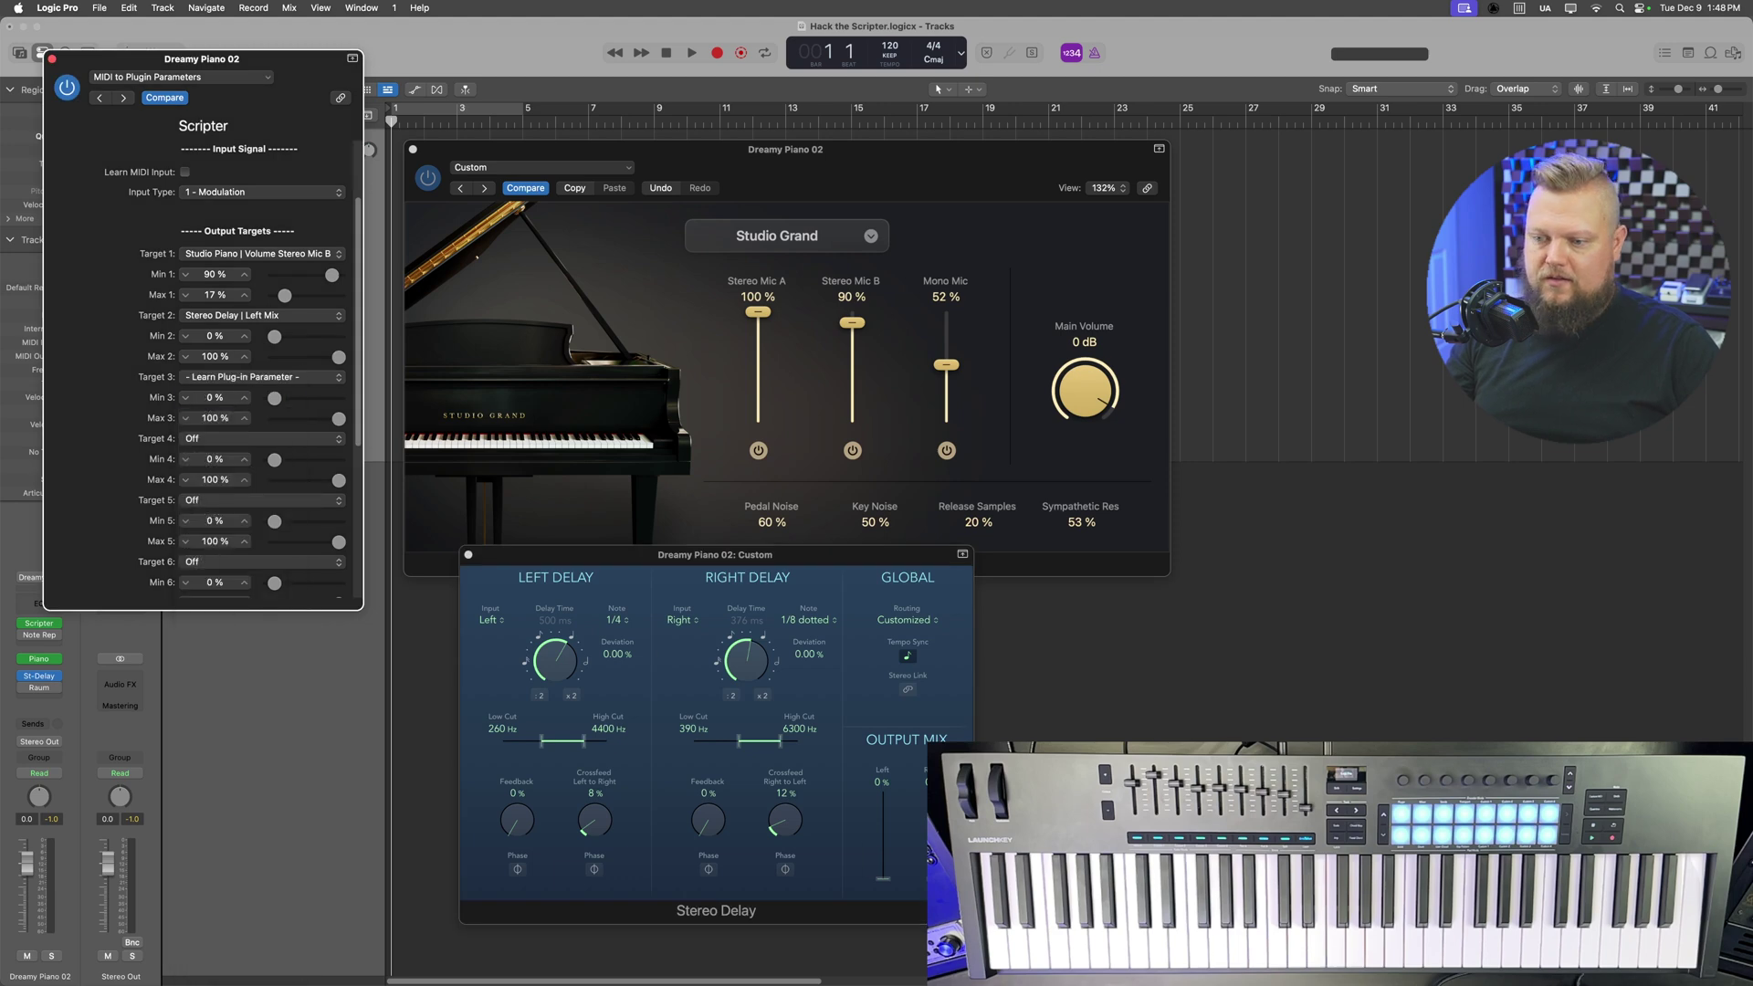
pyautogui.click(939, 863)
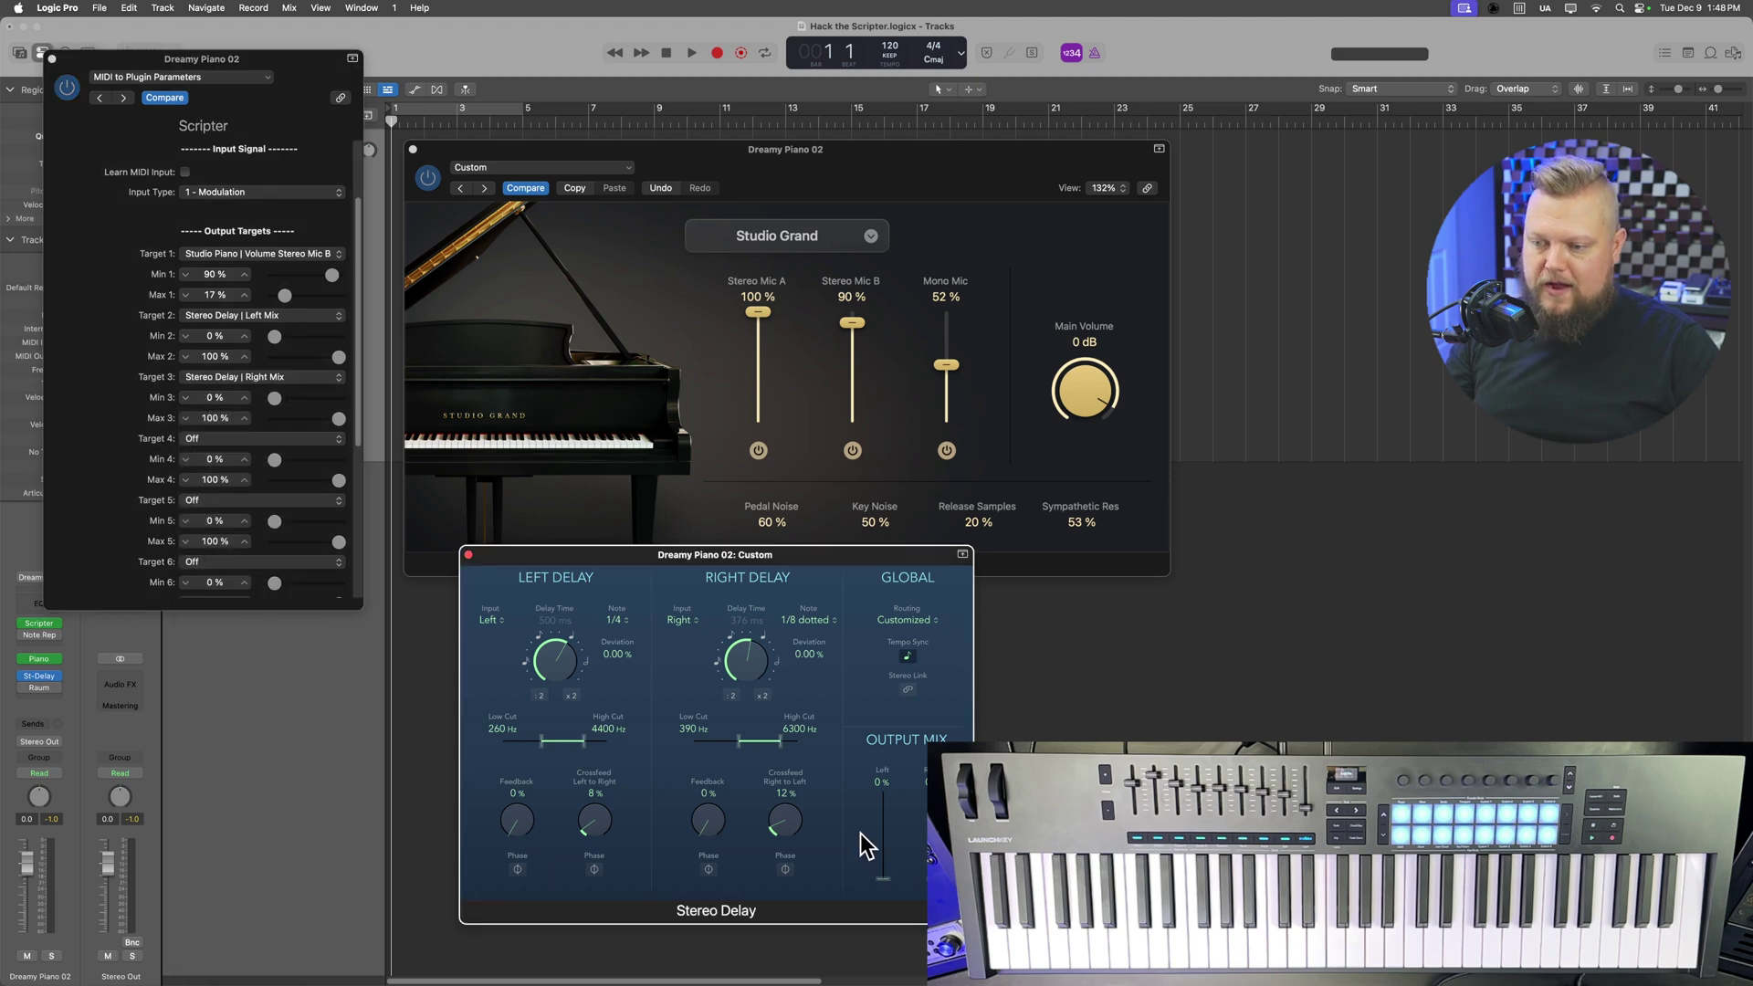
# Step: Map Targets 4 and 5 to Stereo Delay's Left Feedback and Right Feedback
pyautogui.click(230, 439)
pyautogui.click(260, 459)
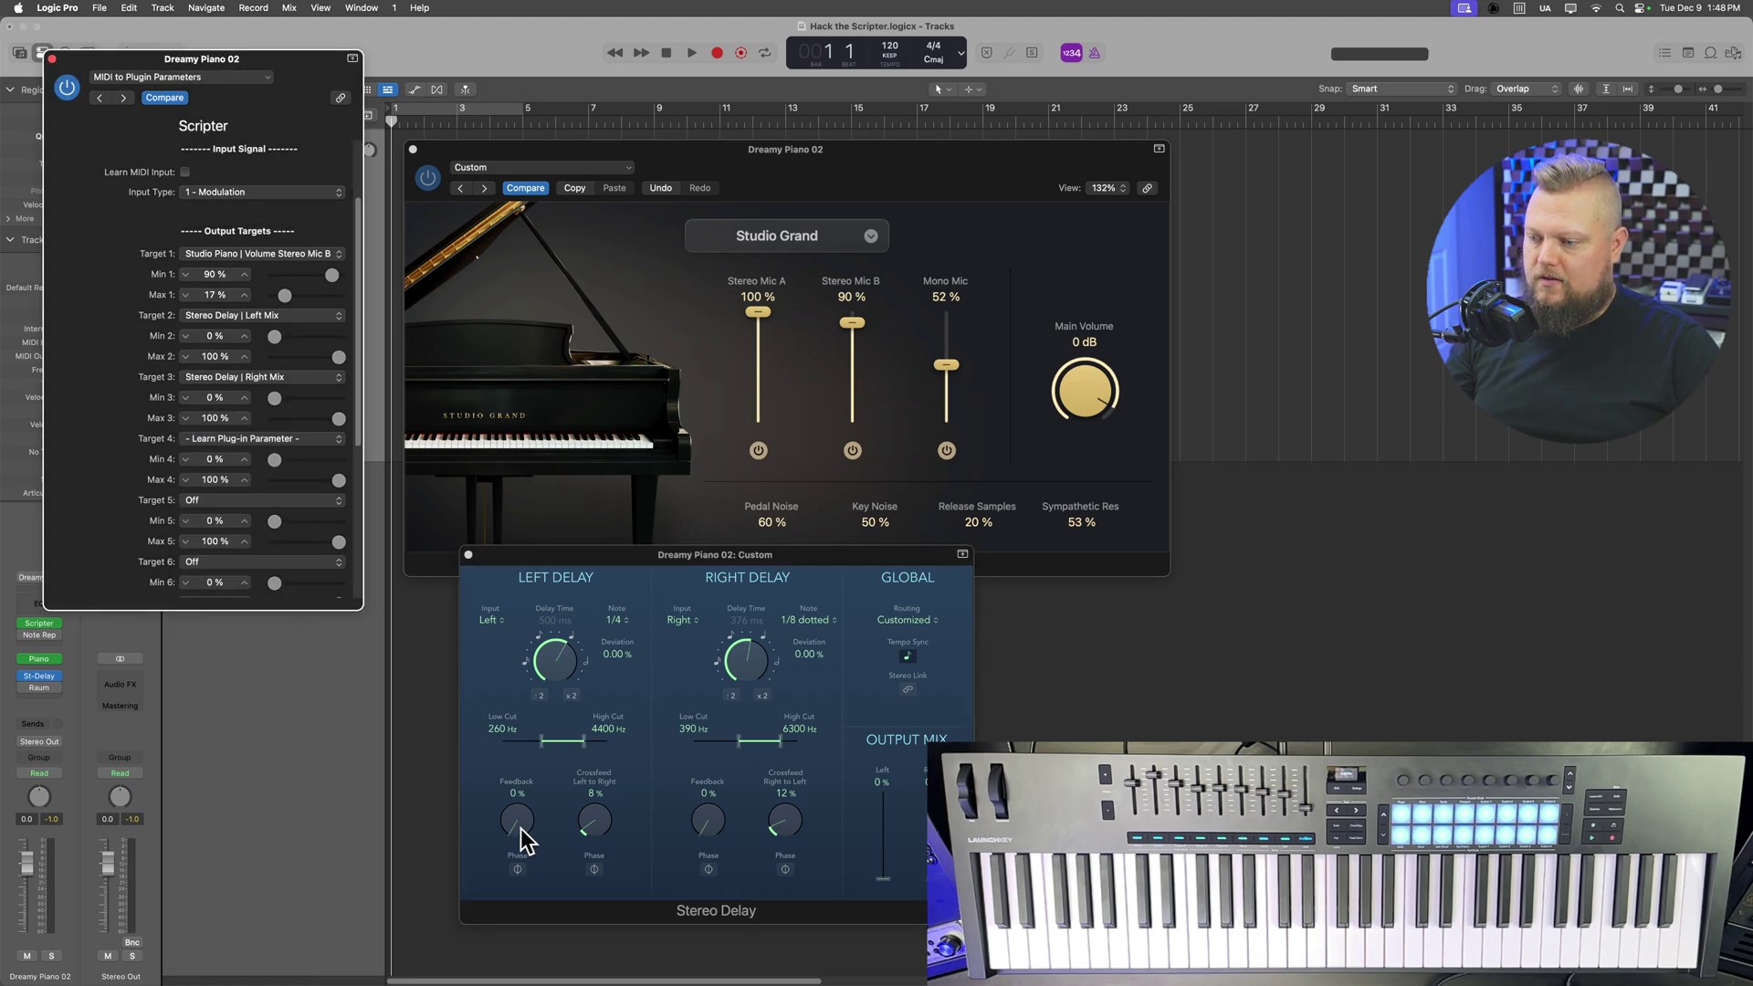
pyautogui.click(520, 829)
pyautogui.click(256, 498)
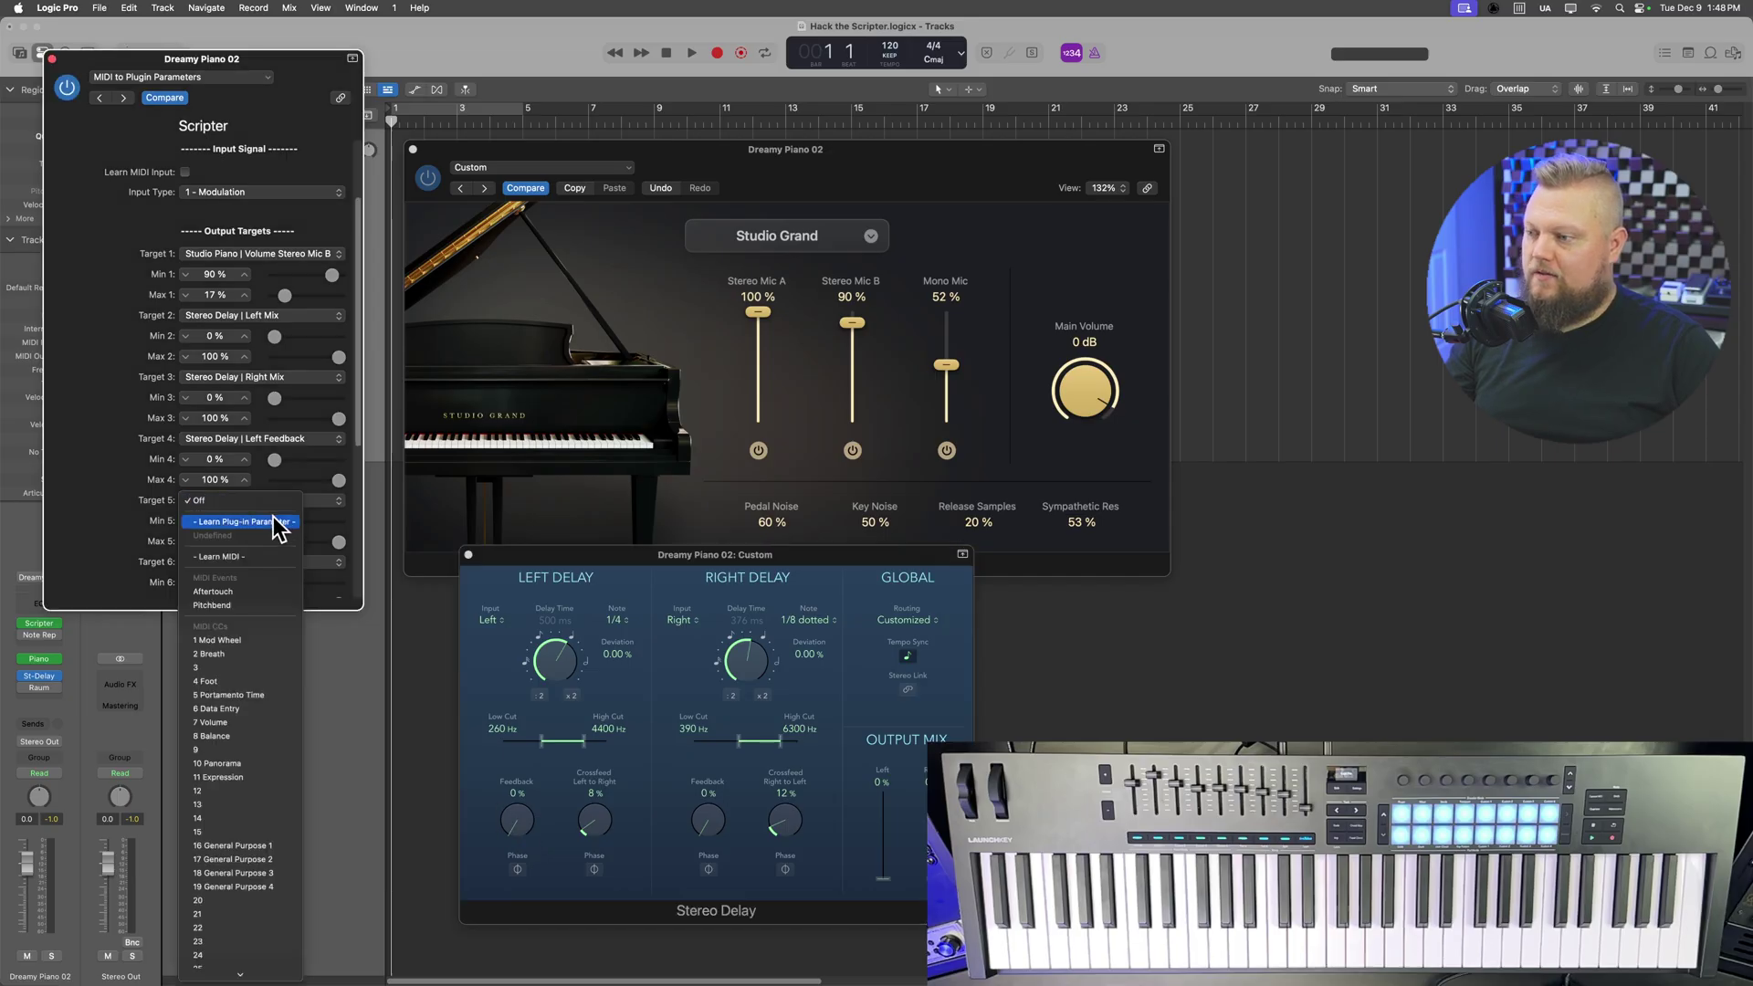
pyautogui.click(274, 520)
pyautogui.click(701, 824)
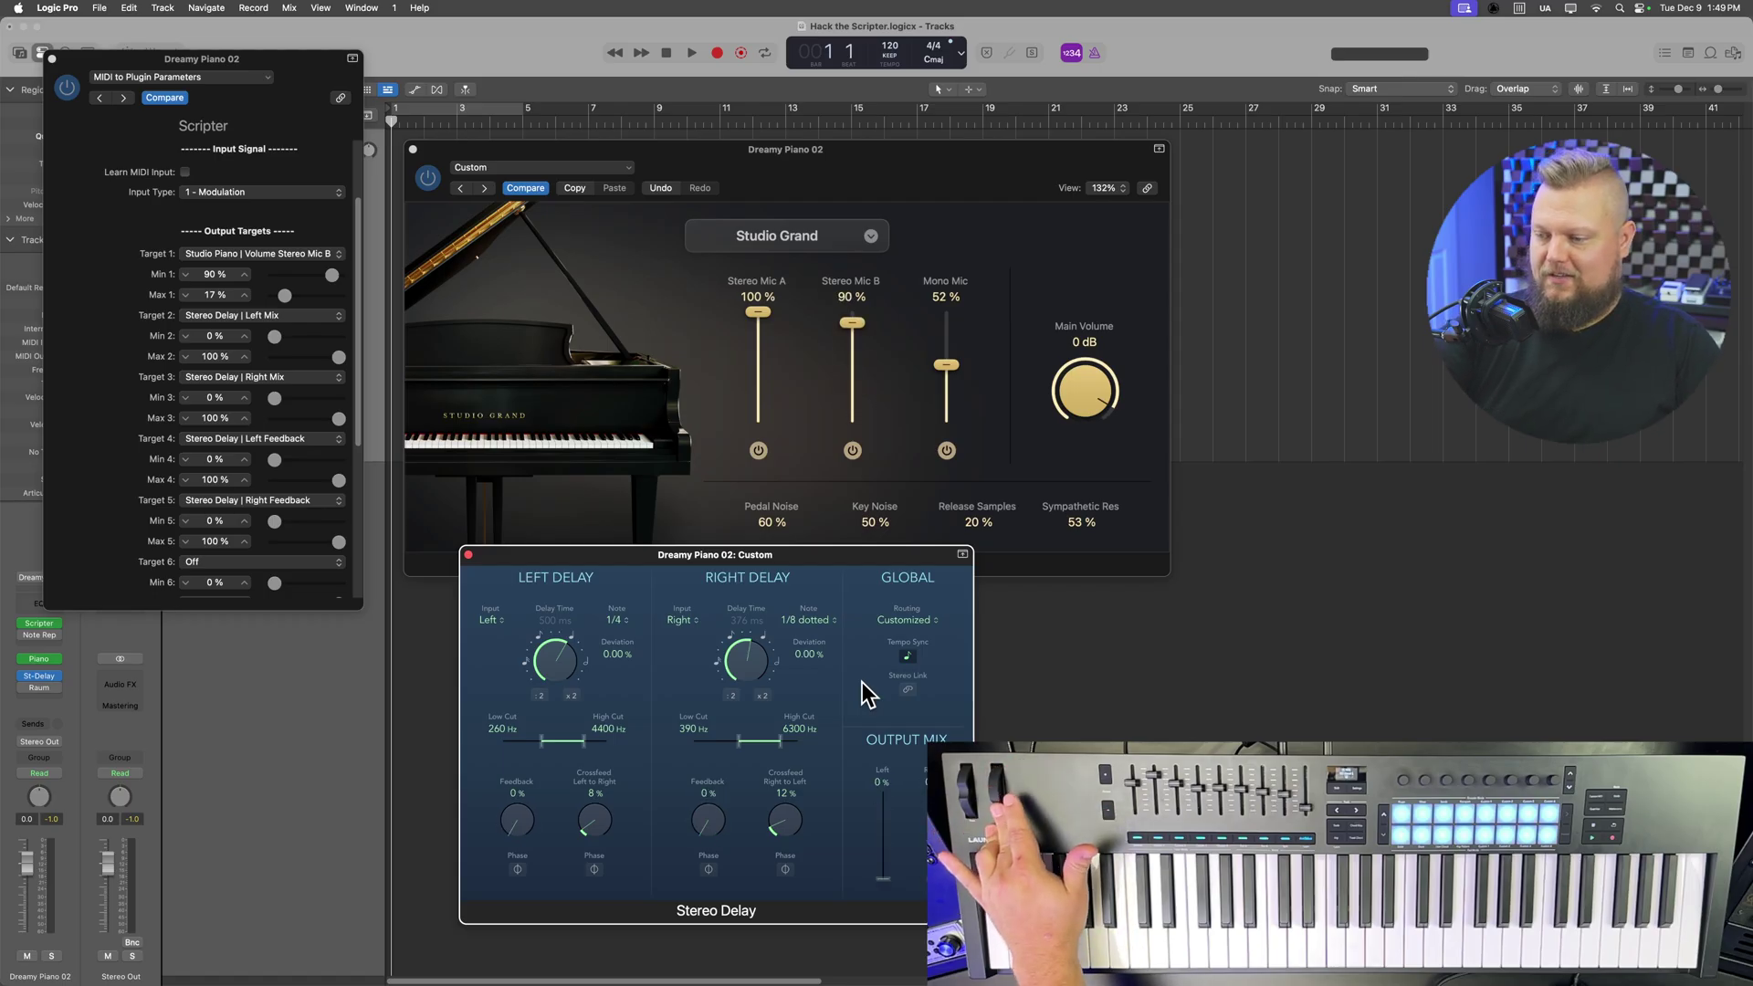
# Step: Lower Max 2 to 44 %, Max 3 to 45 % and Max 5 to 32 %
pyautogui.moveTo(342, 359); pyautogui.dragTo(314, 364)
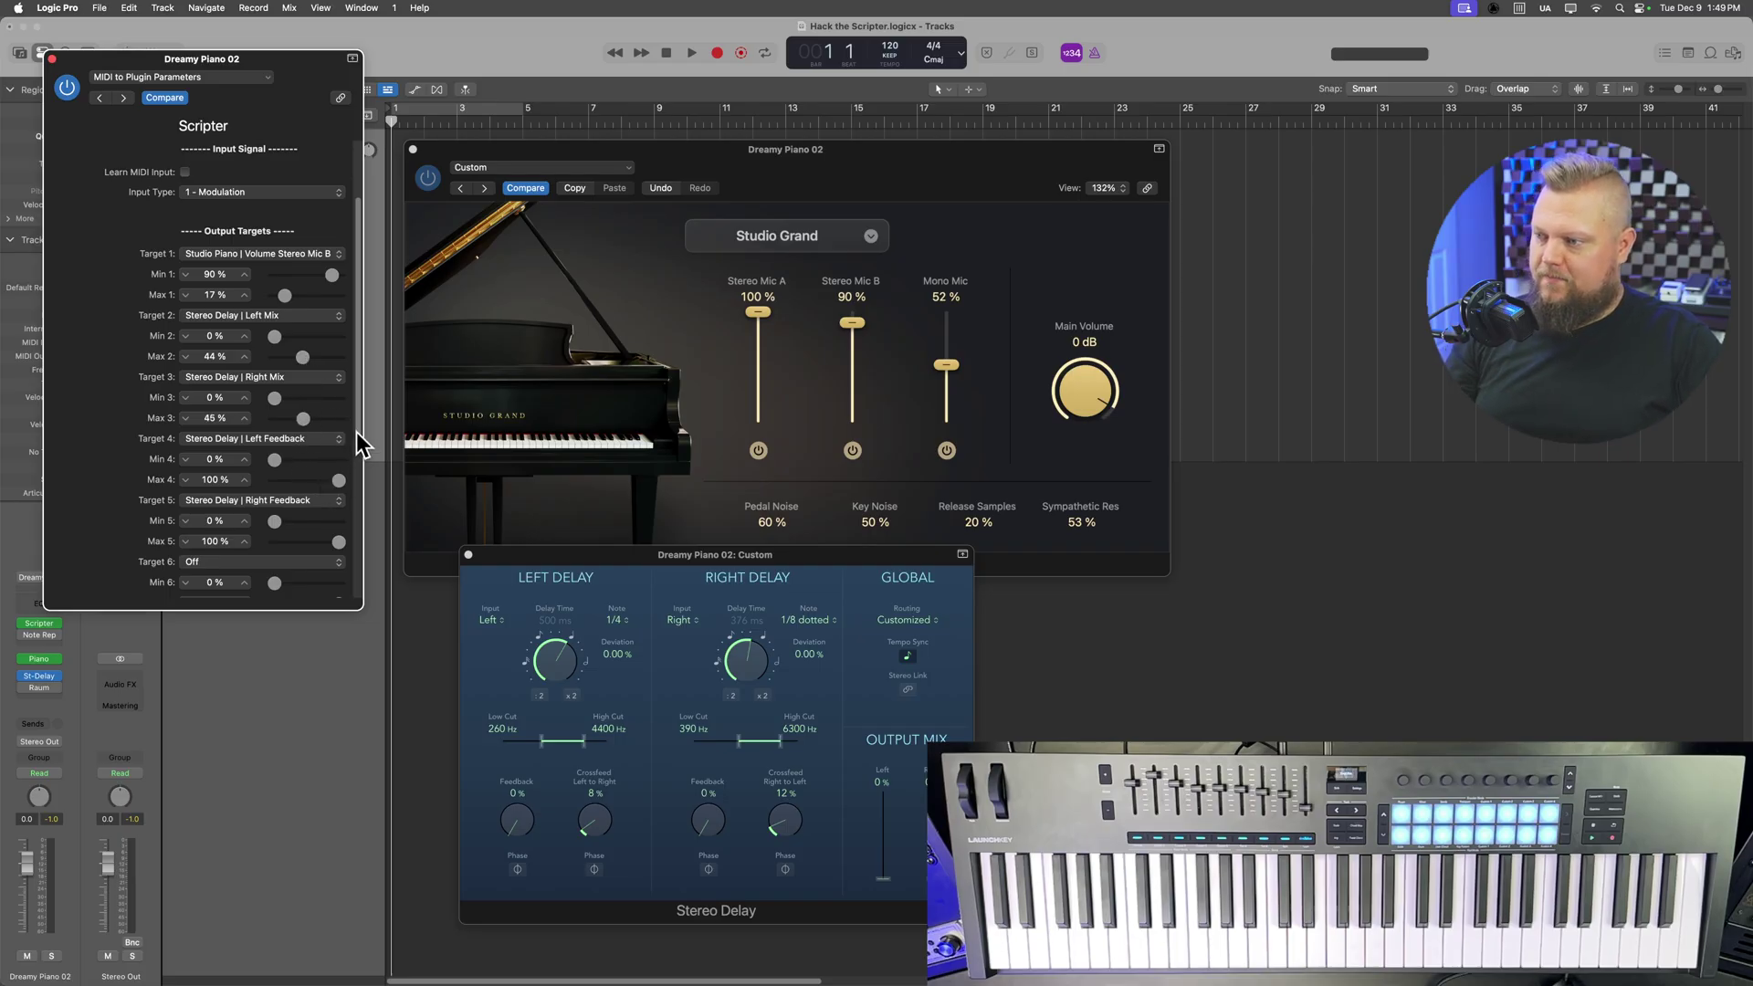
pyautogui.moveTo(357, 436); pyautogui.dragTo(356, 488)
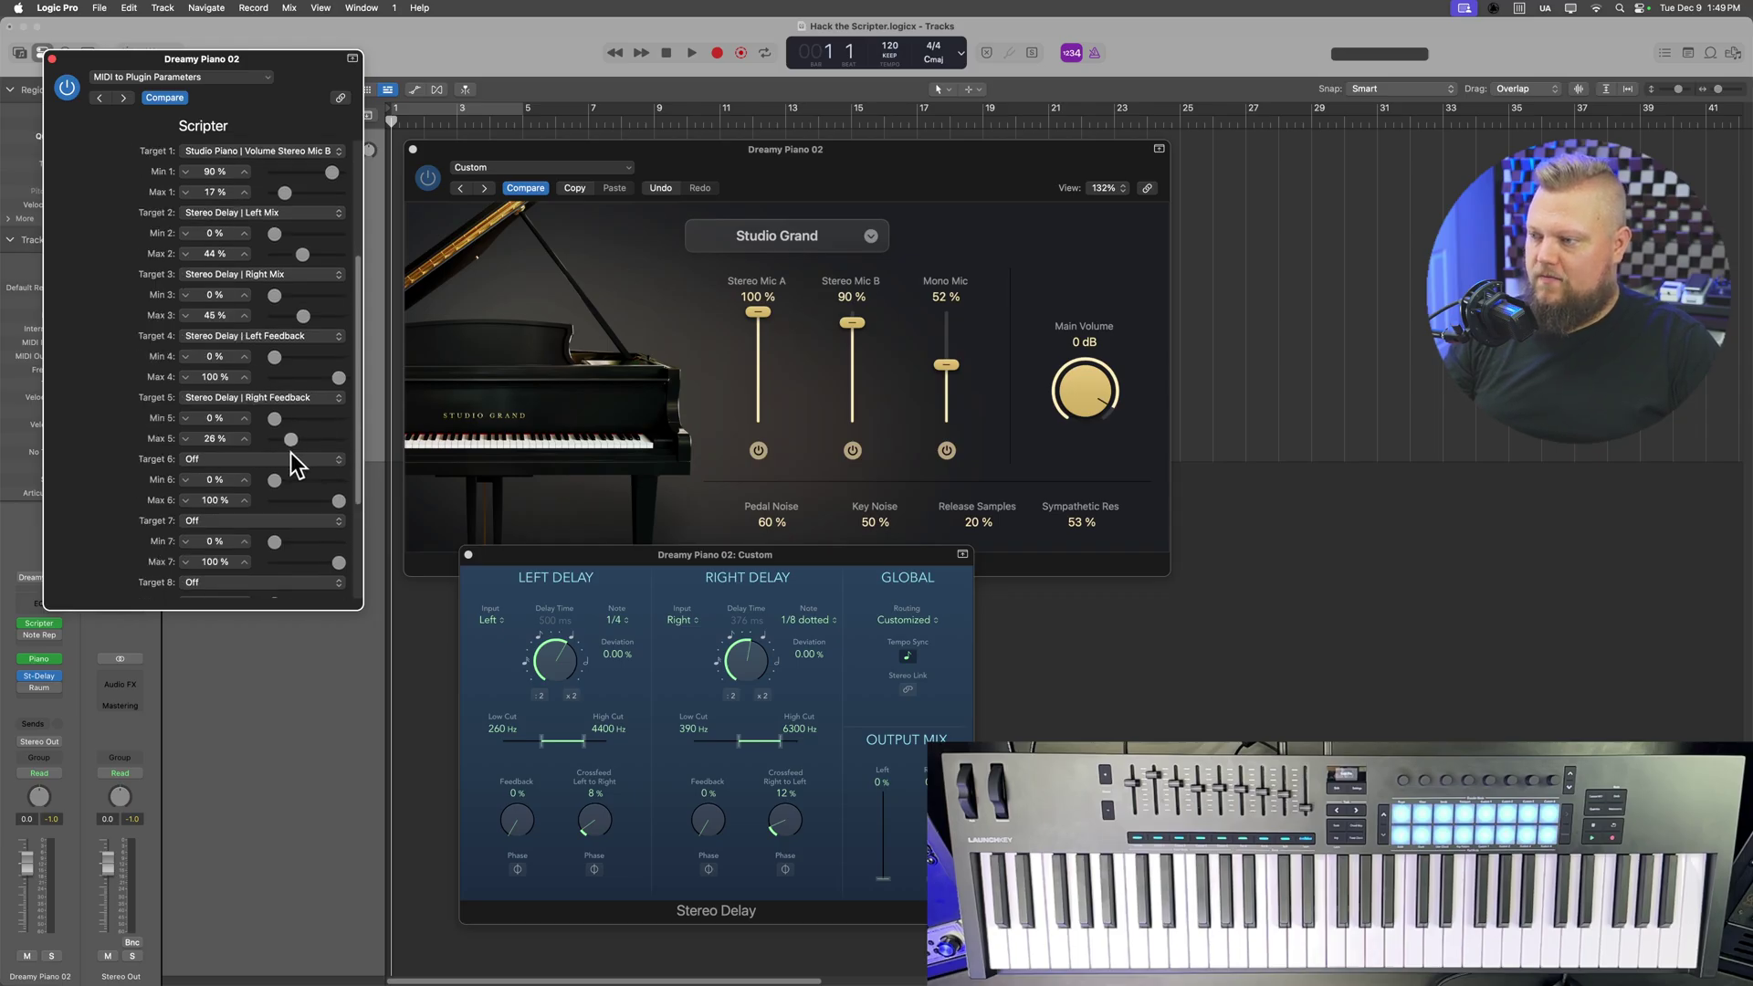
pyautogui.moveTo(292, 450); pyautogui.dragTo(300, 504)
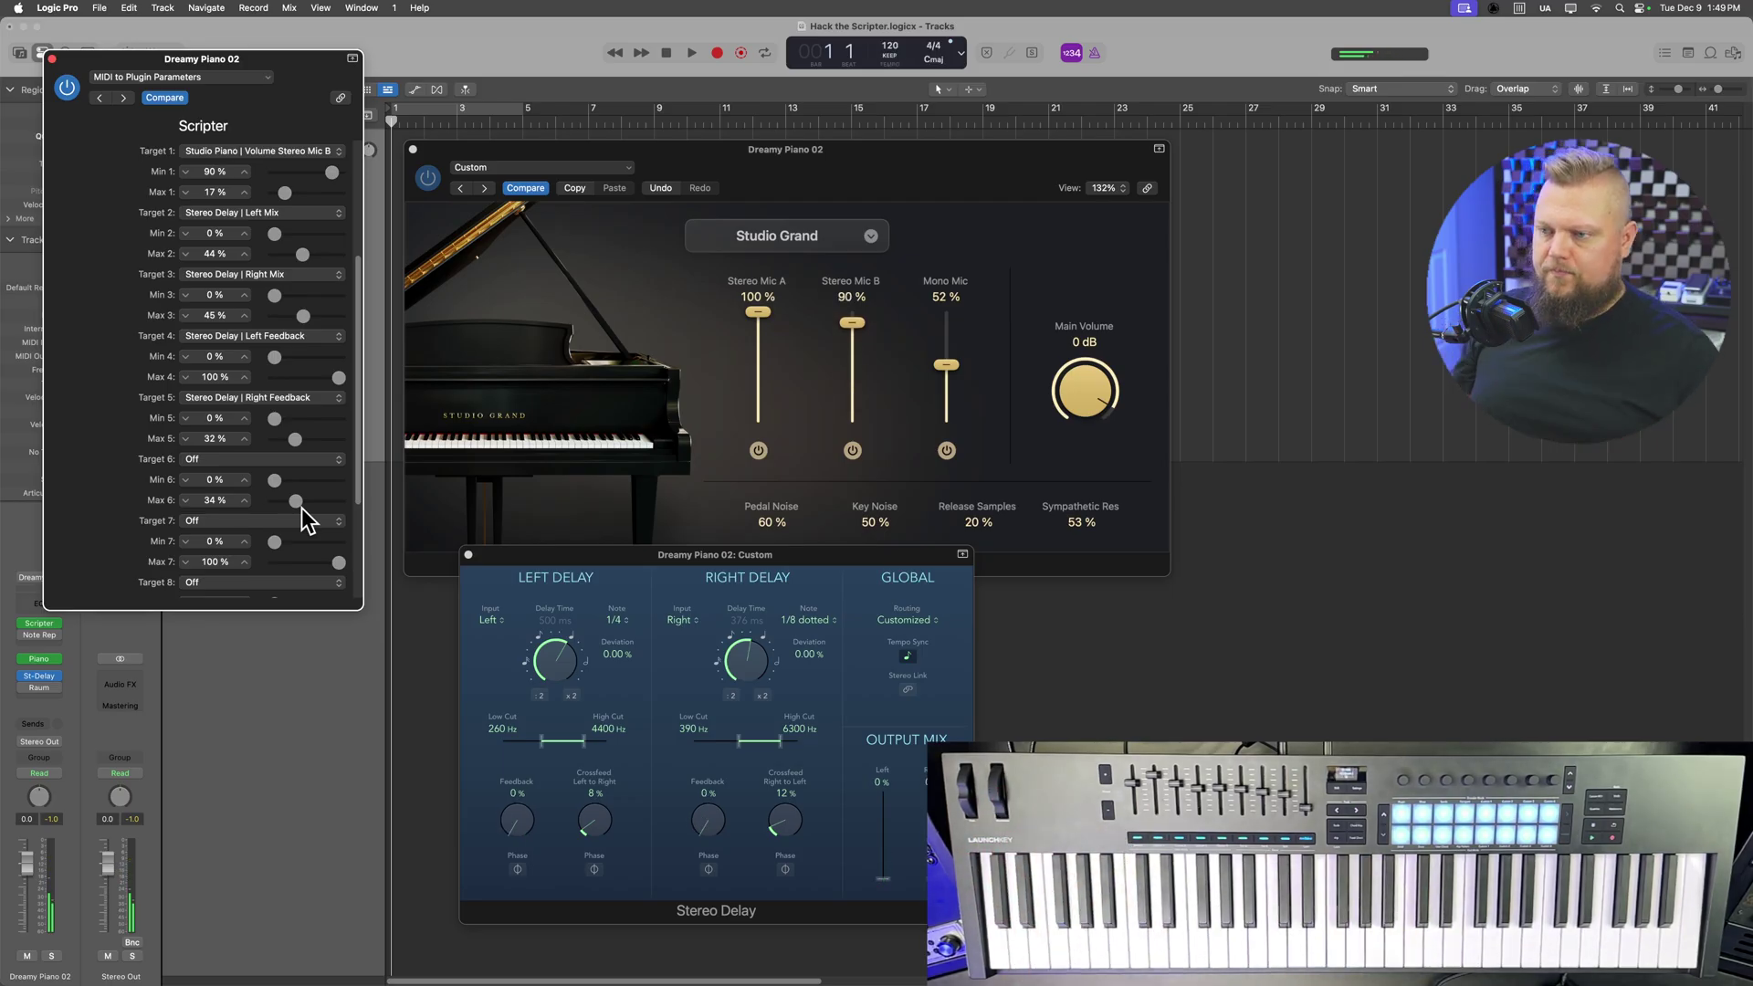
# Step: Open Raum and map Scripter Targets 6 and 7 to its Mix and Modulation knobs
pyautogui.click(39, 687)
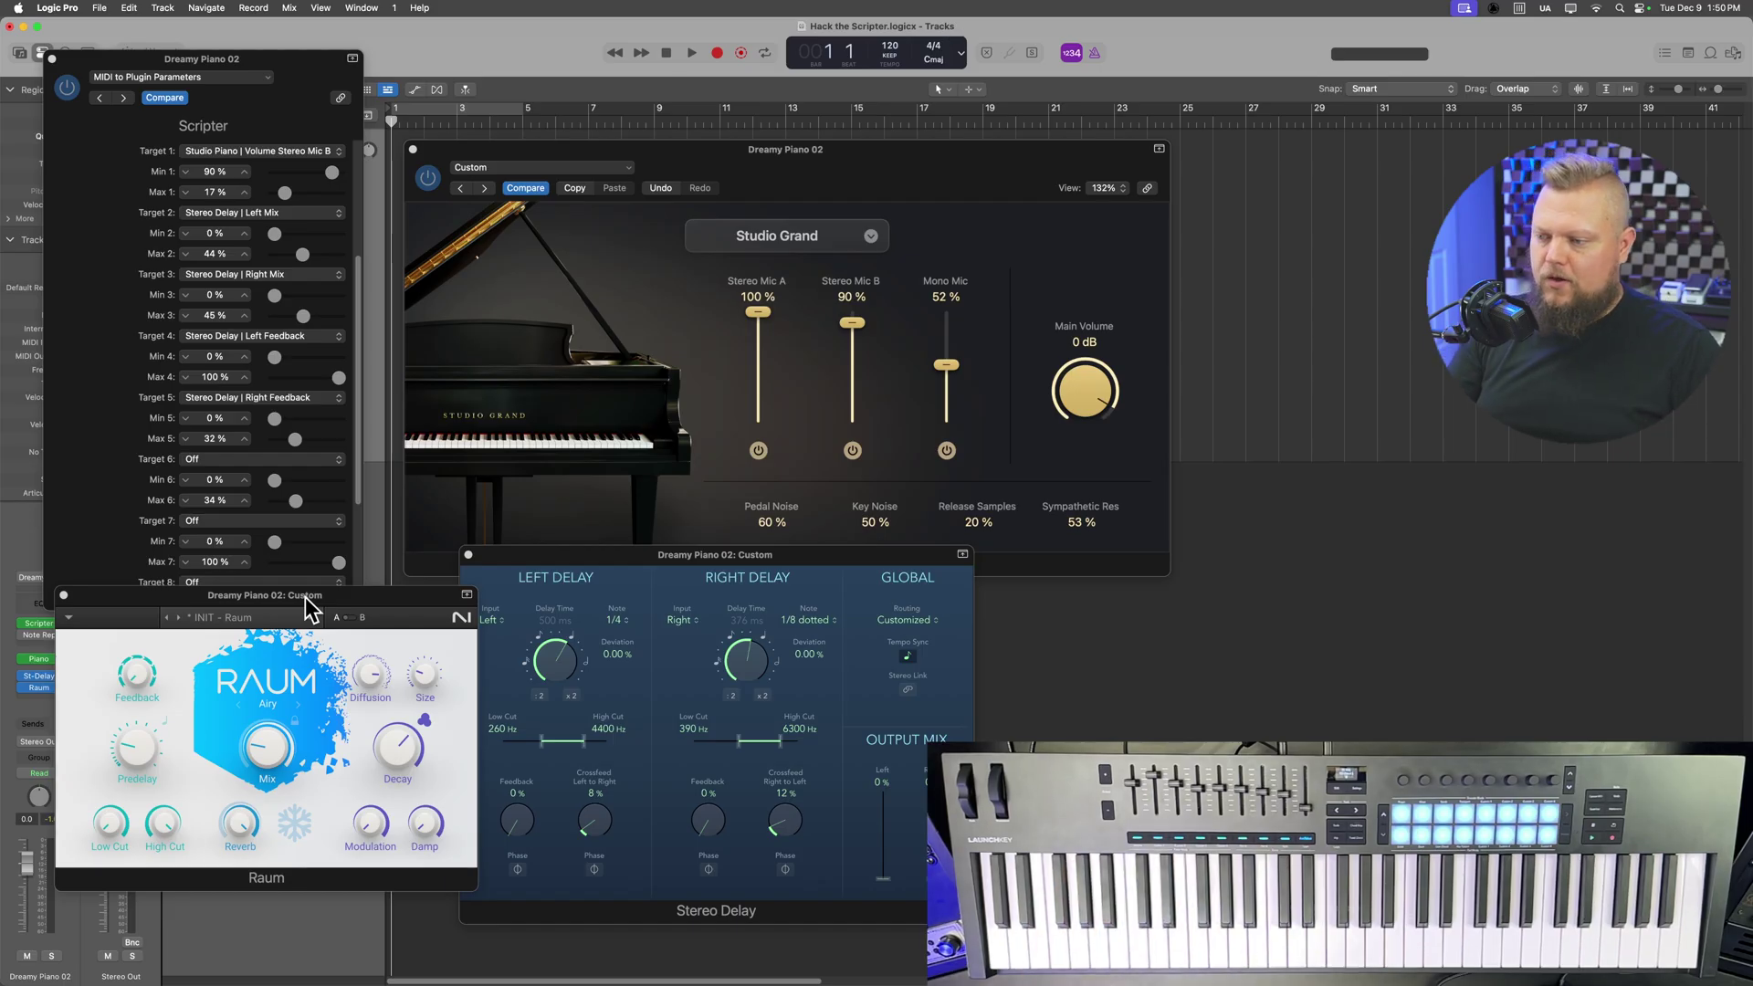
pyautogui.moveTo(358, 452); pyautogui.dragTo(354, 503)
pyautogui.click(287, 402)
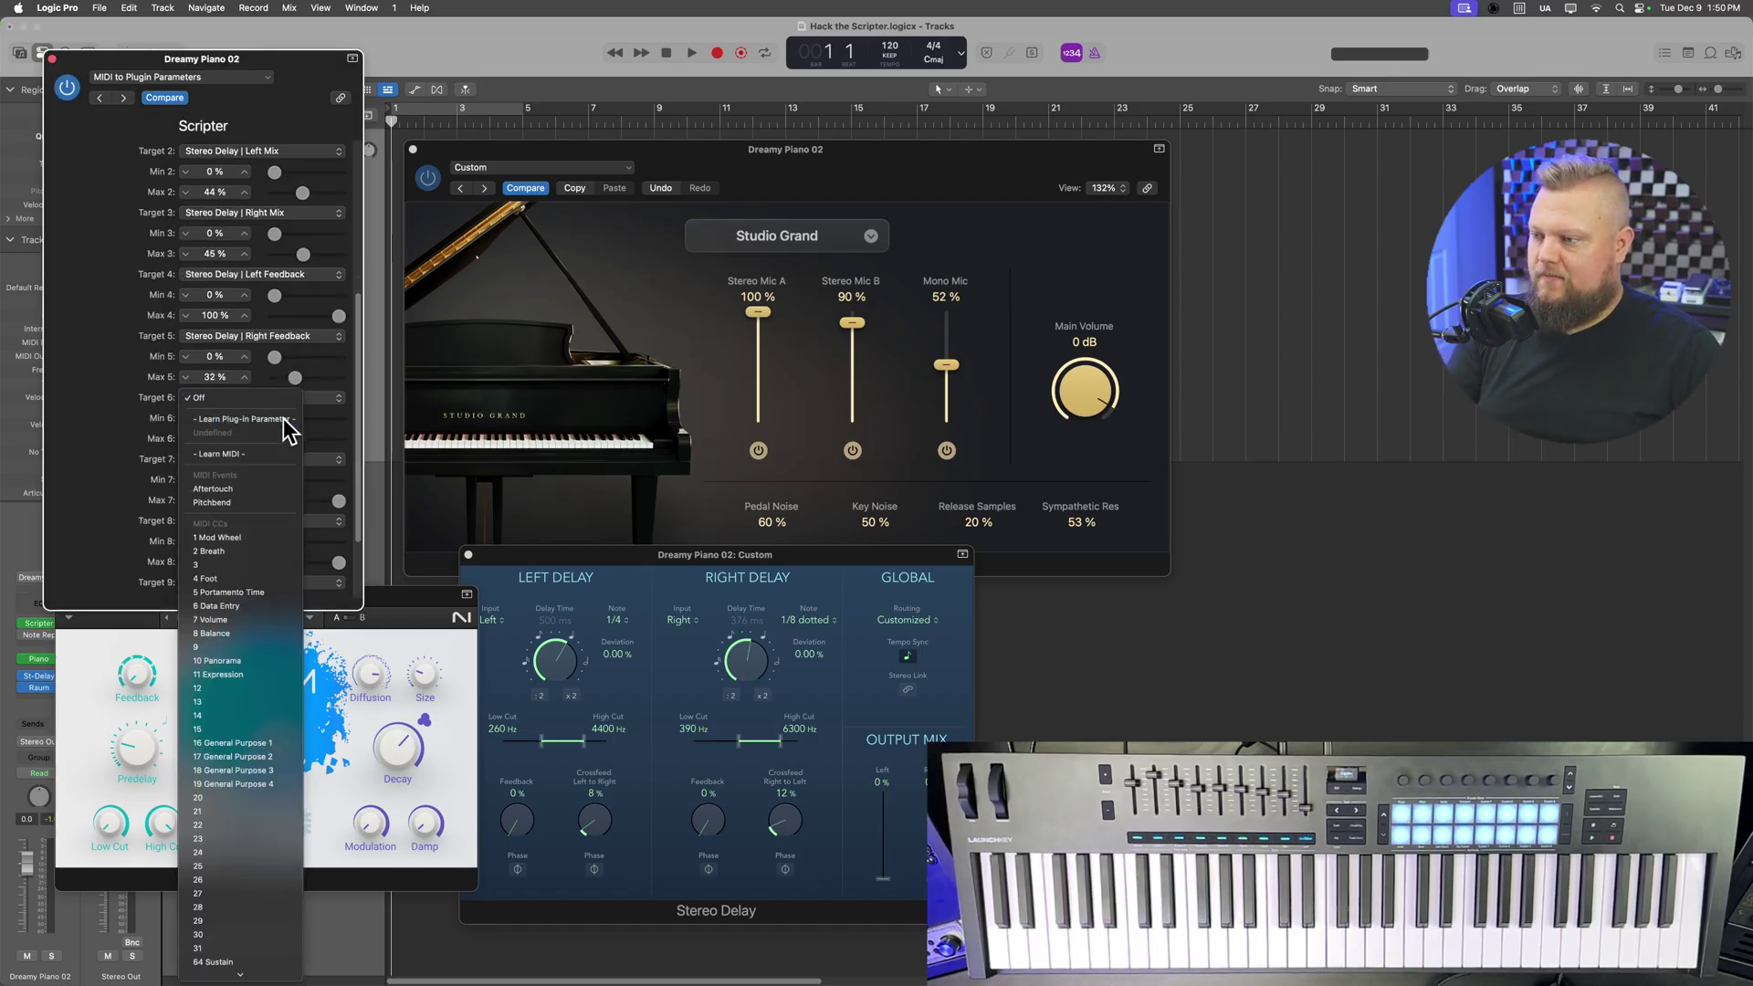
pyautogui.click(283, 420)
pyautogui.click(283, 738)
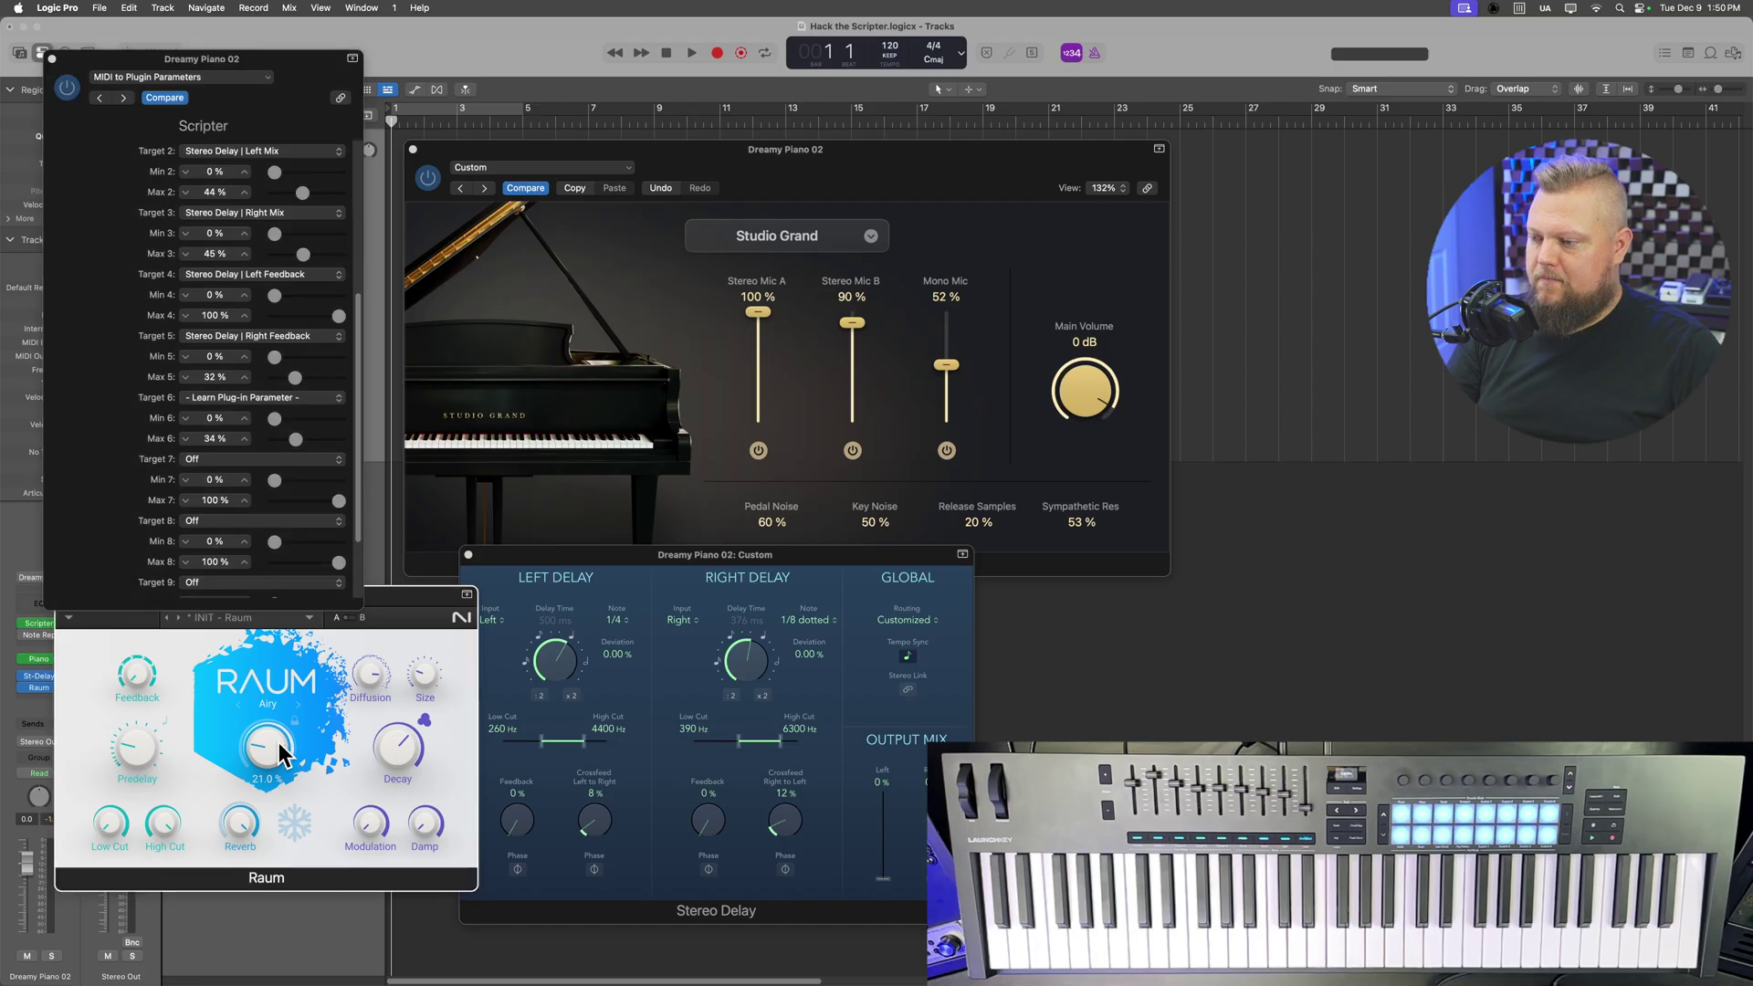
pyautogui.click(286, 460)
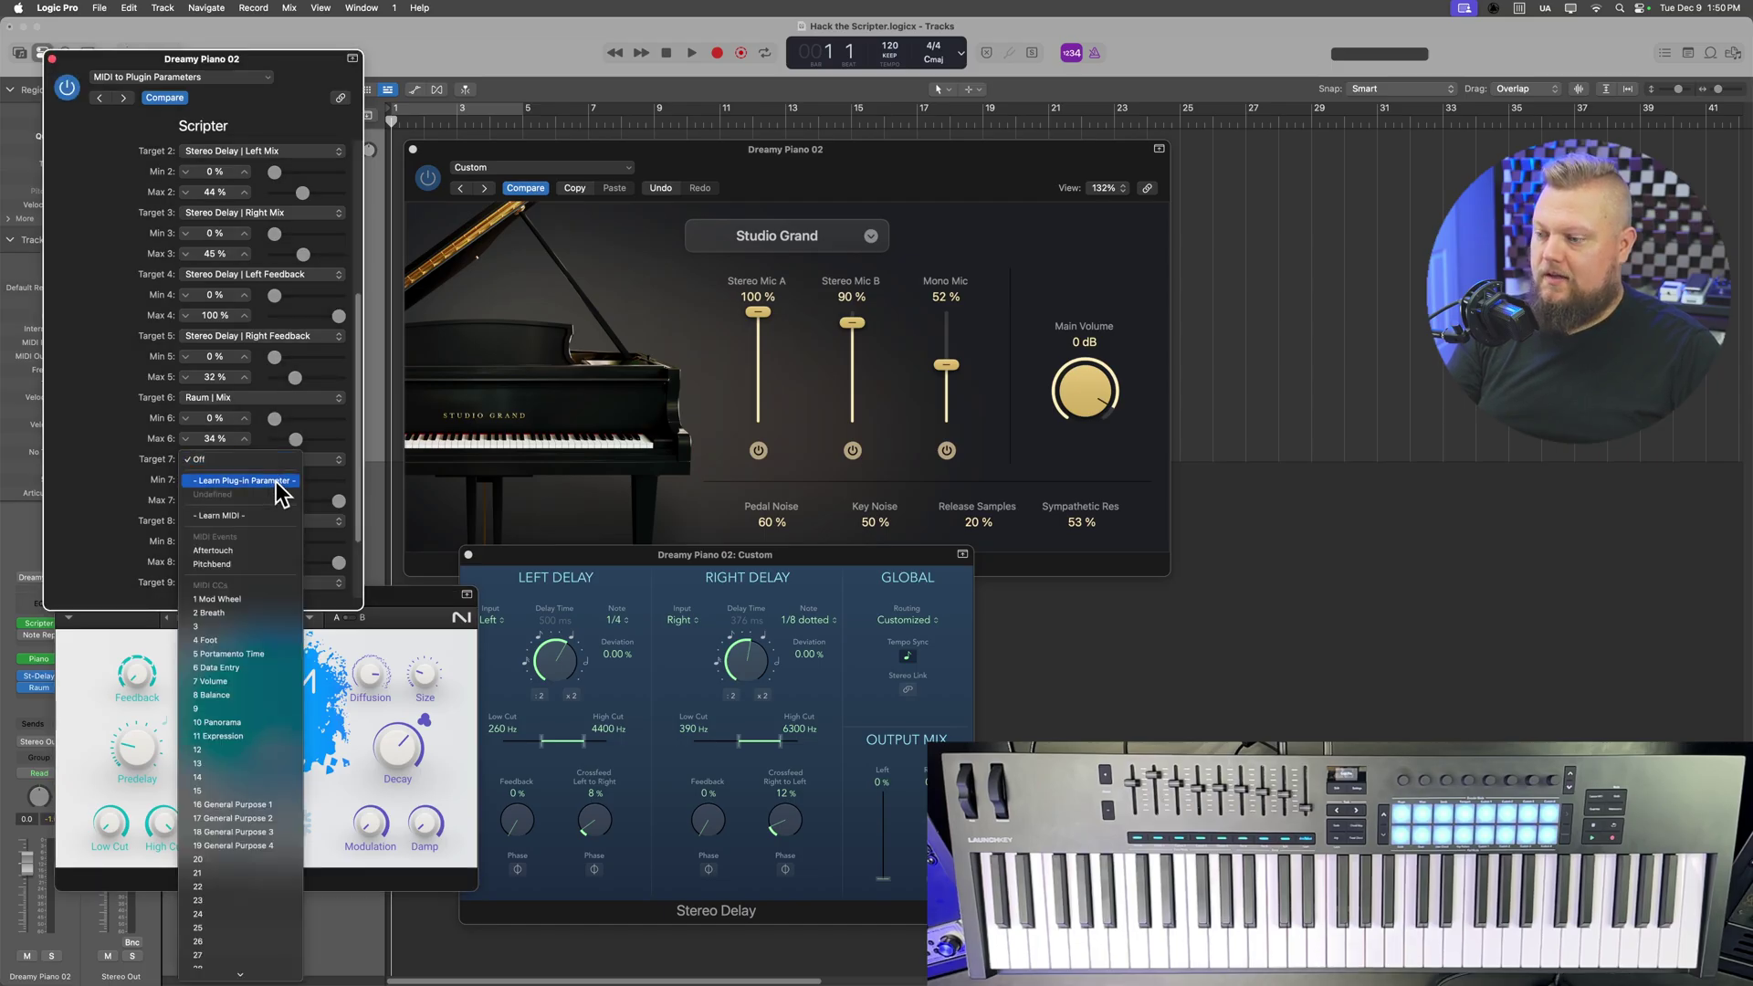
pyautogui.click(276, 482)
pyautogui.click(371, 826)
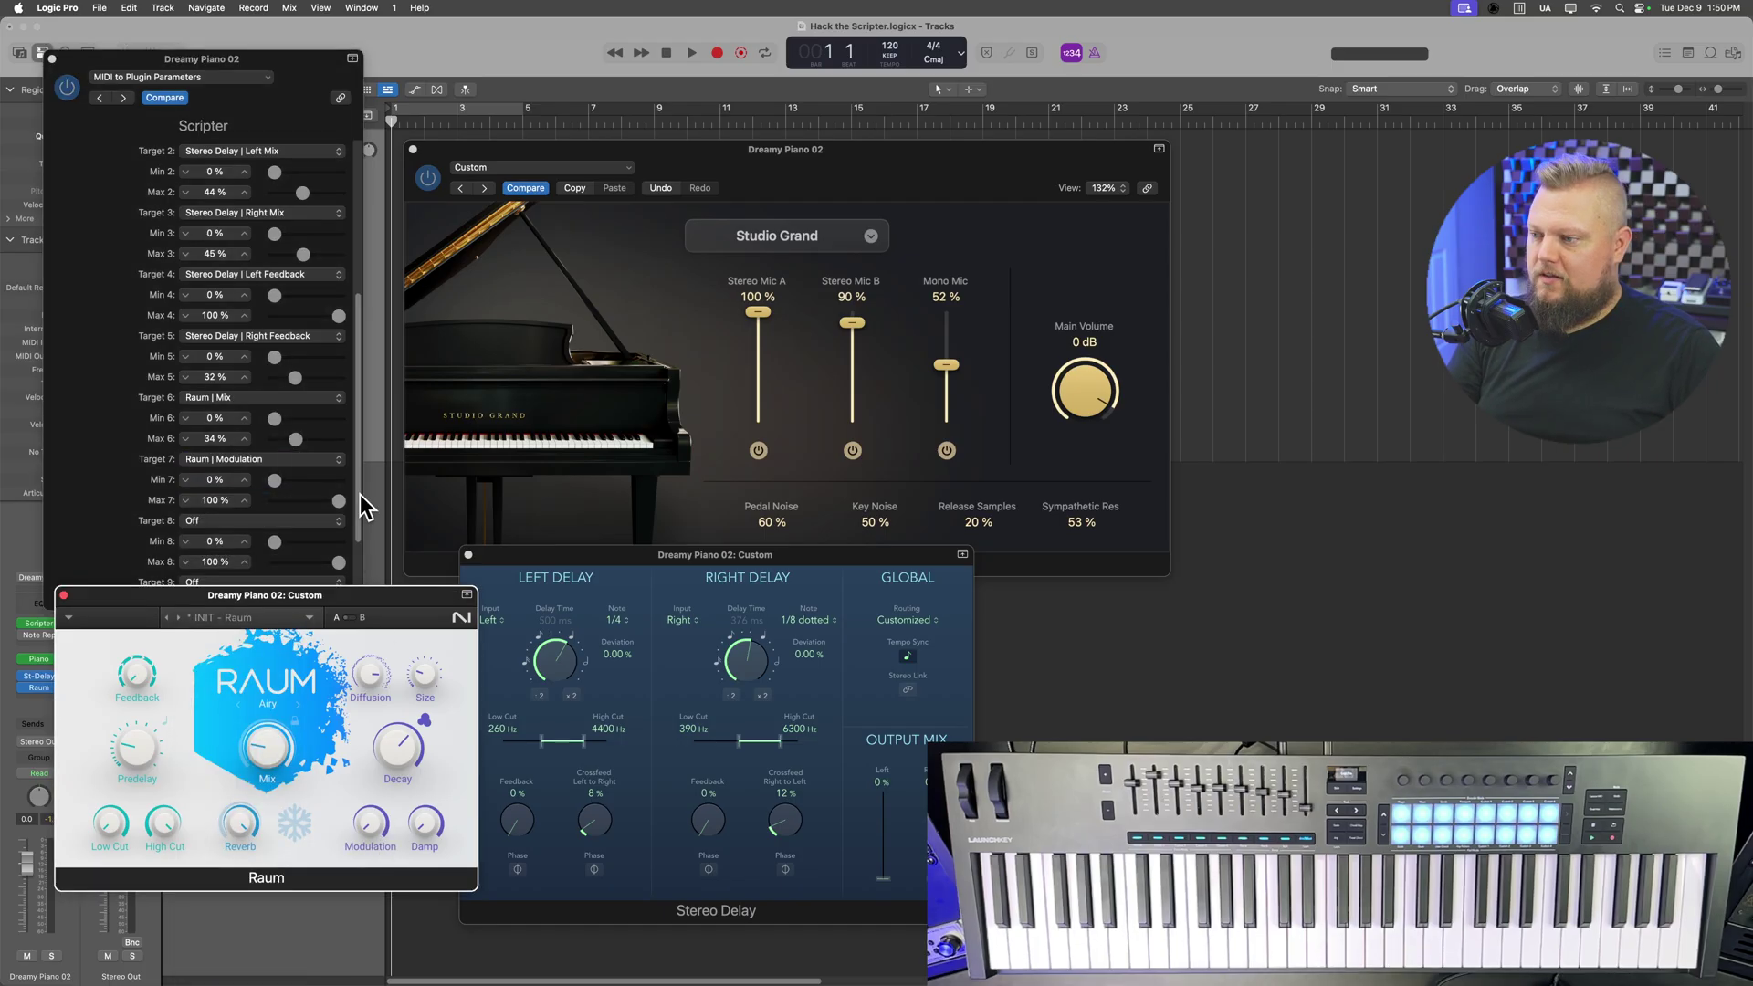
pyautogui.click(274, 584)
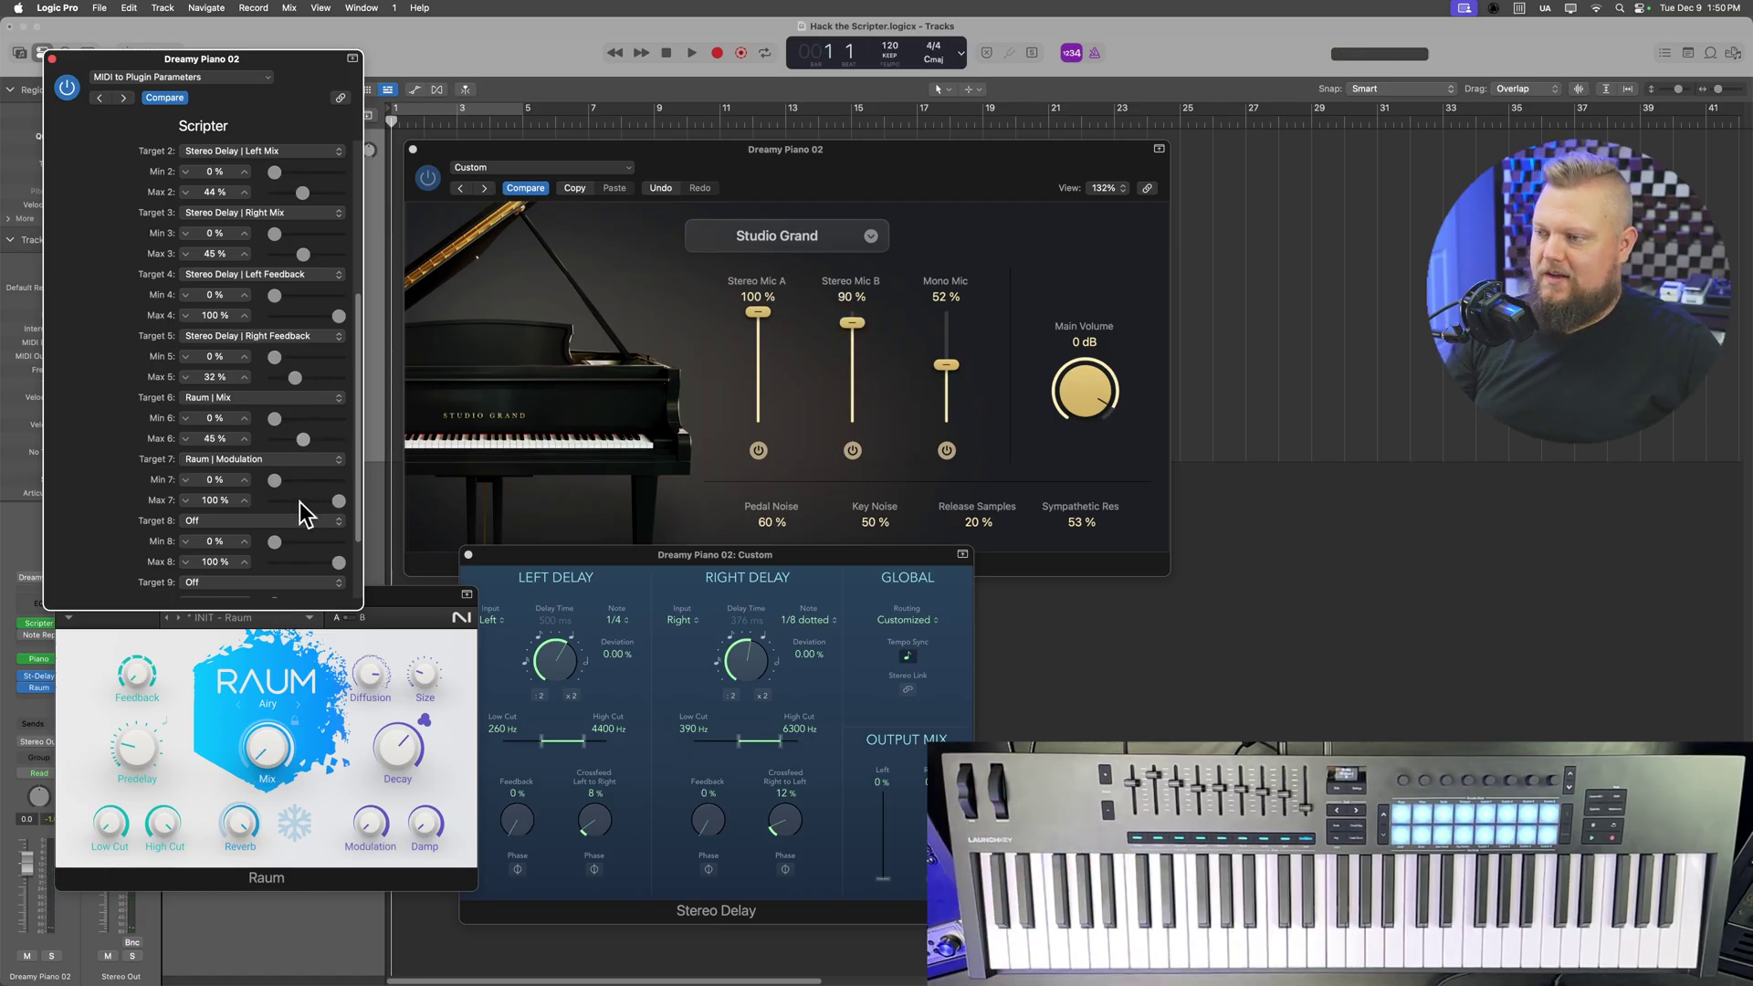
# Step: Set Raum Mix to sweep 26–57 % via Min 6/Max 6, and Max 7 to 22 %
pyautogui.click(283, 419)
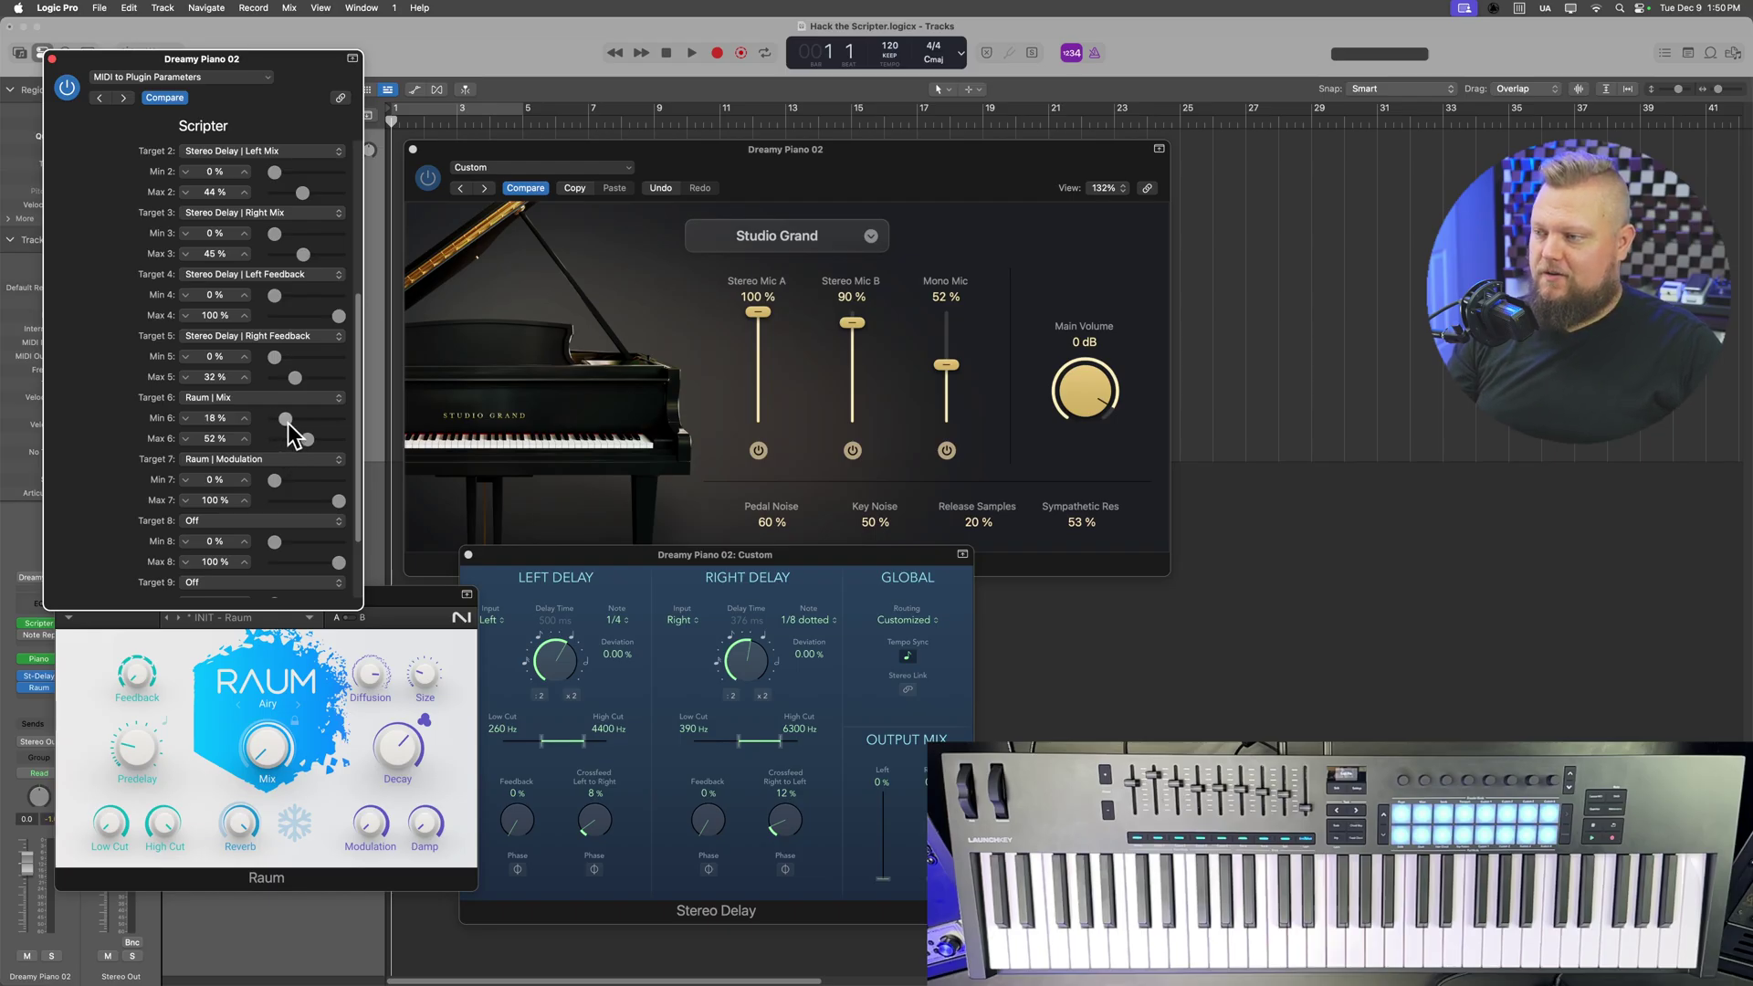
pyautogui.moveTo(287, 422)
pyautogui.mouseDown()
pyautogui.moveTo(311, 475)
pyautogui.moveTo(310, 443)
pyautogui.mouseUp()
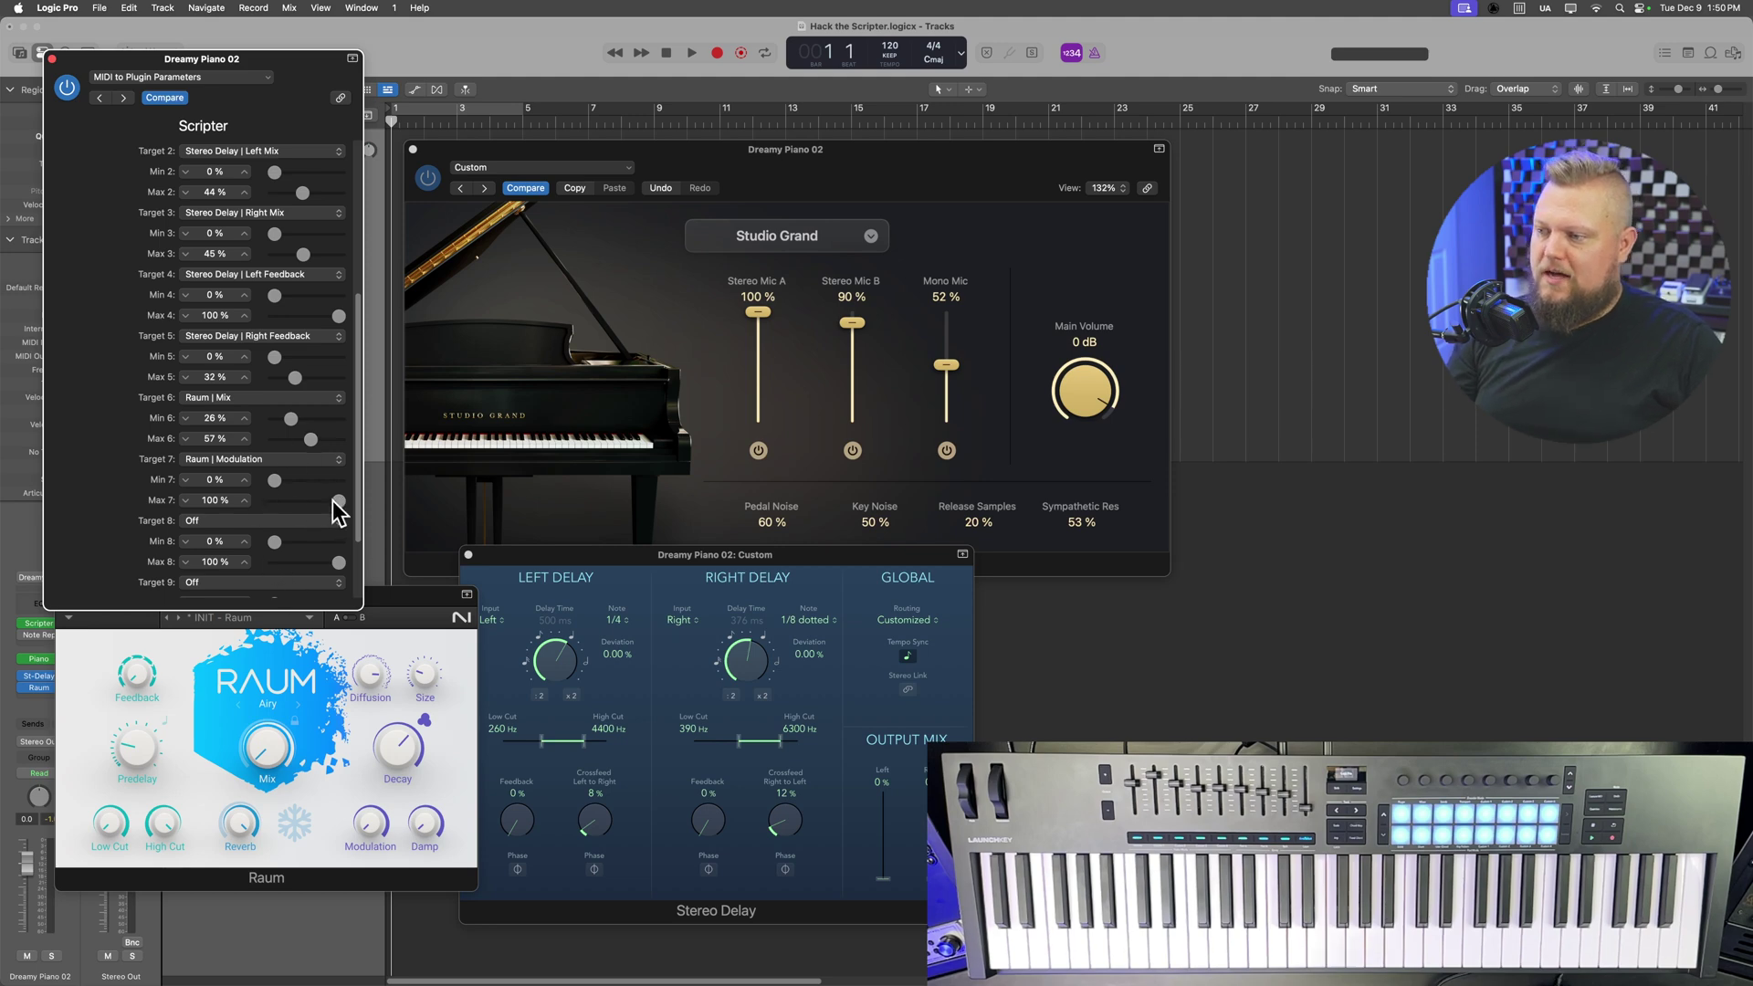
pyautogui.moveTo(333, 503); pyautogui.dragTo(297, 520)
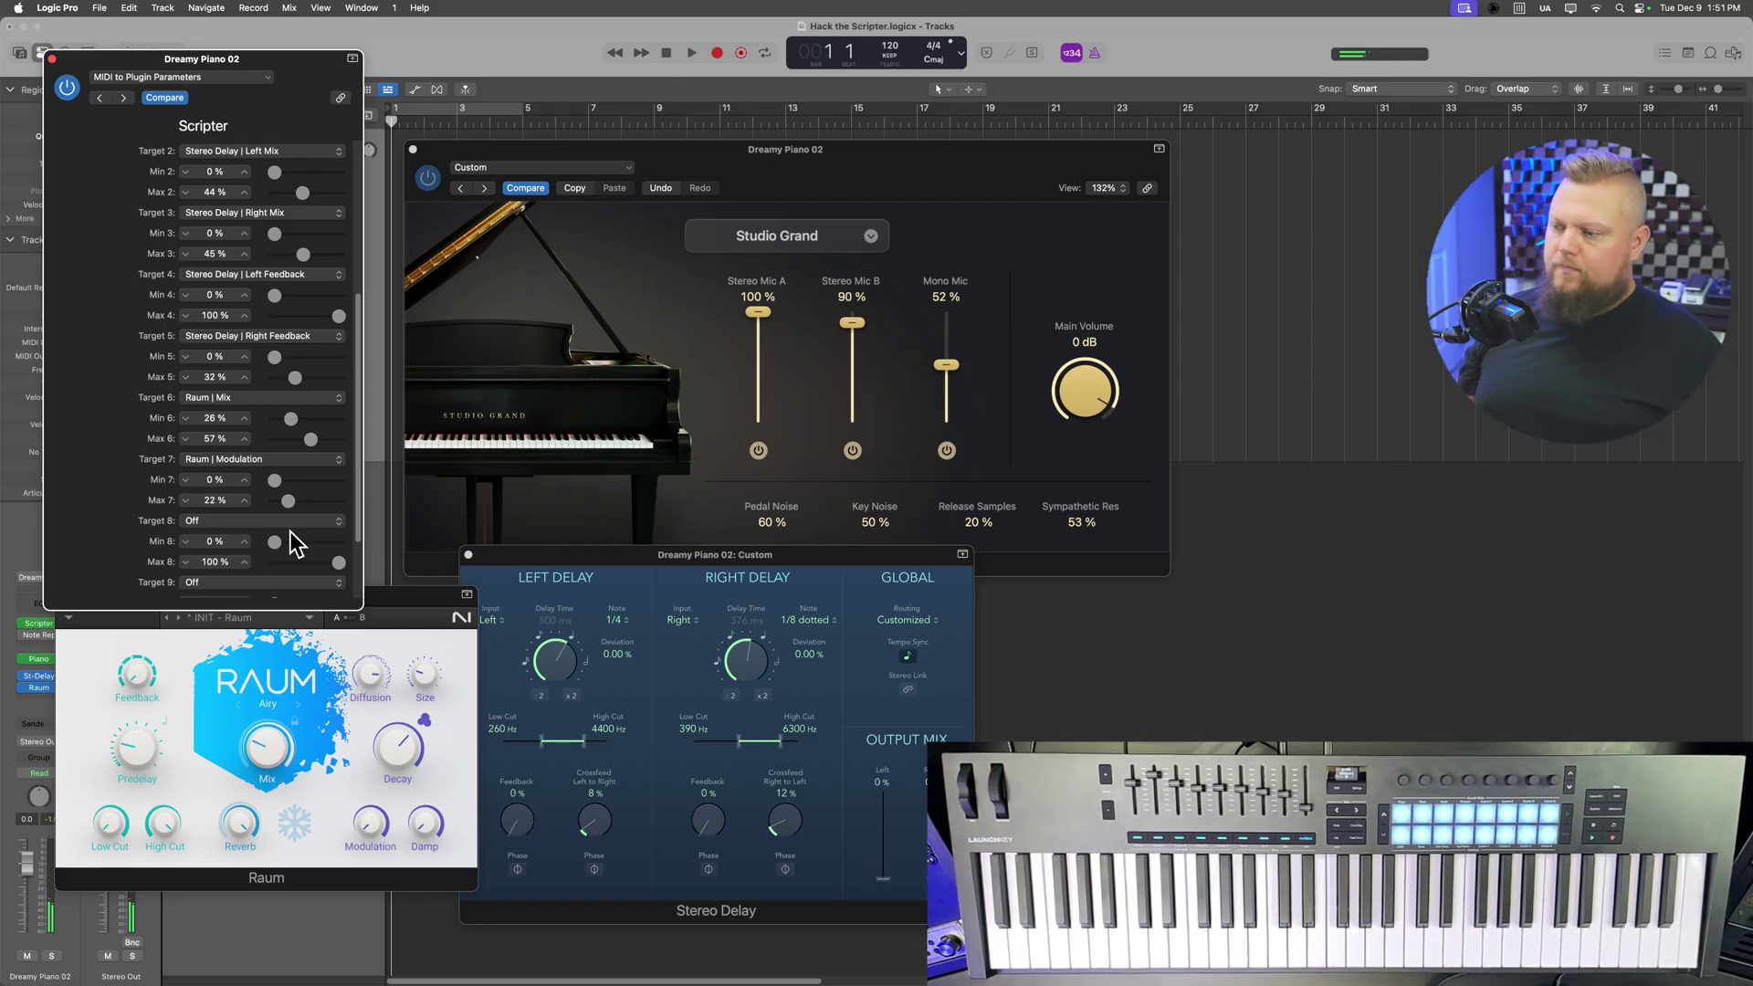
pyautogui.click(35, 637)
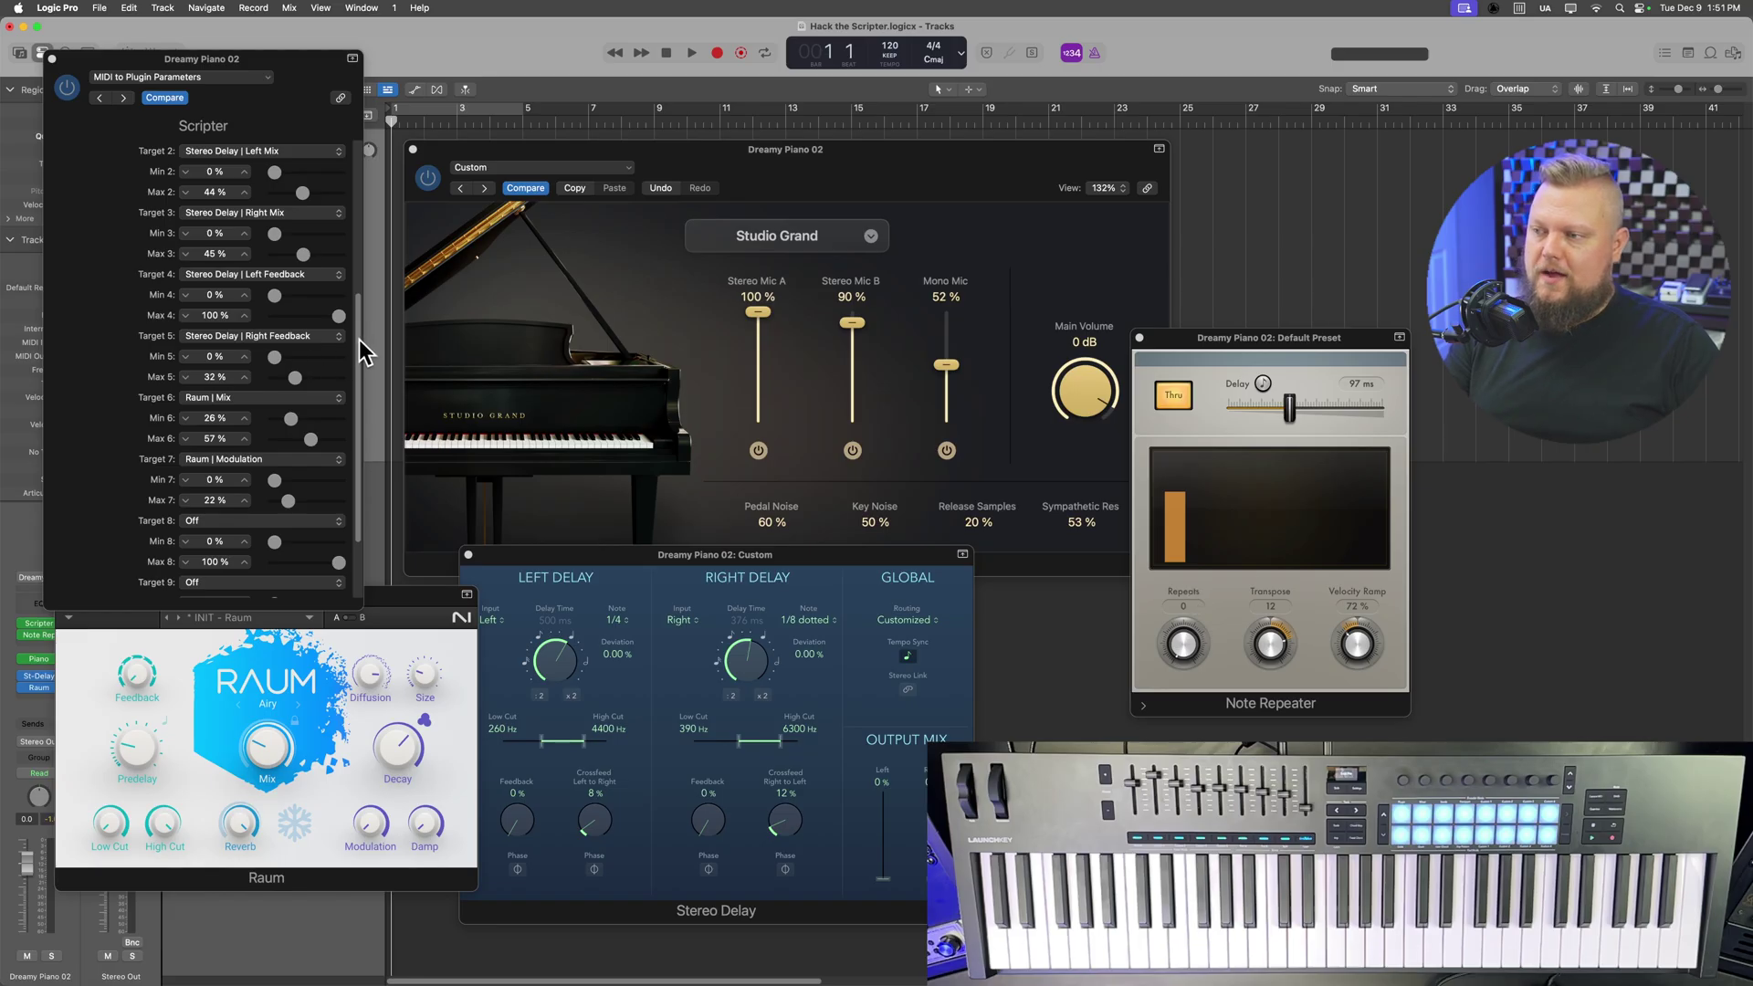
# Step: Lengthen the Note Repeater delay to 150 ms and add a few repeats
pyautogui.moveTo(359, 339); pyautogui.dragTo(358, 387)
pyautogui.moveTo(1300, 401)
pyautogui.mouseDown()
pyautogui.moveTo(1328, 413)
pyautogui.moveTo(1307, 409)
pyautogui.mouseUp()
pyautogui.moveTo(1191, 637); pyautogui.dragTo(1190, 685)
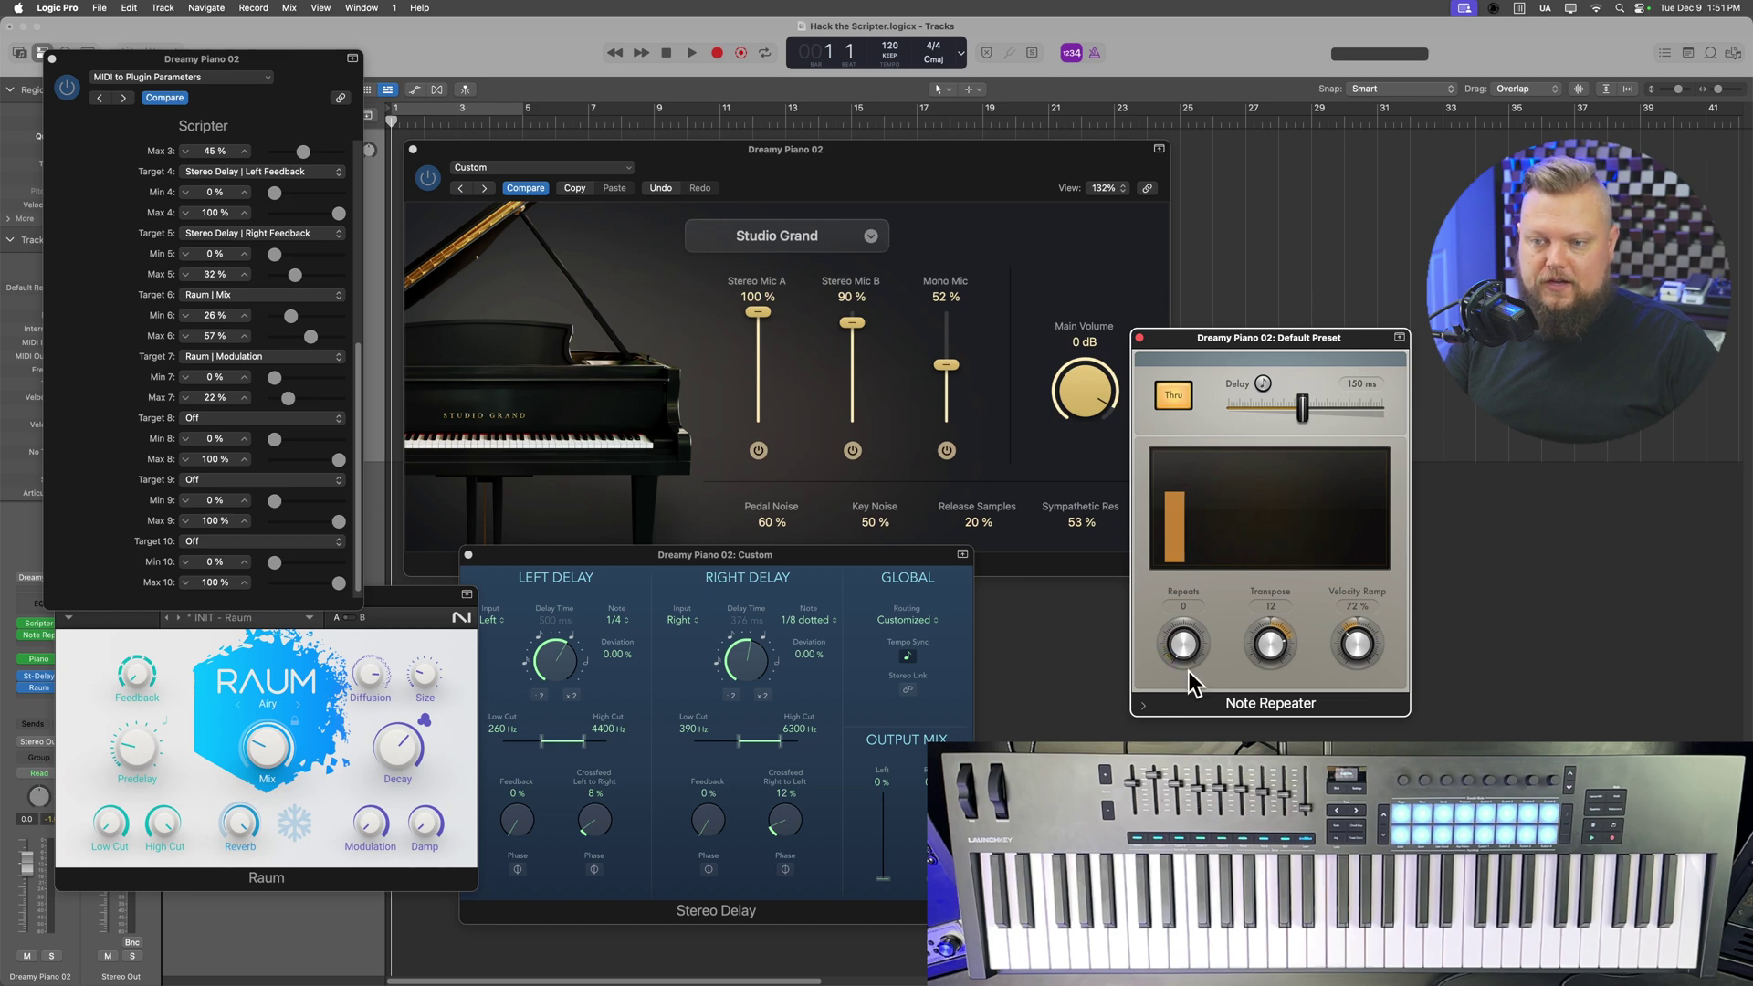
# Step: Map Scripter Targets 8 and 9 to Note Repeater's Delay and Repeats via Learn Plug-in Parameter
pyautogui.click(248, 418)
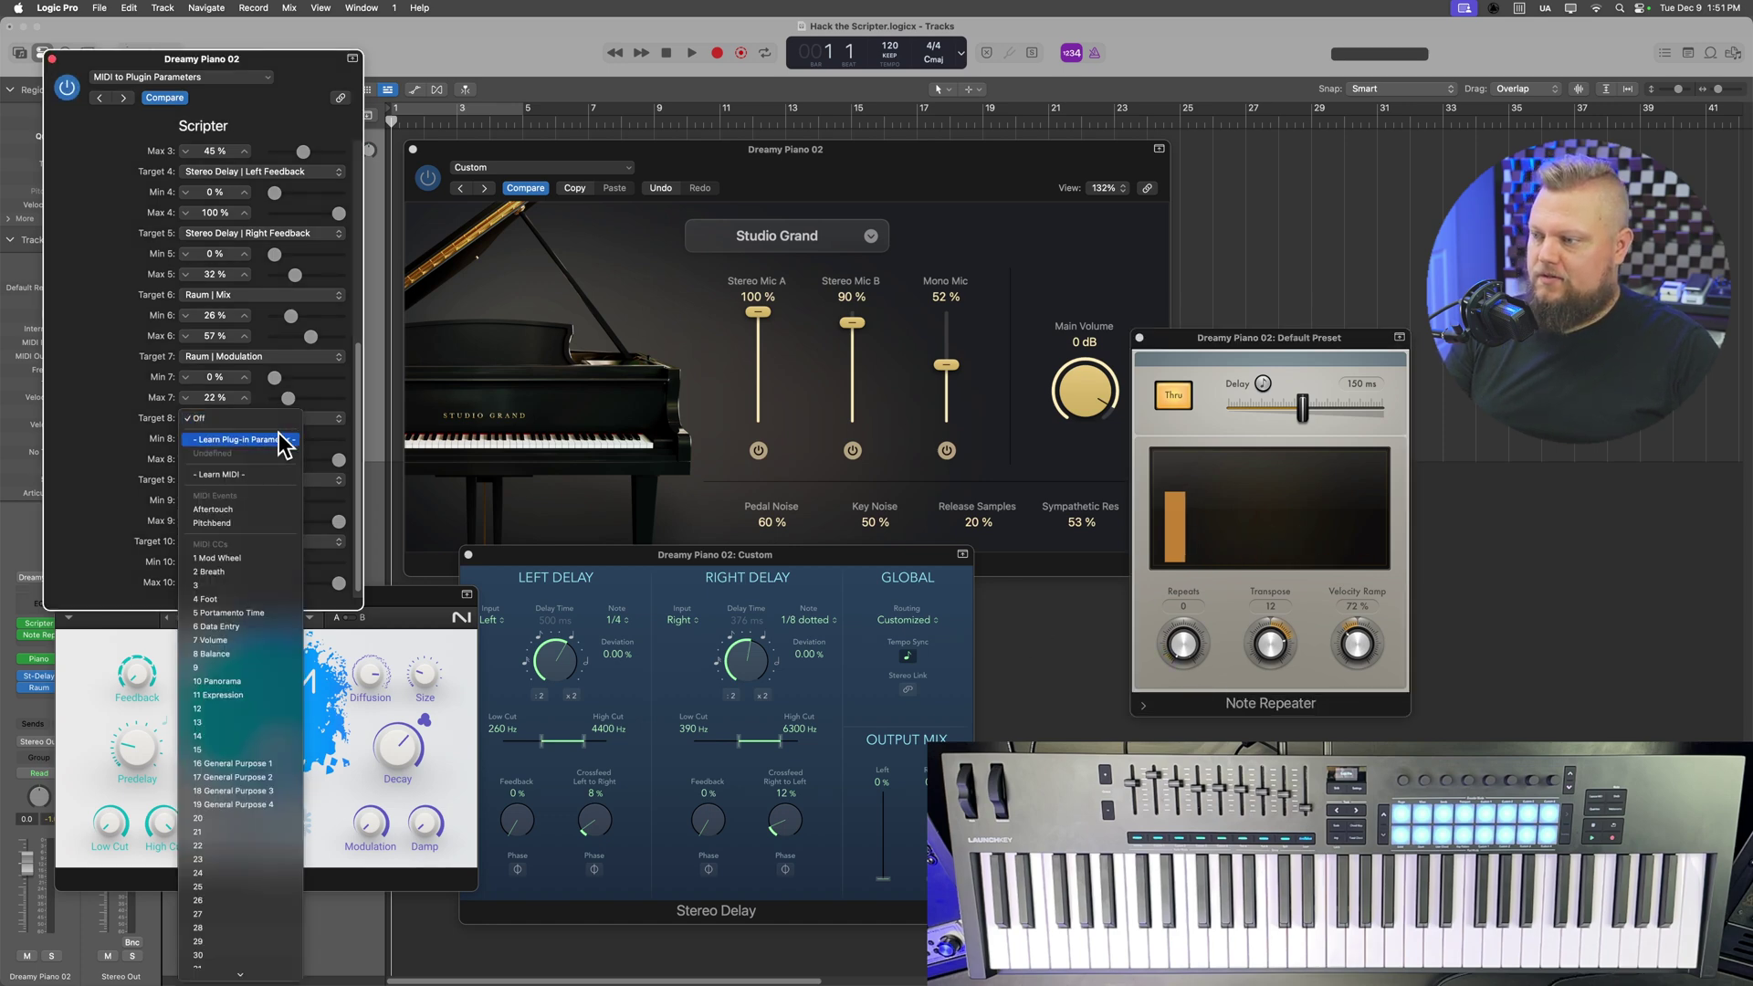
pyautogui.click(264, 440)
pyautogui.click(1301, 406)
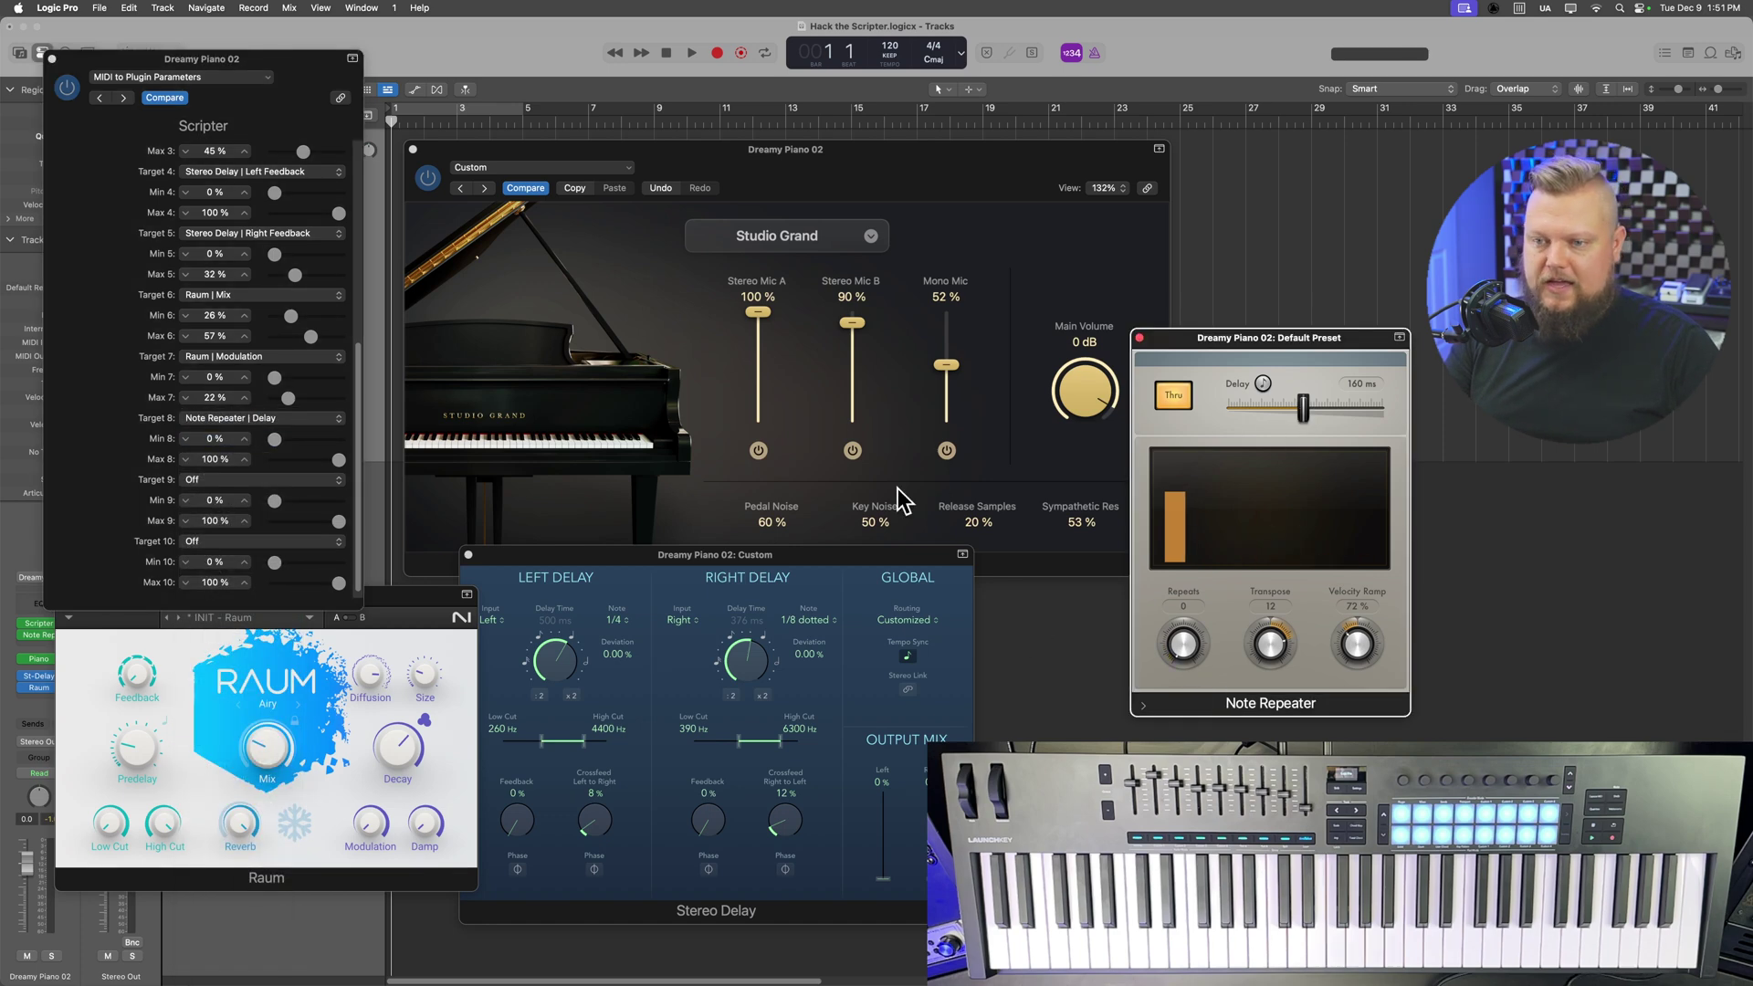
pyautogui.click(285, 479)
pyautogui.click(281, 501)
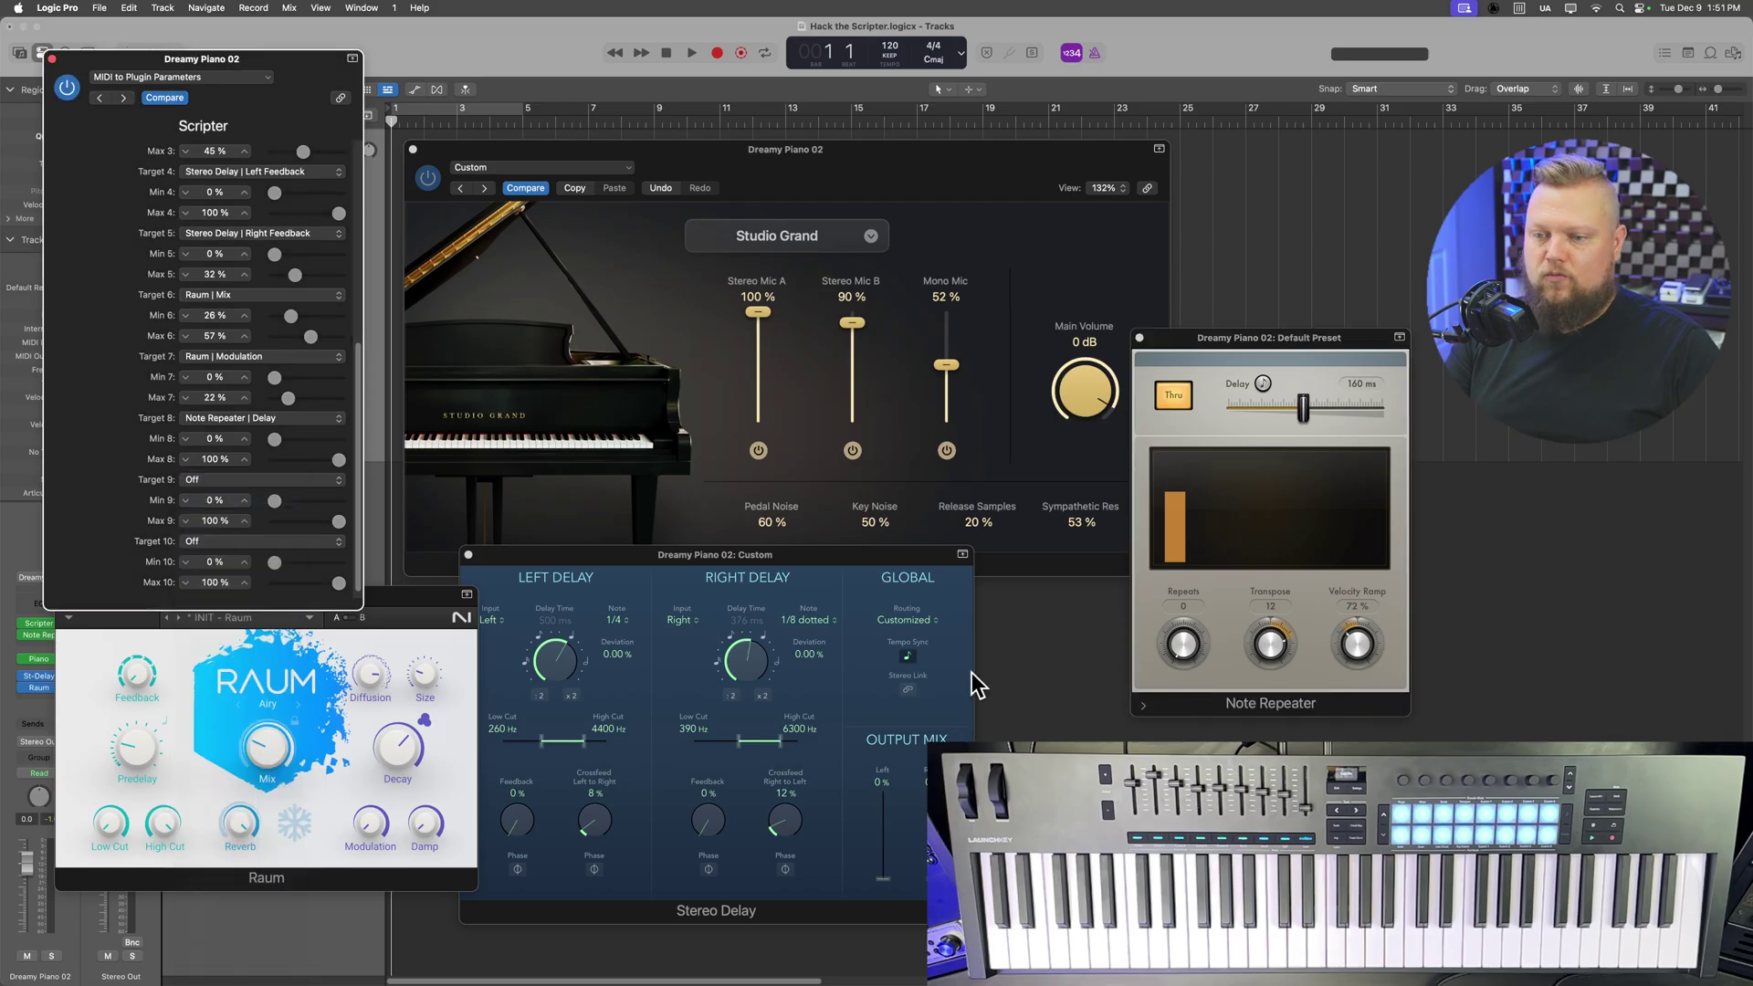
pyautogui.click(1185, 645)
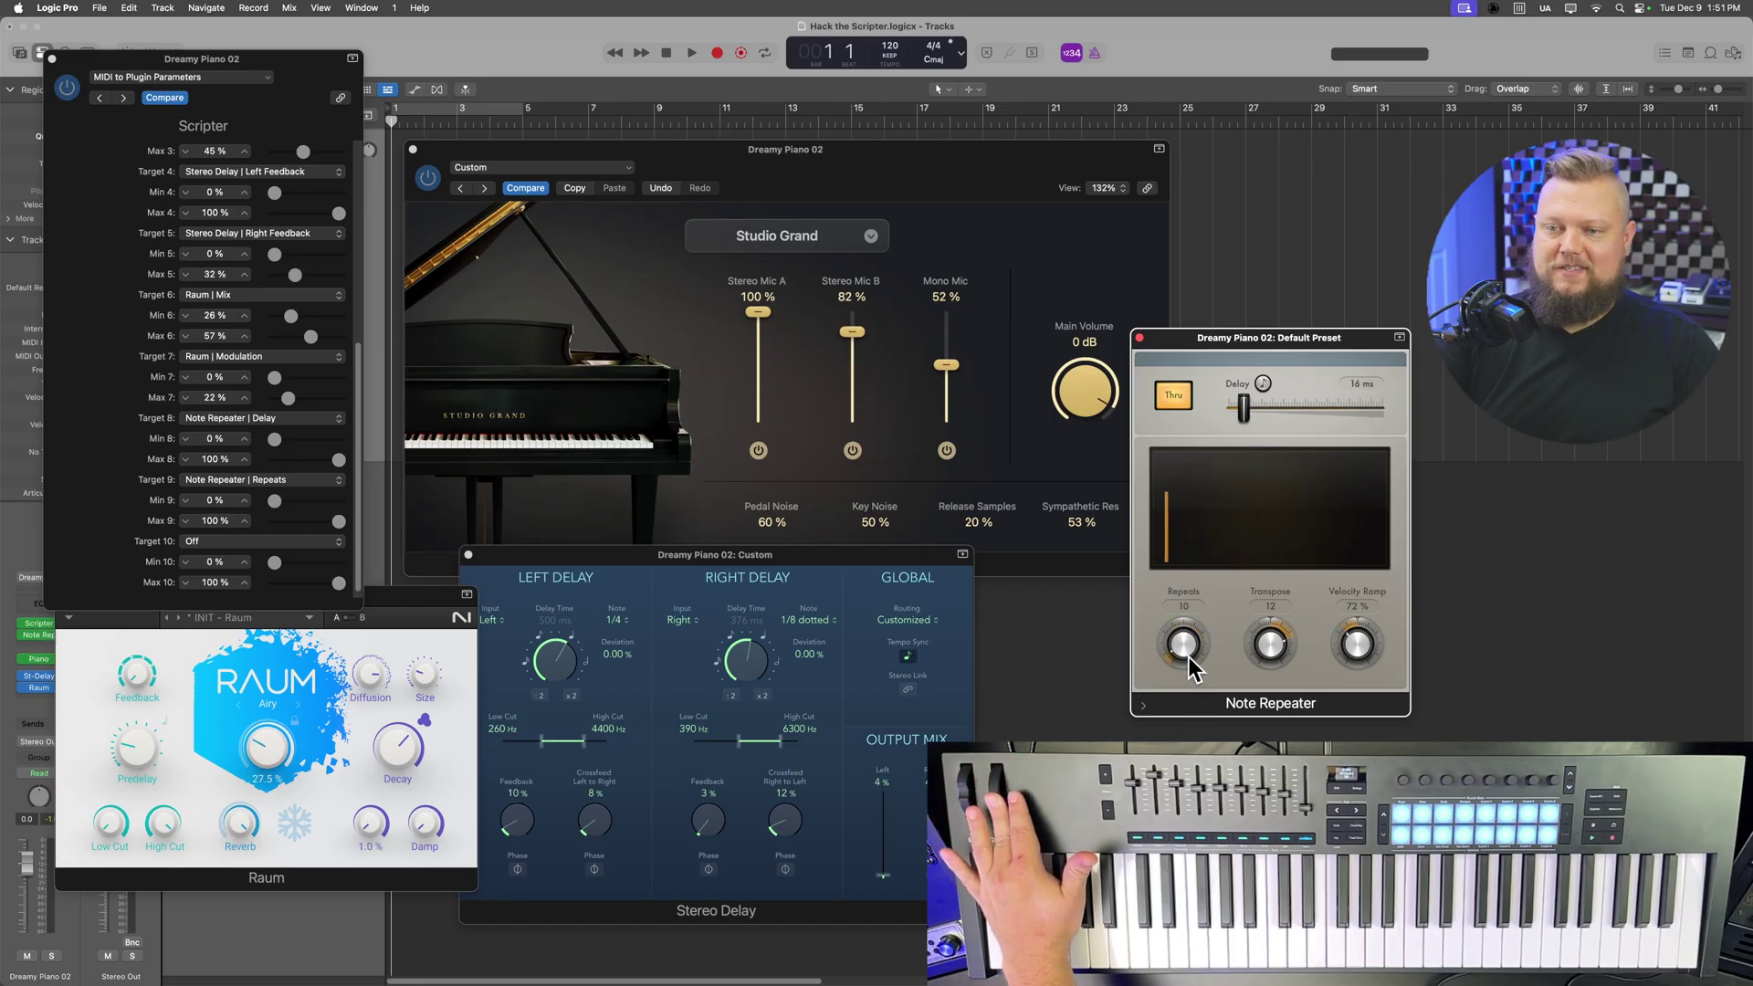
# Step: Limit Note Repeater Delay (Target 8) to 39–62% and Repeats (Target 9) to 0–4%
pyautogui.moveTo(274, 438); pyautogui.dragTo(317, 462)
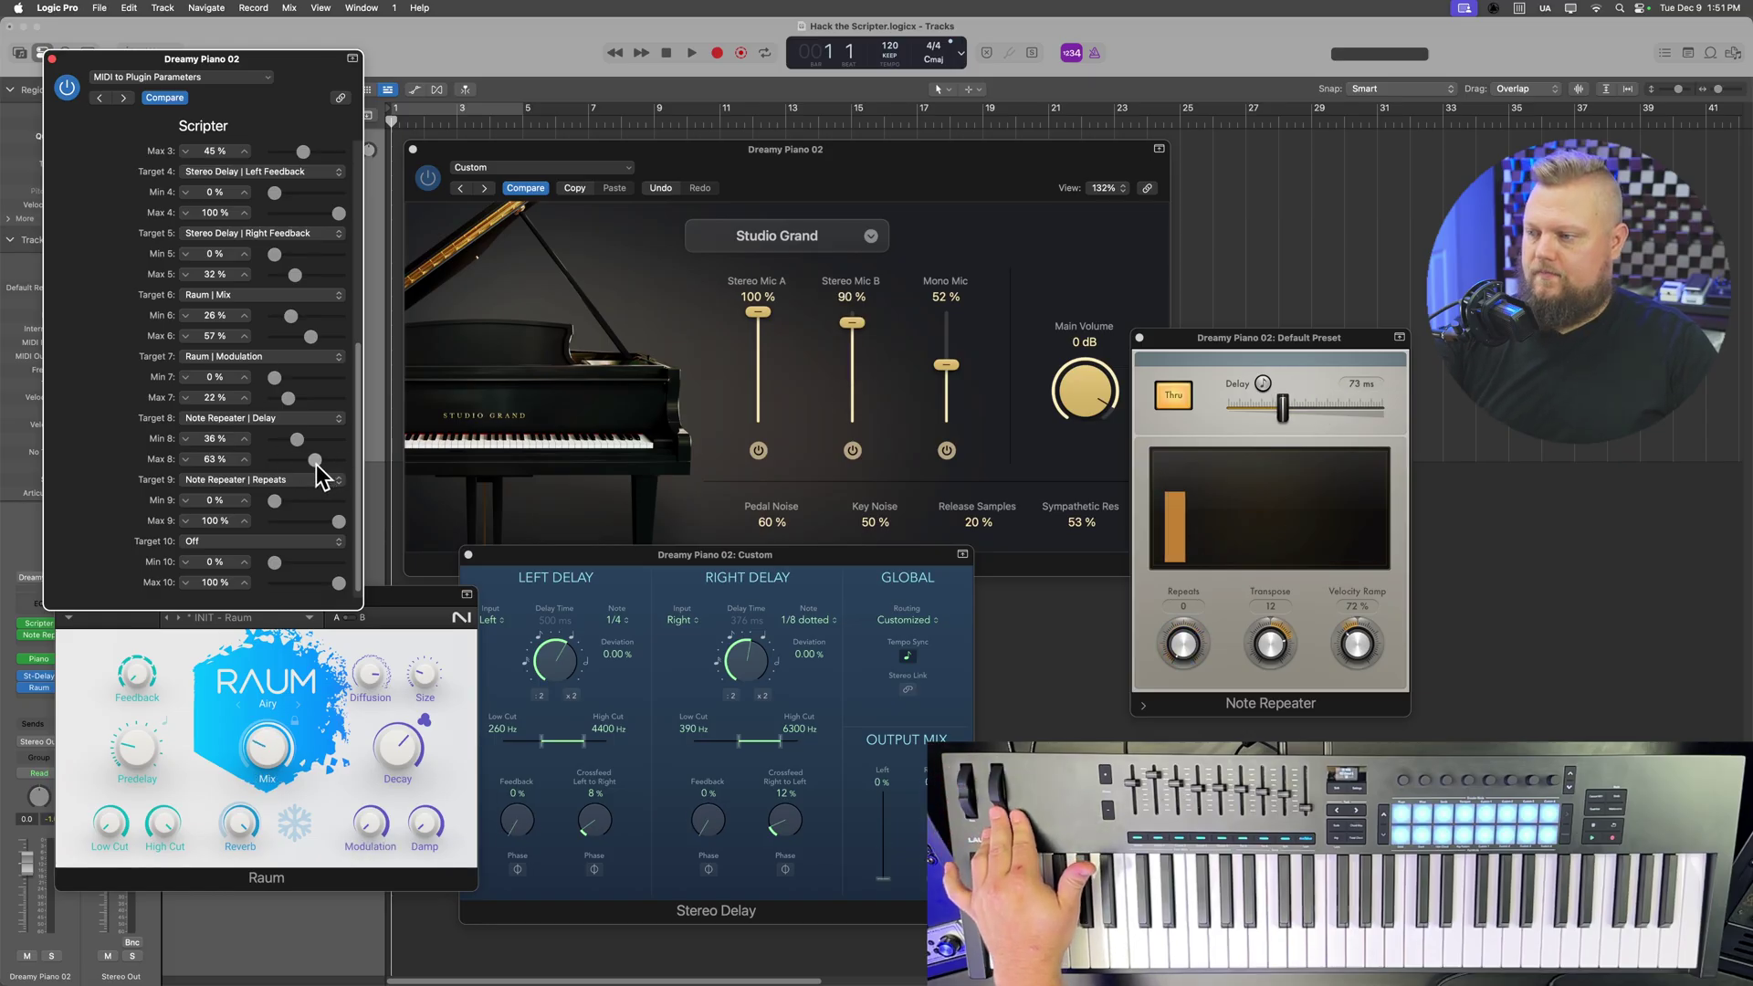
pyautogui.moveTo(320, 475); pyautogui.dragTo(314, 448)
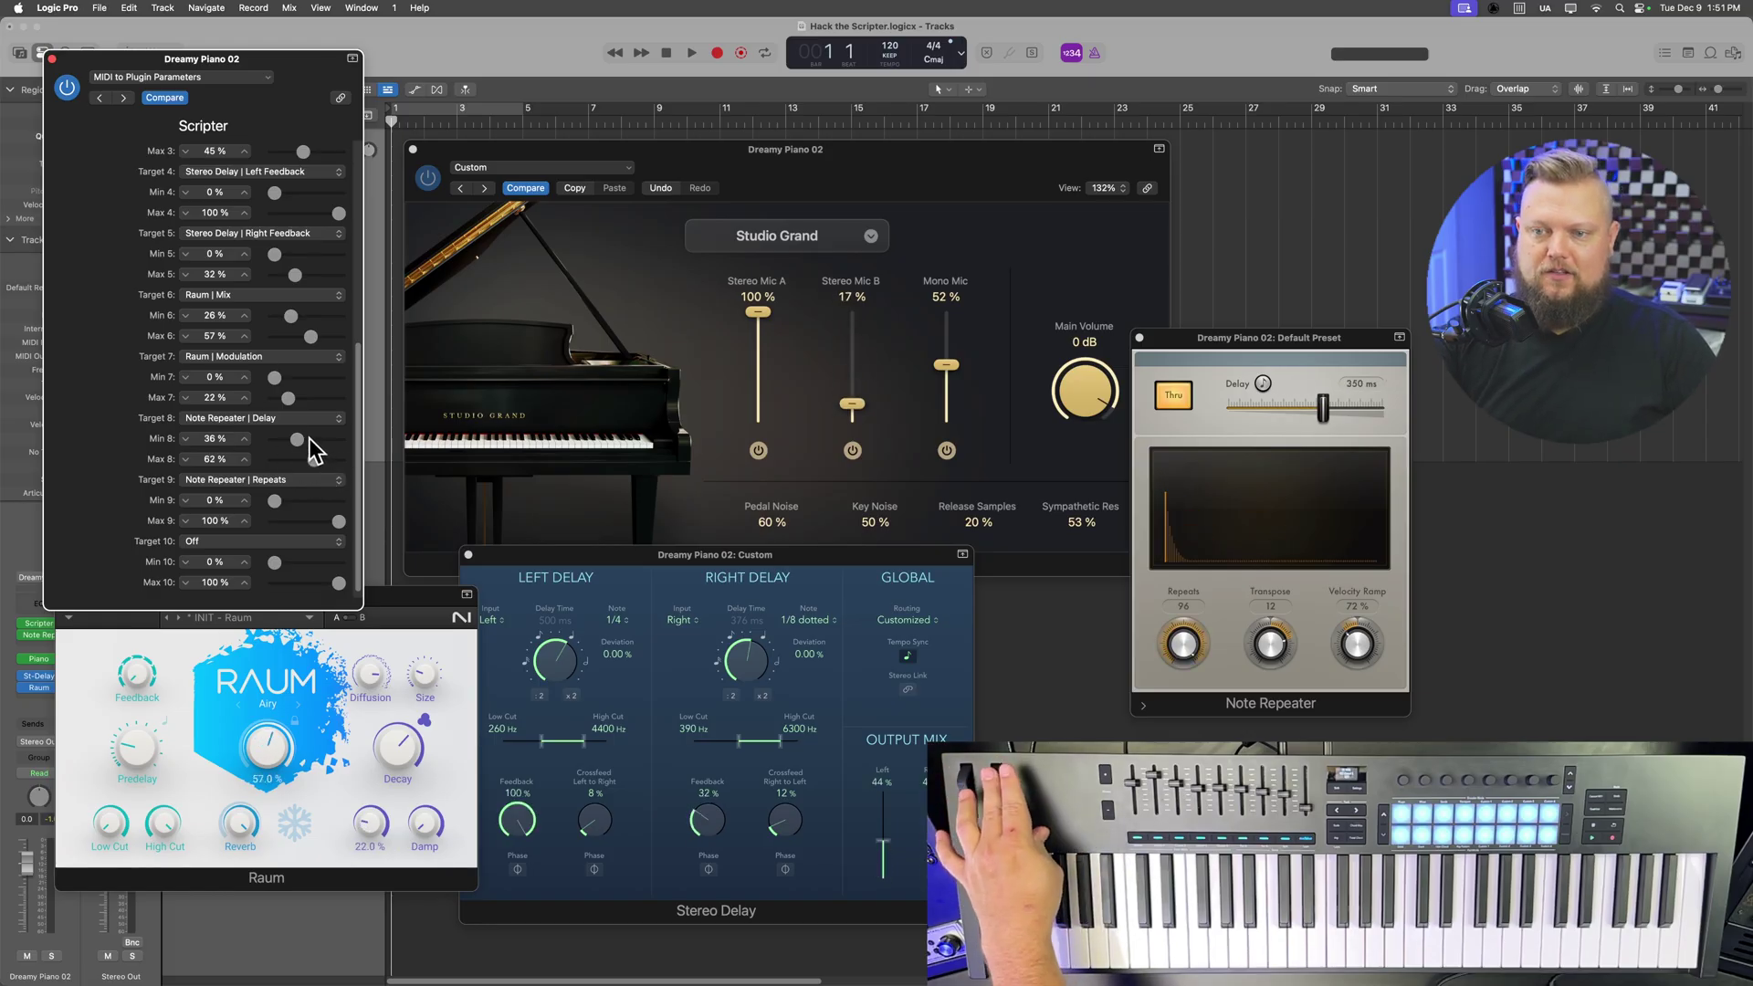
pyautogui.moveTo(304, 436); pyautogui.dragTo(300, 444)
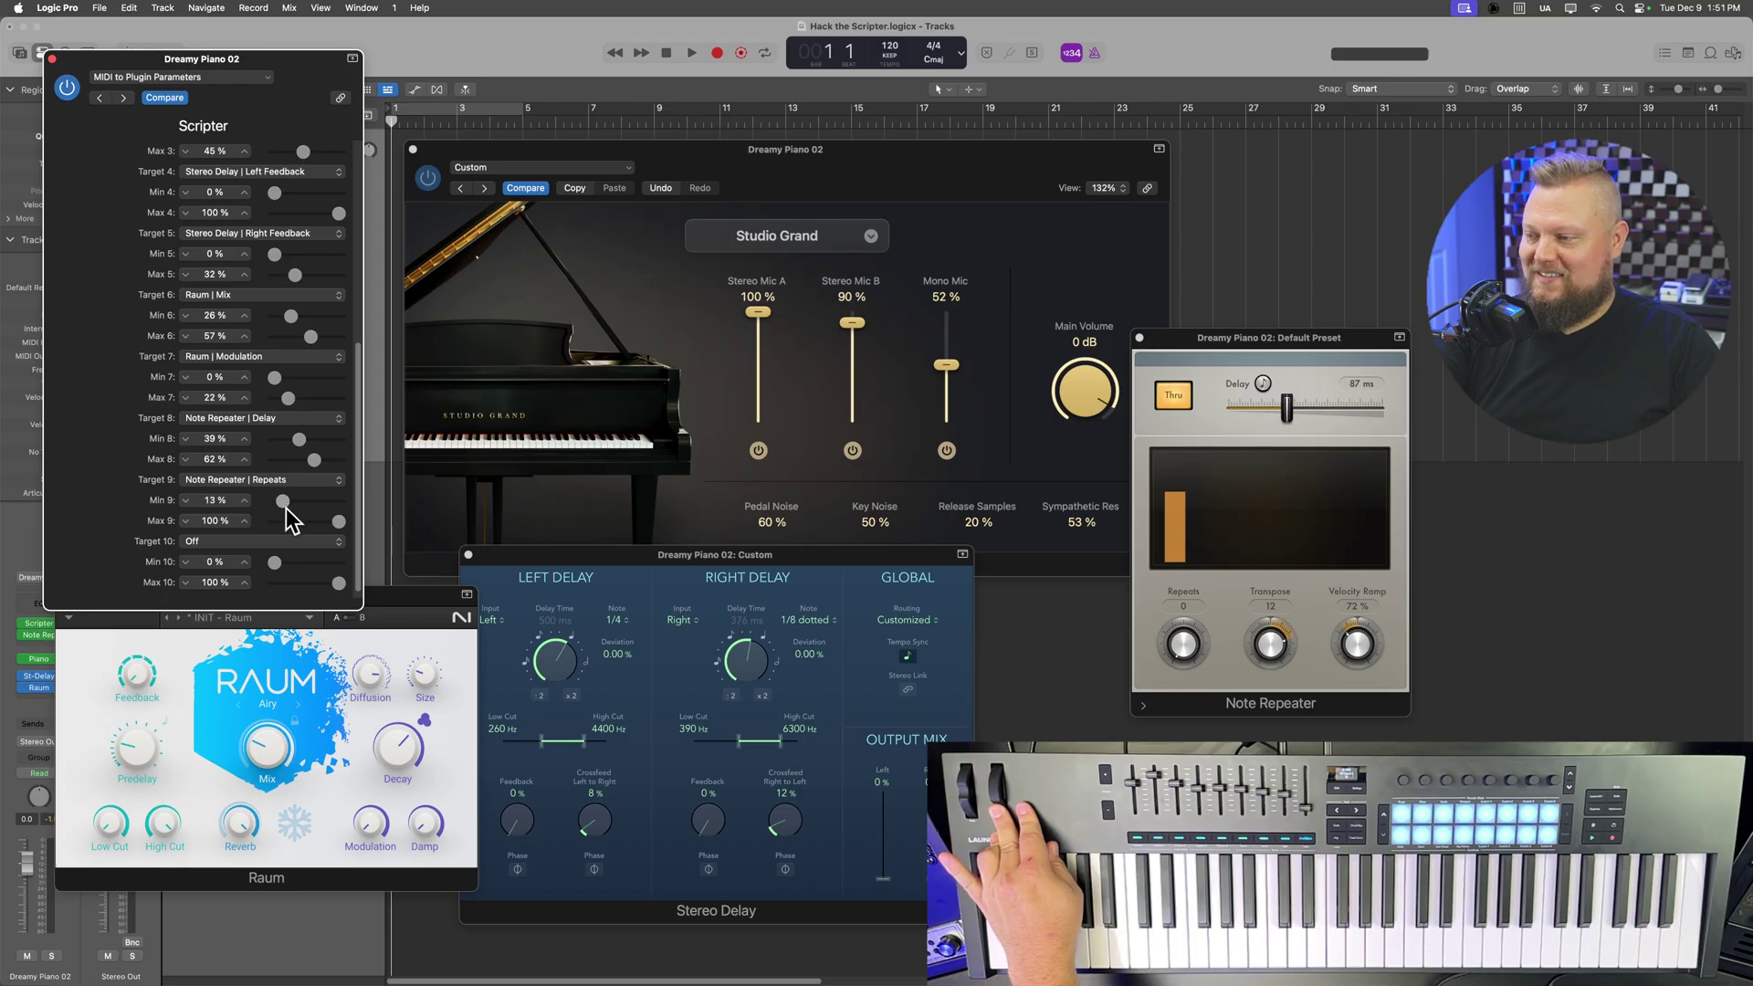
pyautogui.moveTo(315, 517); pyautogui.dragTo(333, 522)
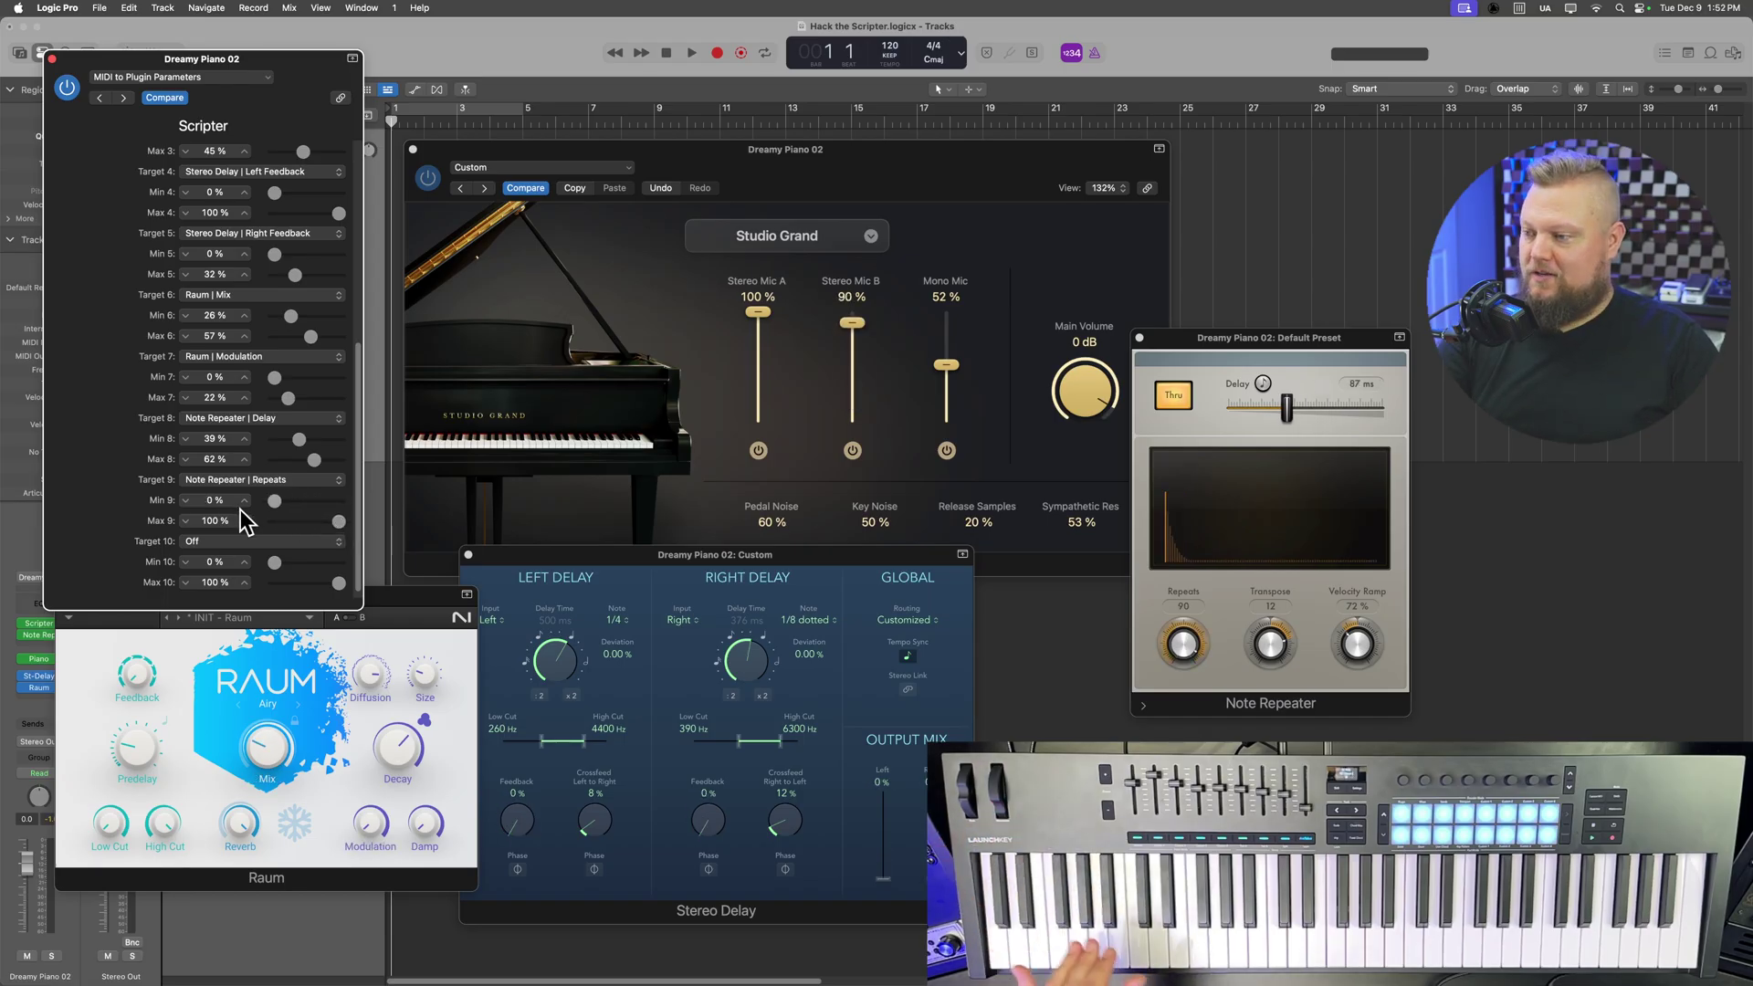
pyautogui.moveTo(337, 520); pyautogui.dragTo(282, 520)
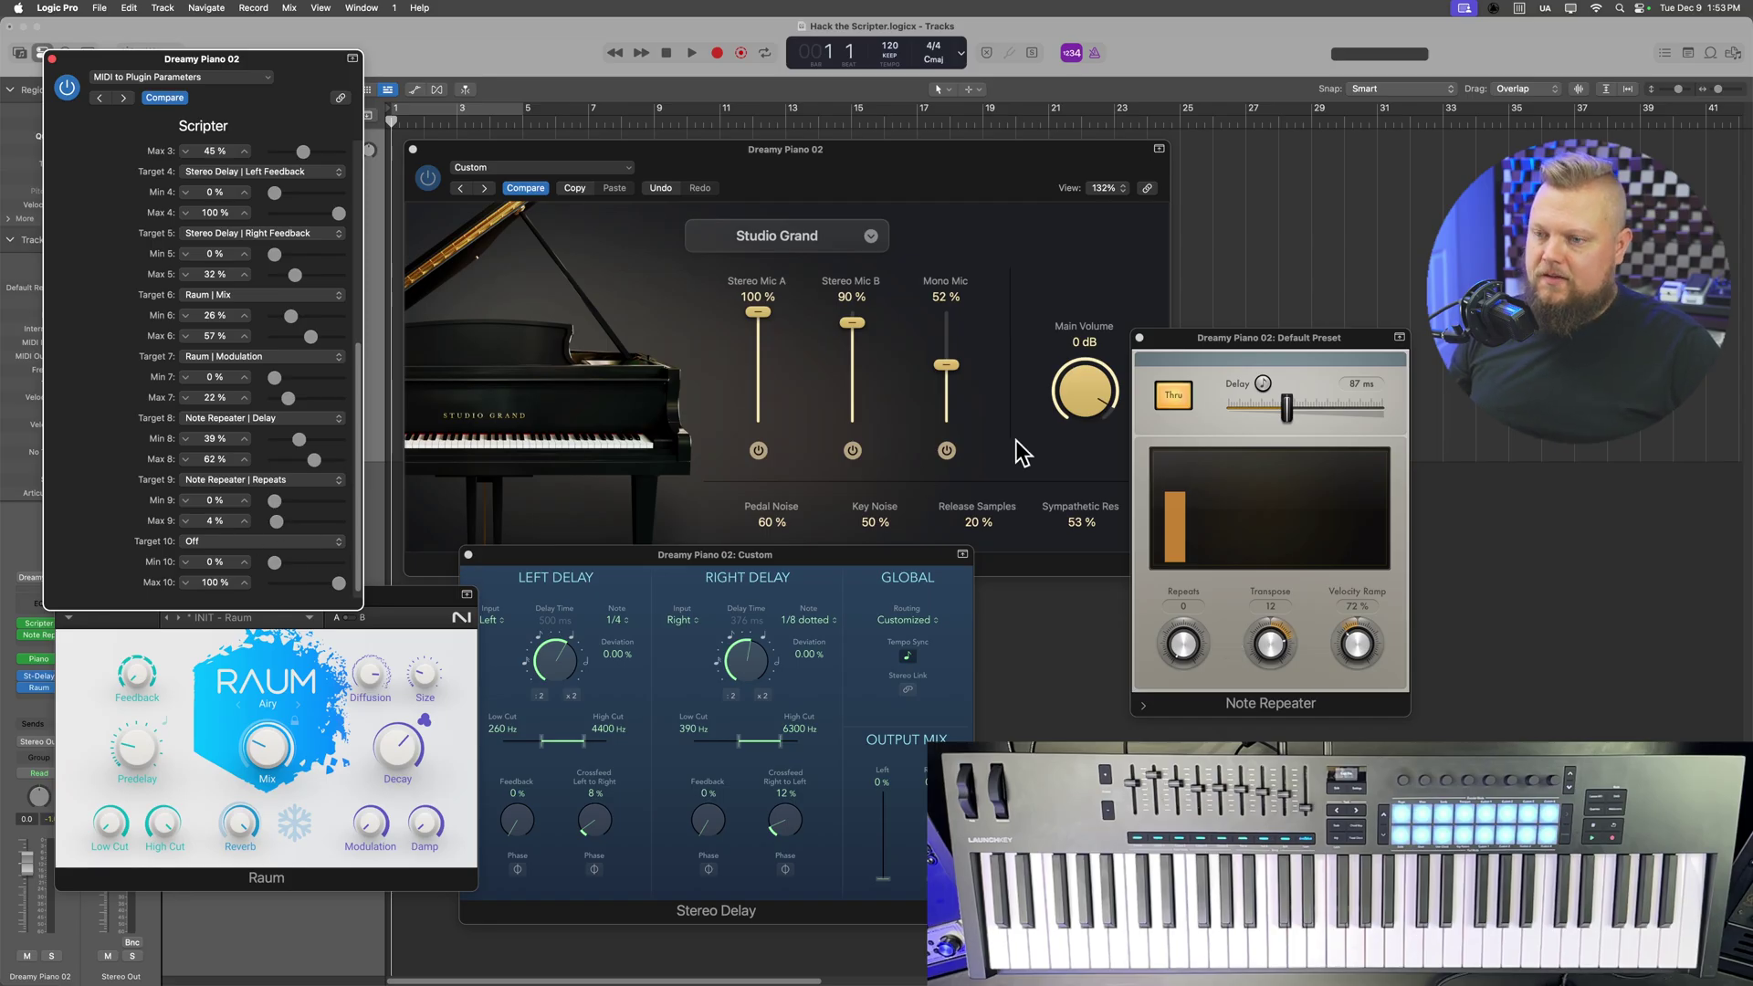
# Step: Bring the Studio Piano window in front of the Stereo Delay and Note Repeater windows
pyautogui.click(1046, 292)
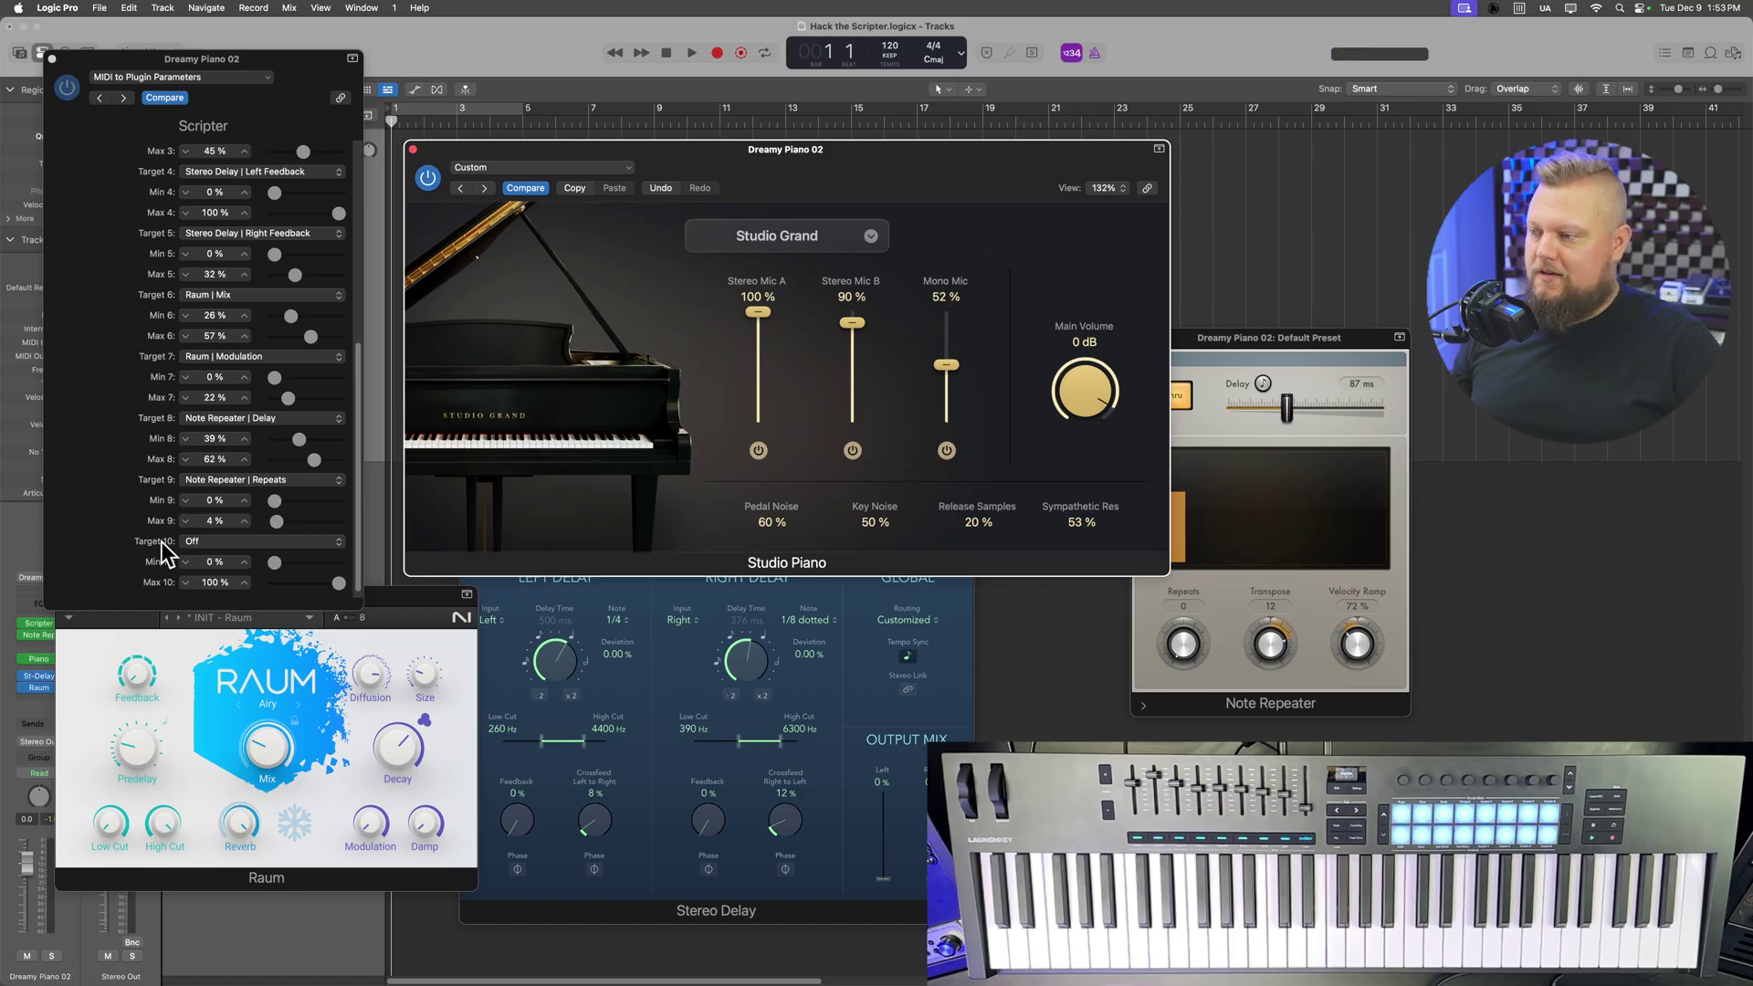
# Step: Assign Studio Piano Main Volume to Target 10 with Min 10 at 91% and Max 10 at 97%
pyautogui.click(226, 541)
pyautogui.click(248, 565)
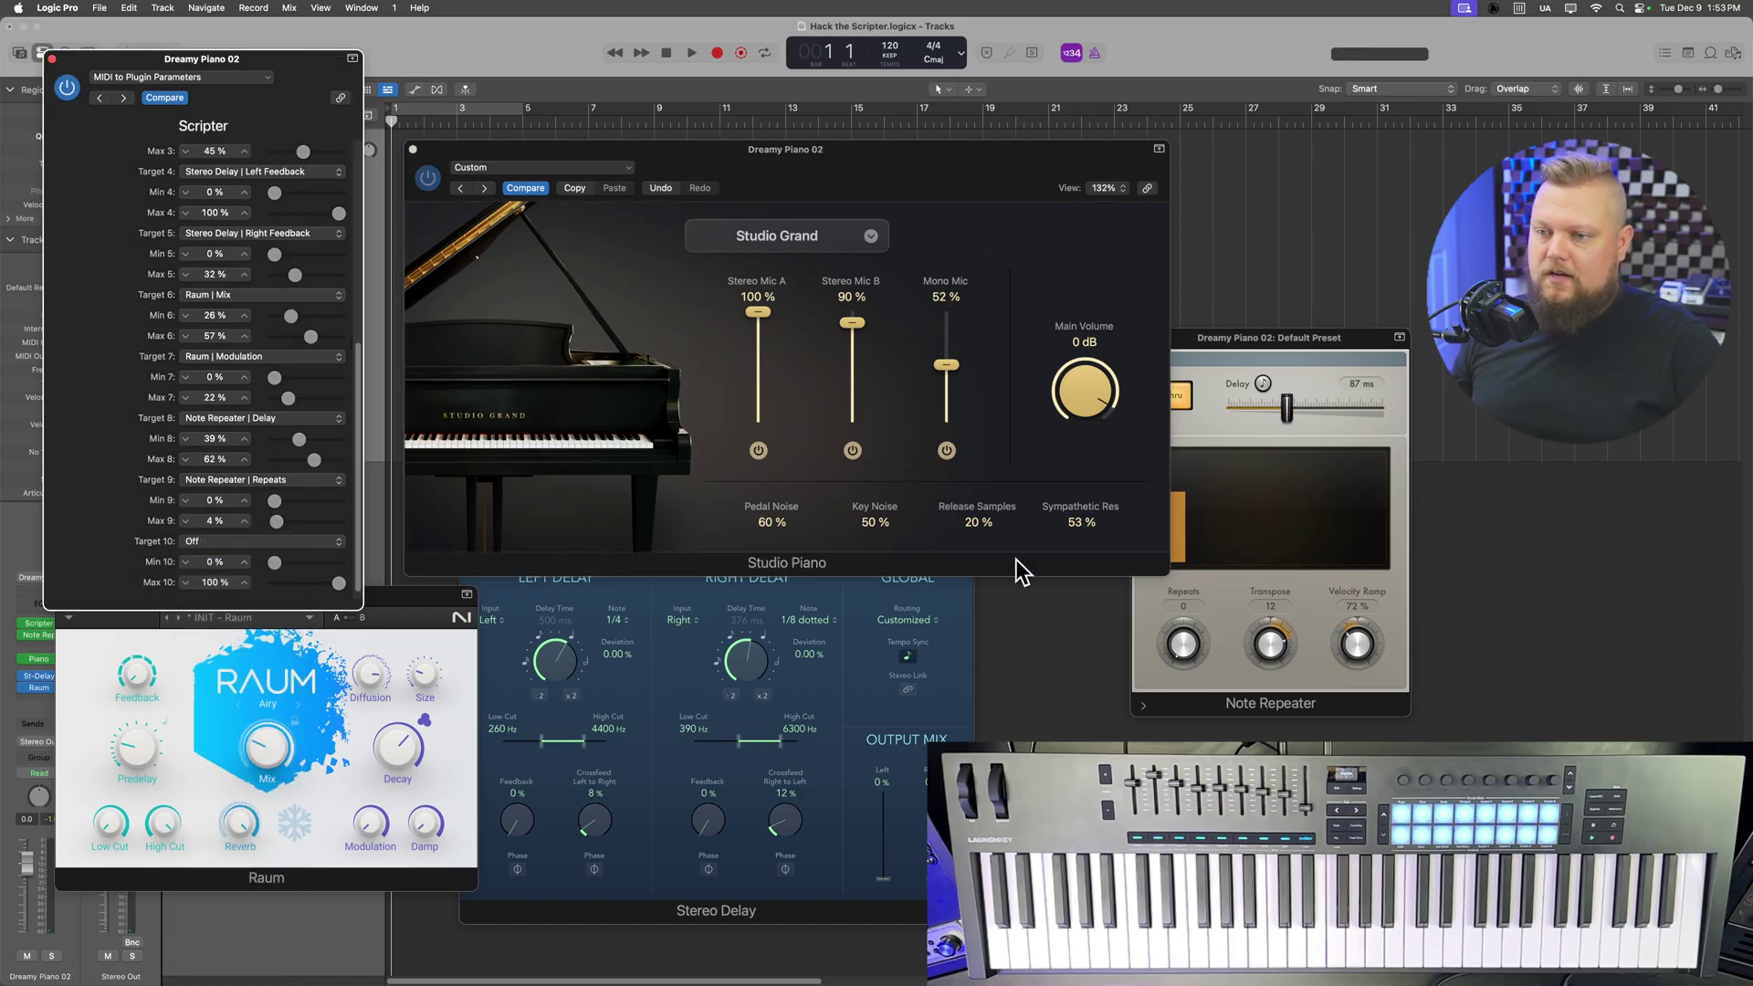
pyautogui.click(1085, 410)
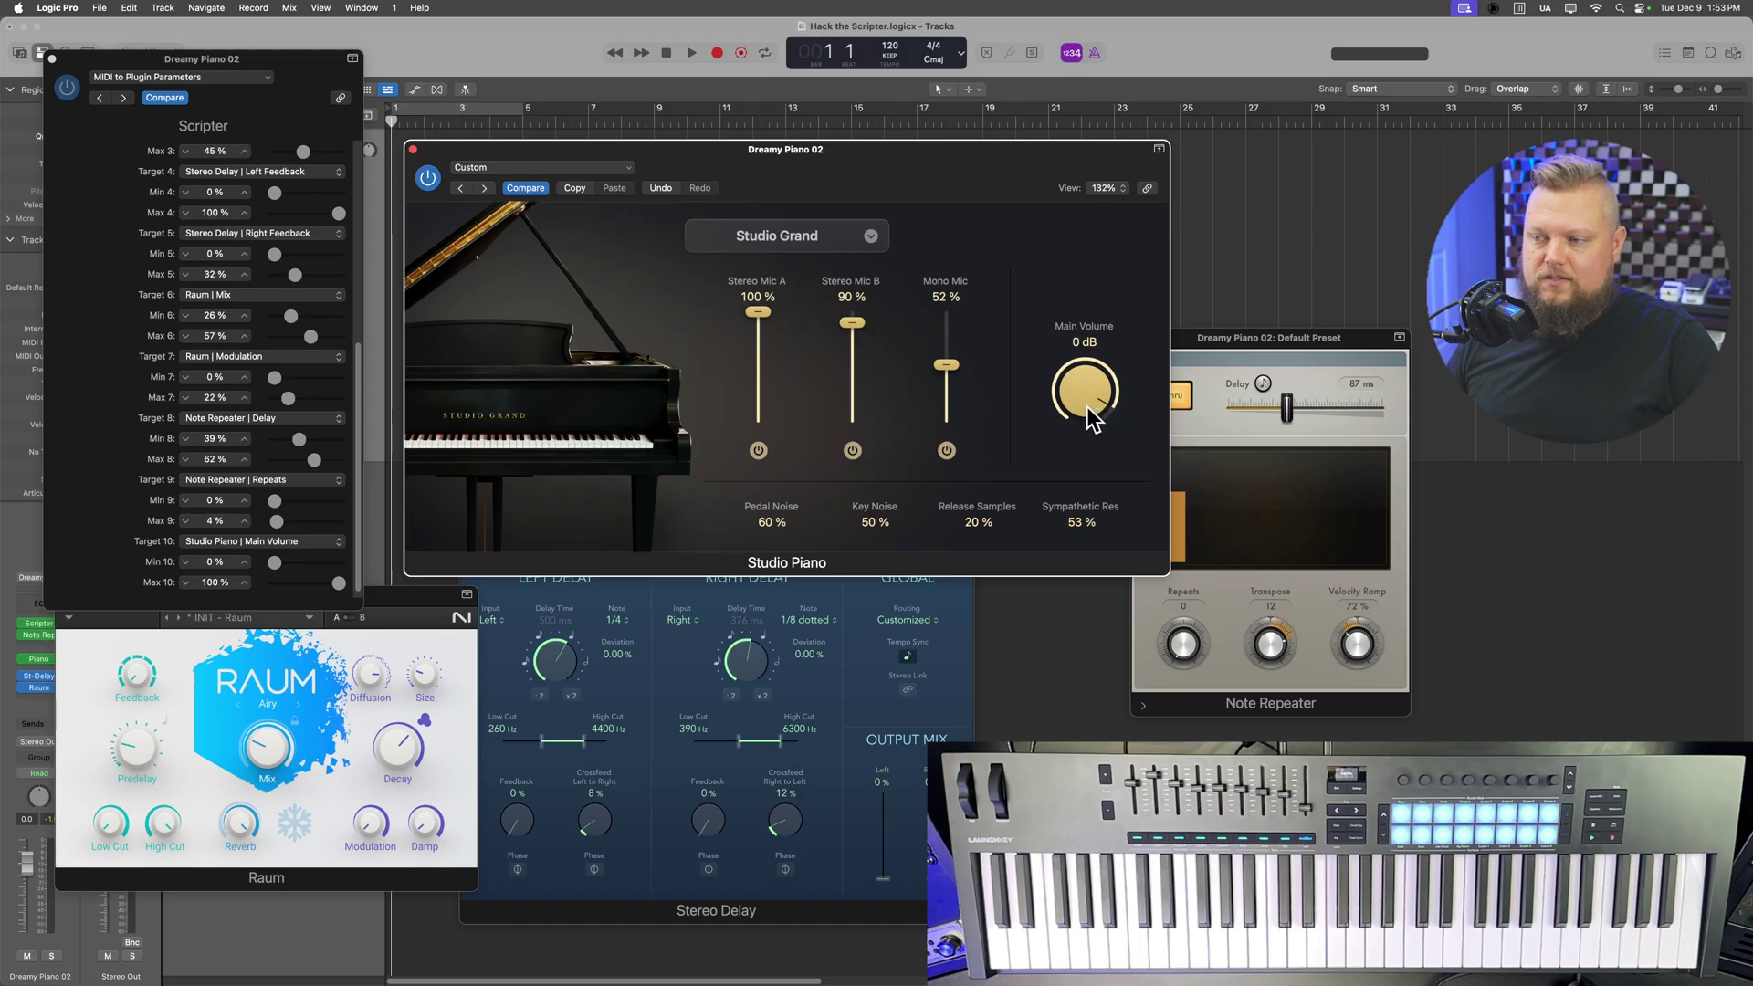
pyautogui.moveTo(272, 566); pyautogui.dragTo(336, 591)
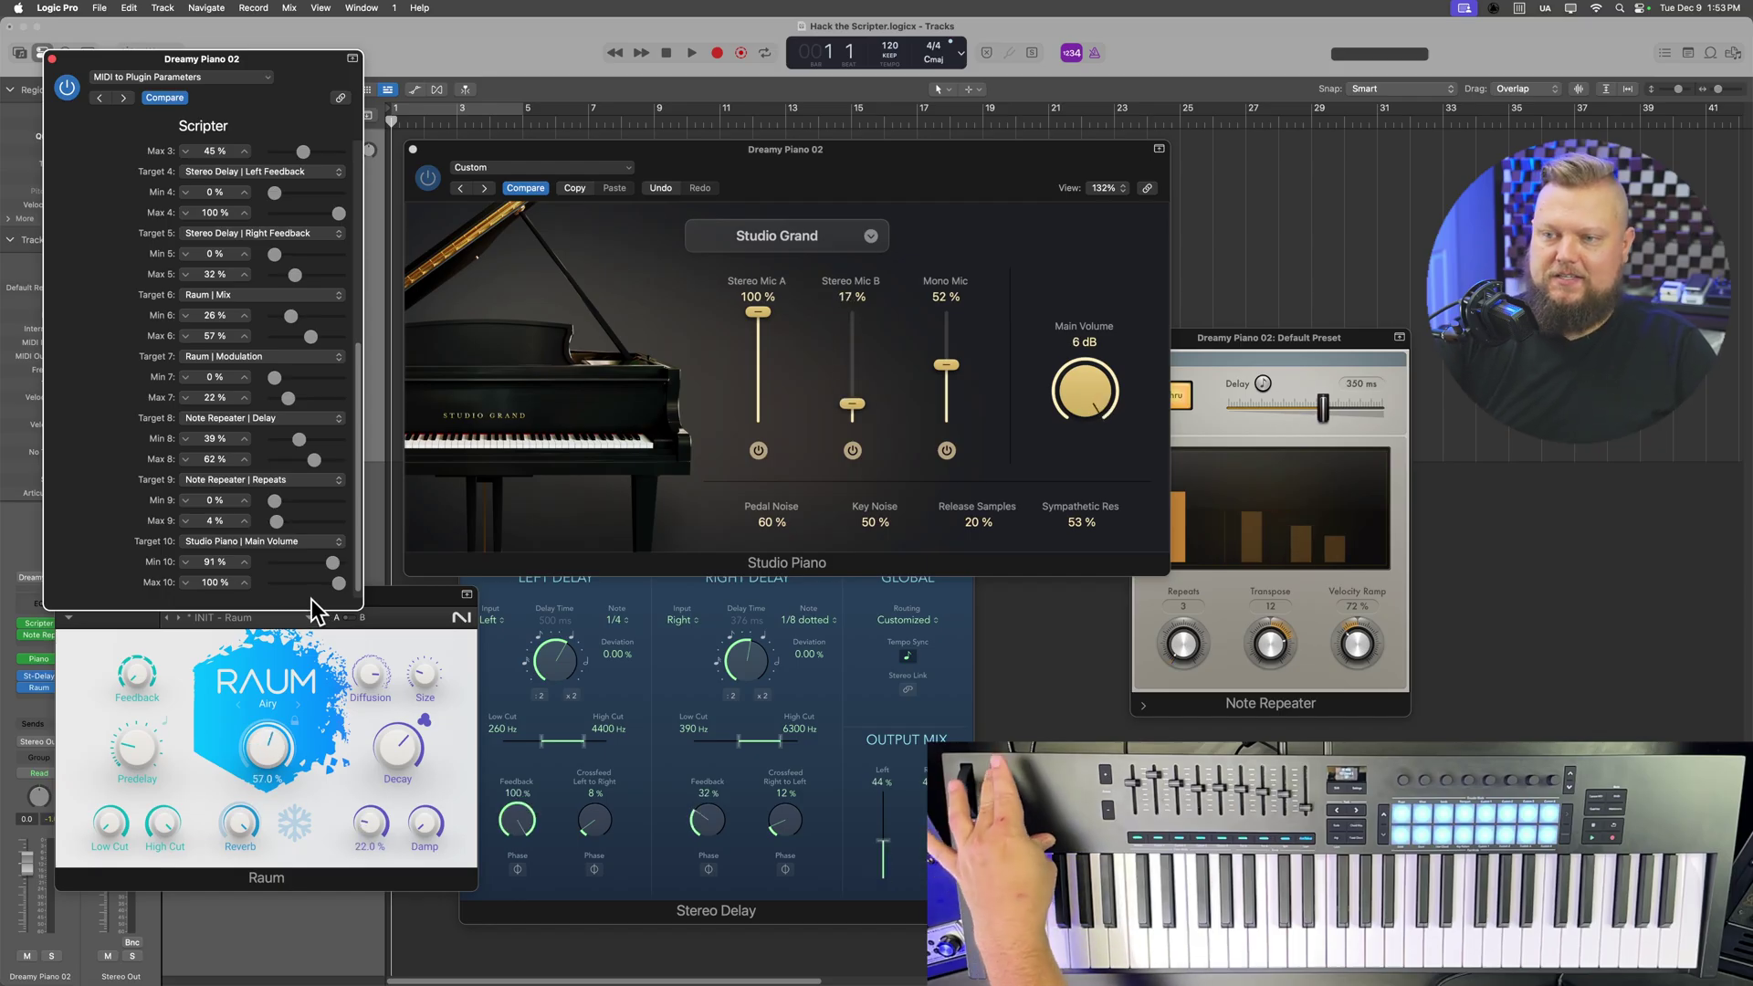
pyautogui.click(340, 582)
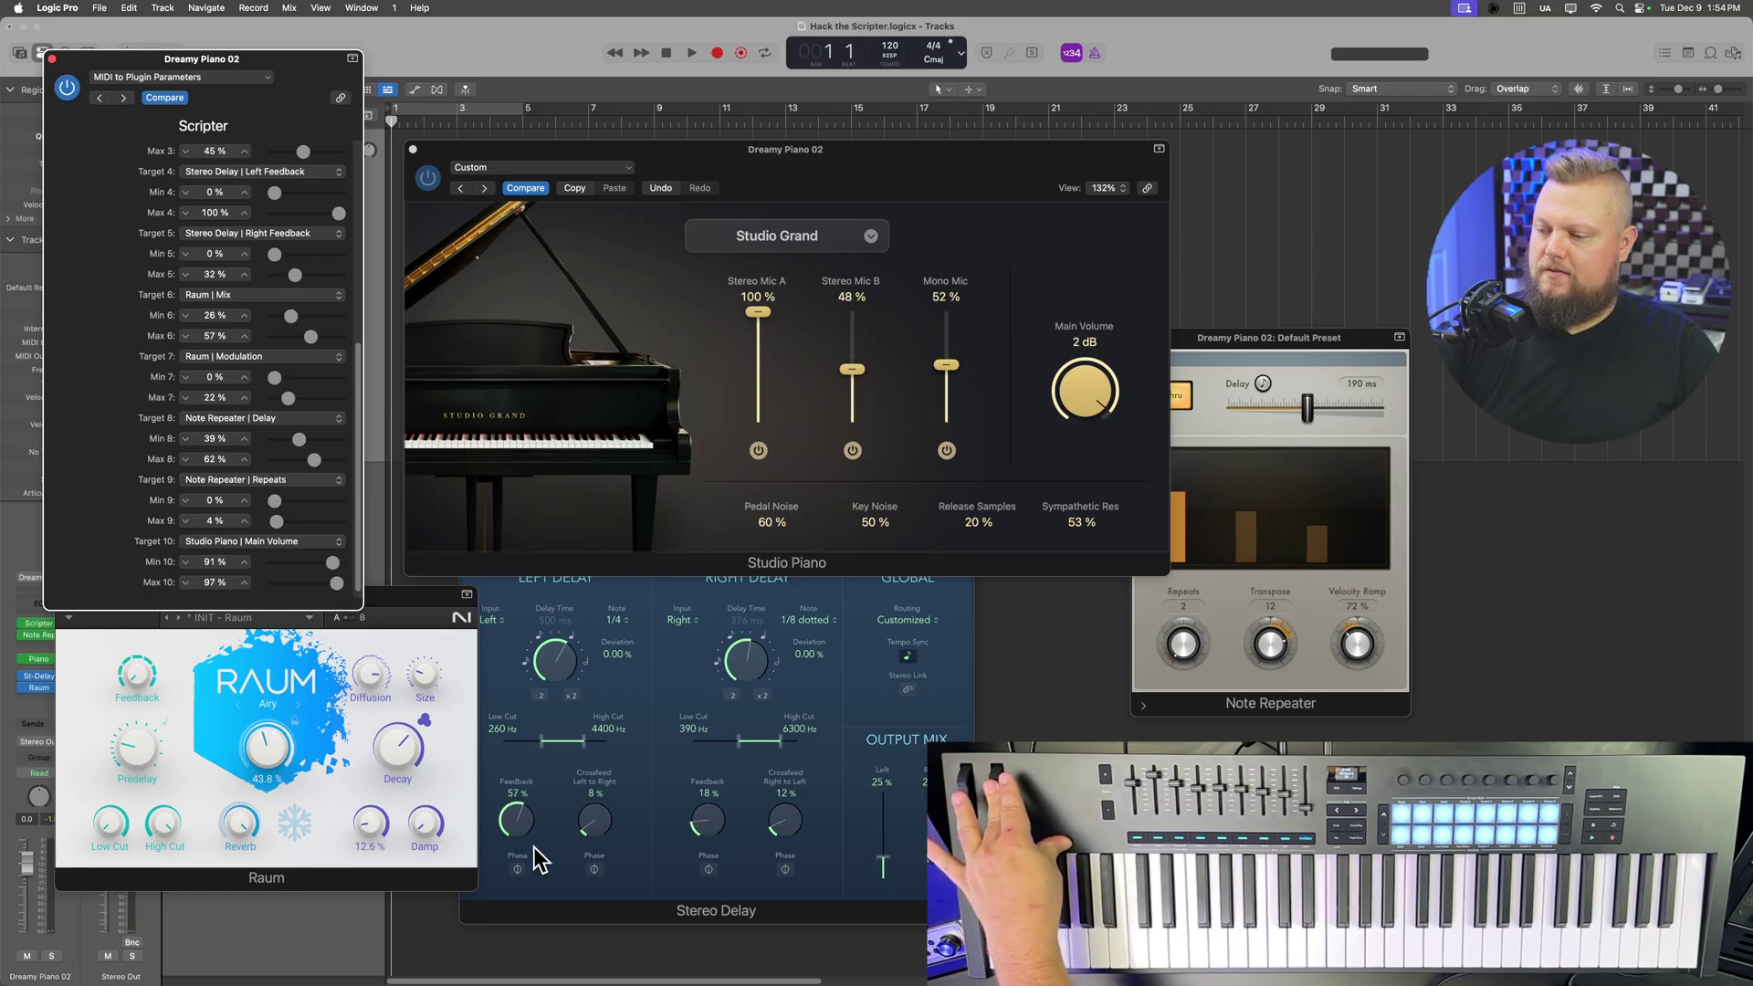
# Step: Lower the Max 4 limit on Stereo Delay Left Feedback to 33%
pyautogui.scroll(5, 365, 392)
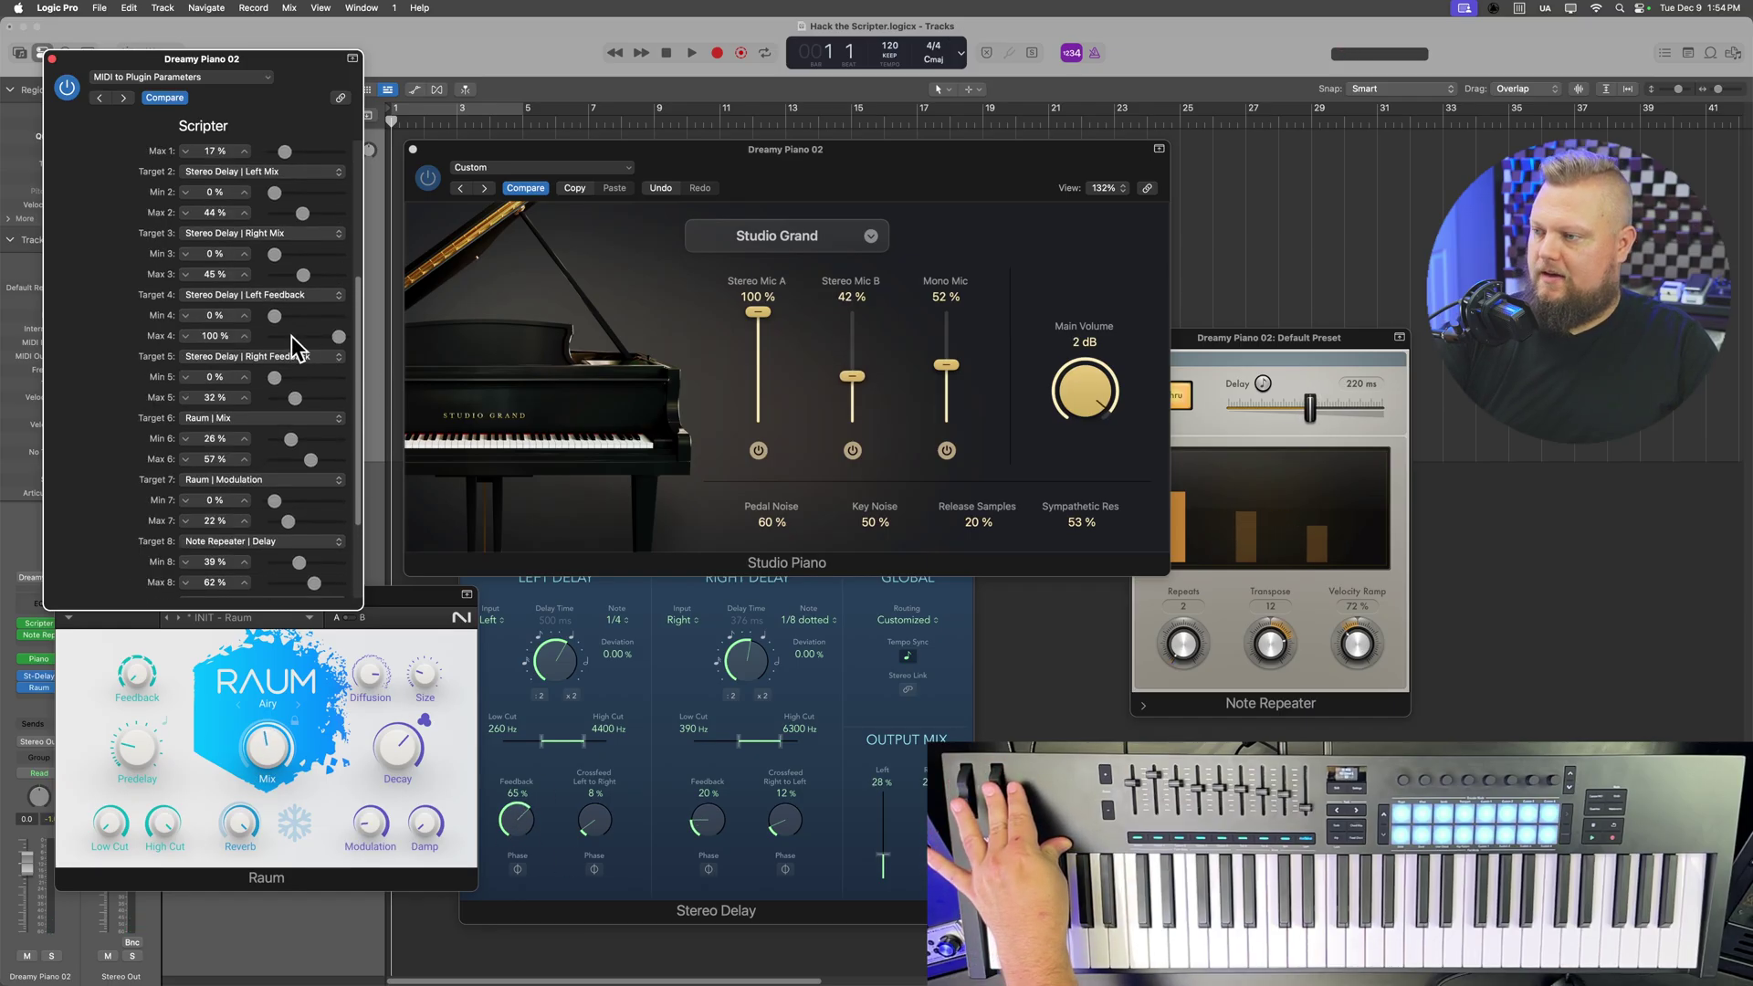
pyautogui.moveTo(338, 336); pyautogui.dragTo(333, 337)
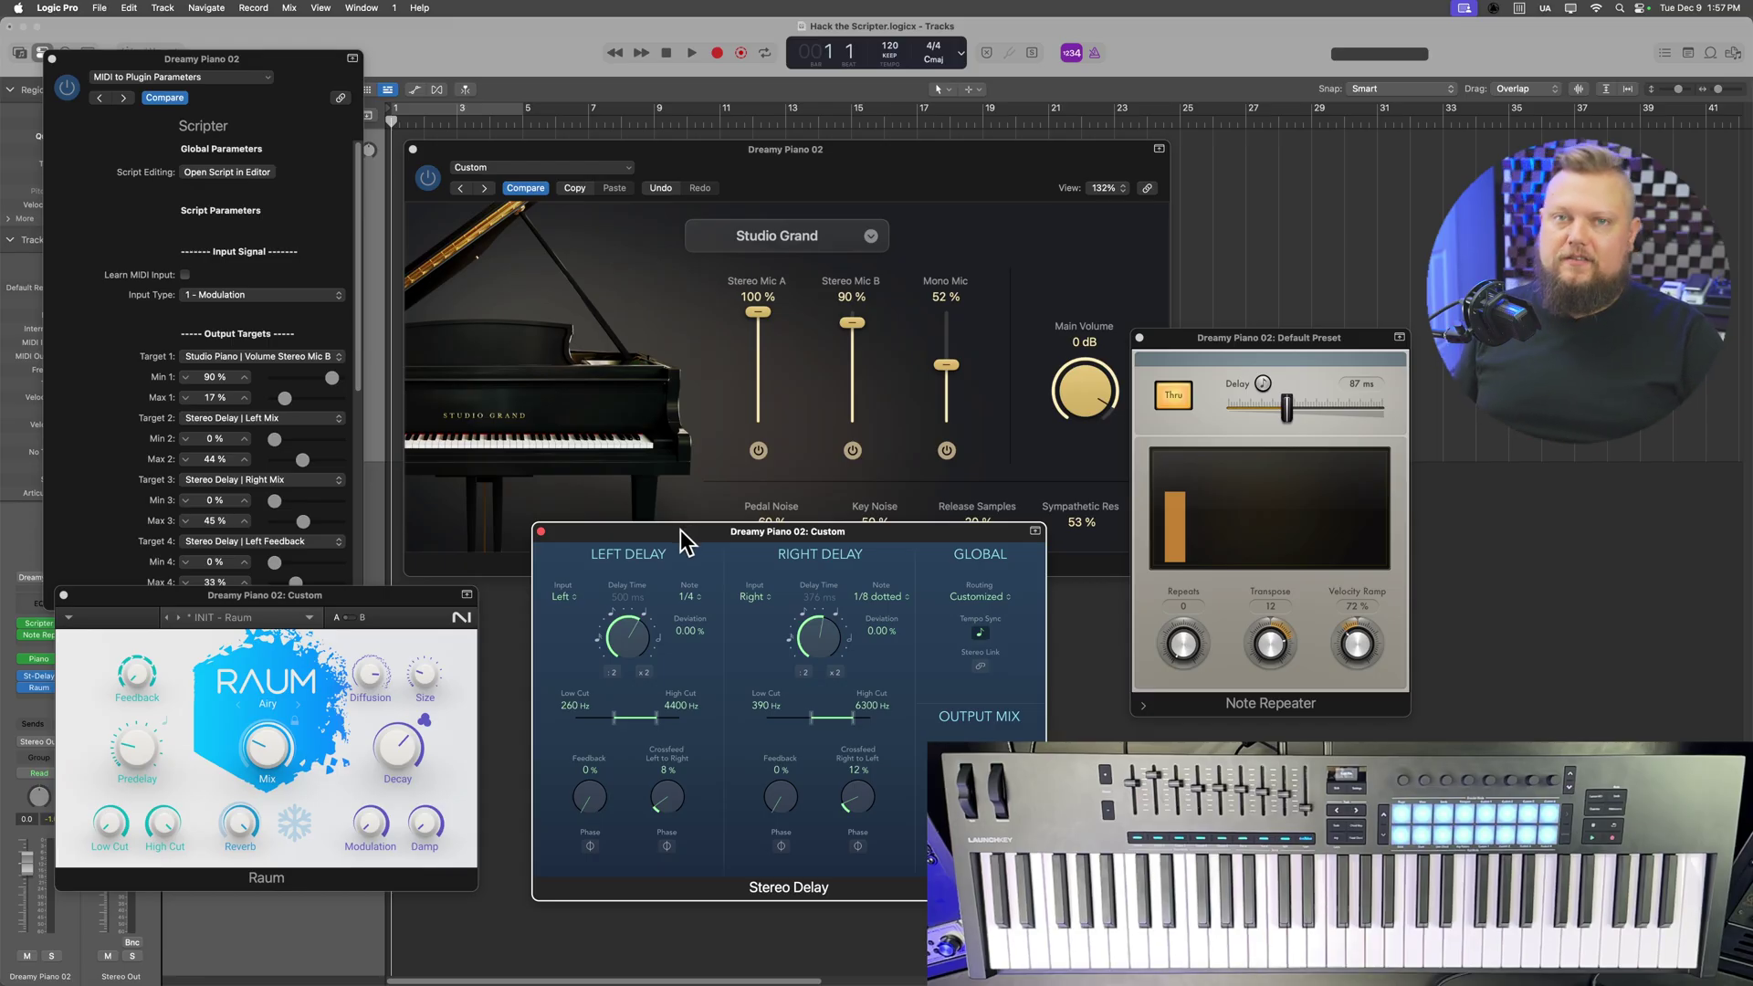
# Step: Close the Stereo Delay, Raum, Note Repeater and Scripter windows
pyautogui.click(542, 532)
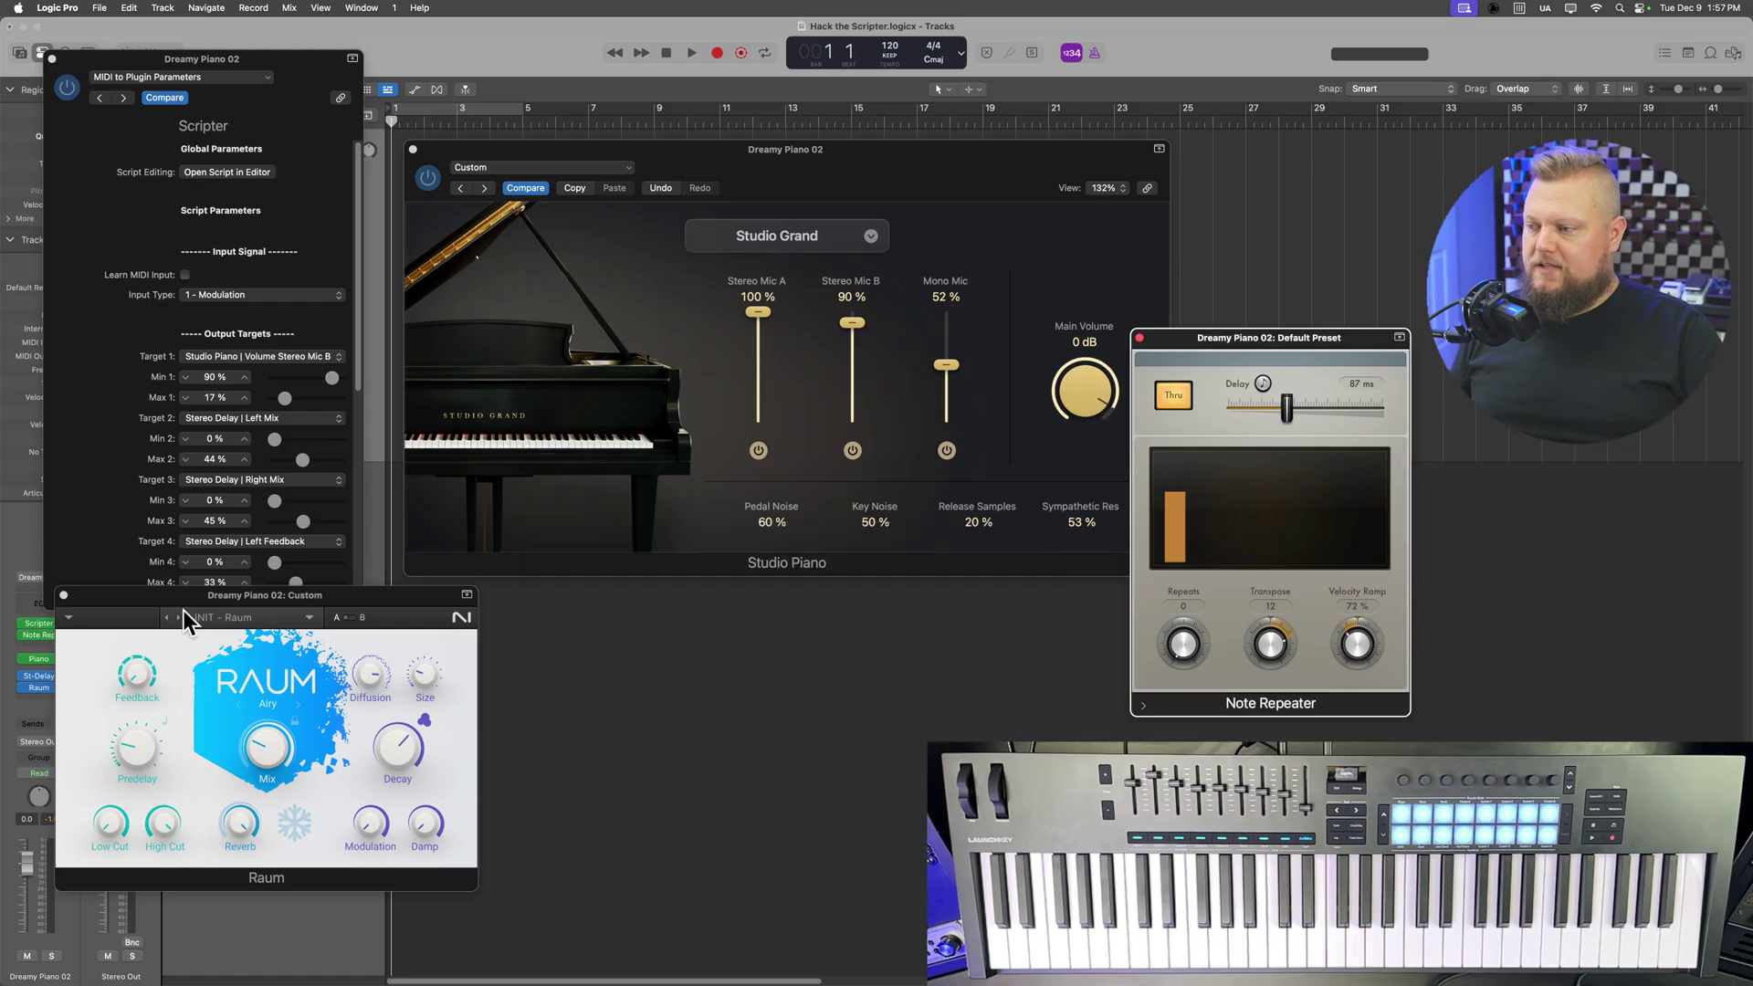
pyautogui.click(64, 596)
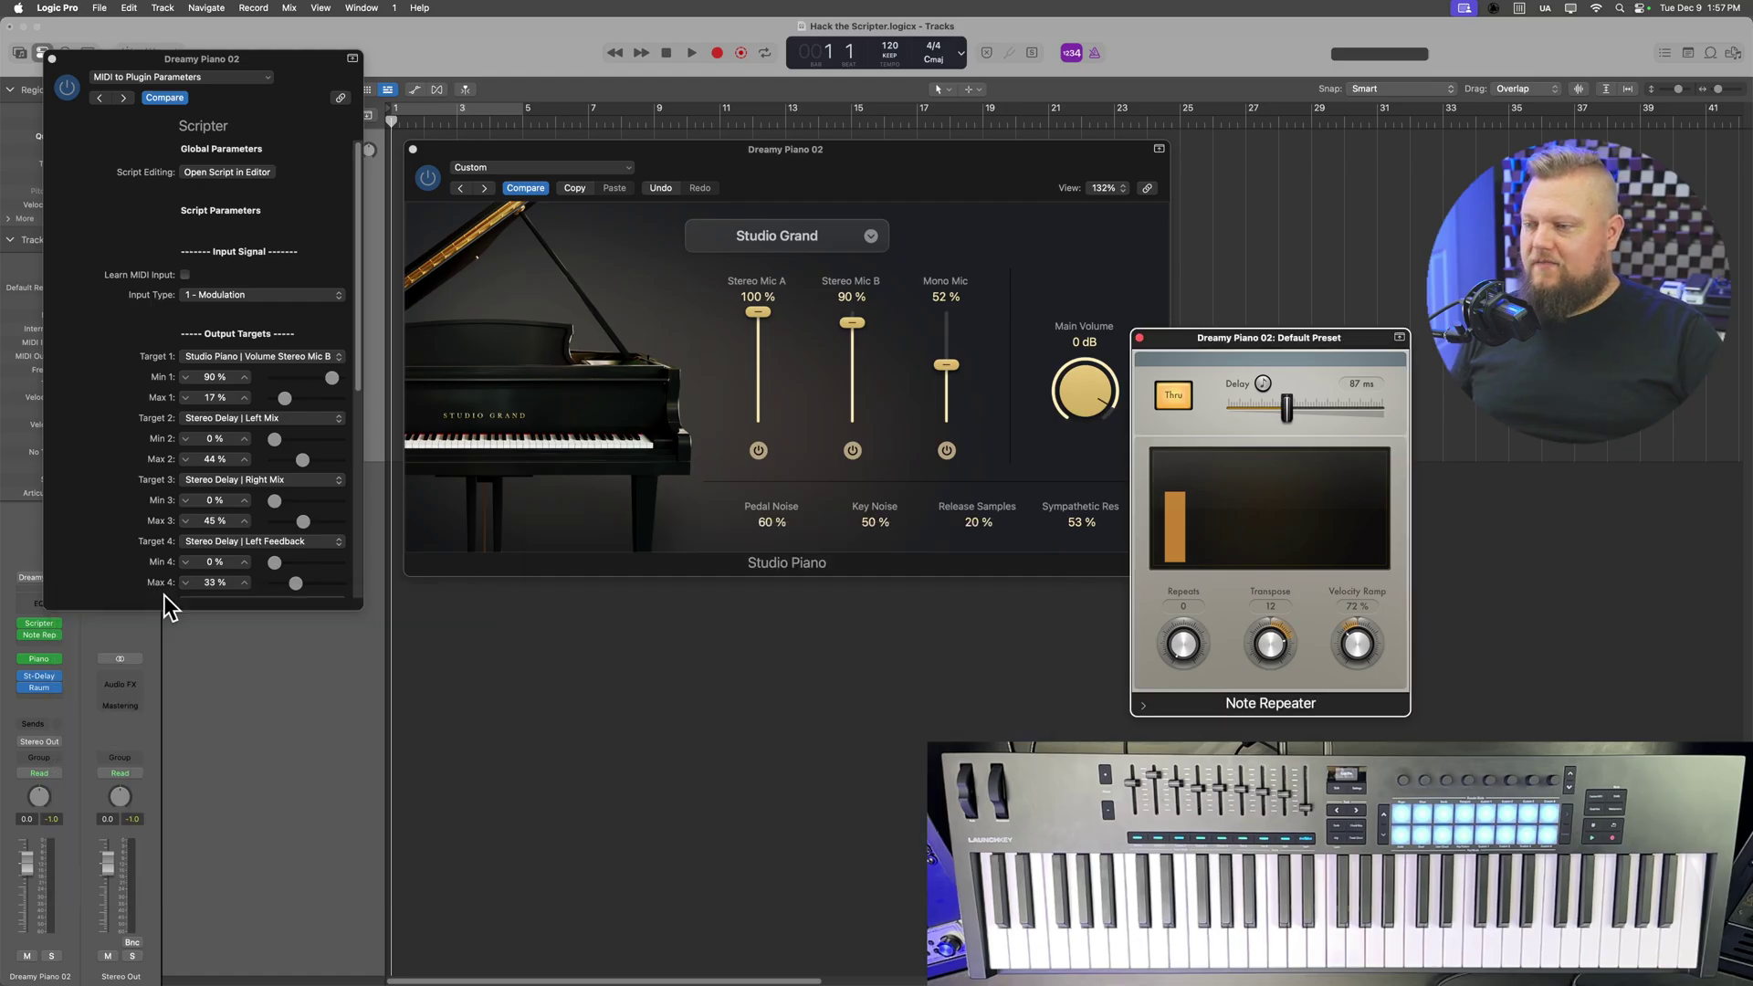
pyautogui.click(1140, 338)
pyautogui.moveTo(358, 204)
pyautogui.mouseDown()
pyautogui.moveTo(358, 438)
pyautogui.moveTo(366, 189)
pyautogui.mouseUp()
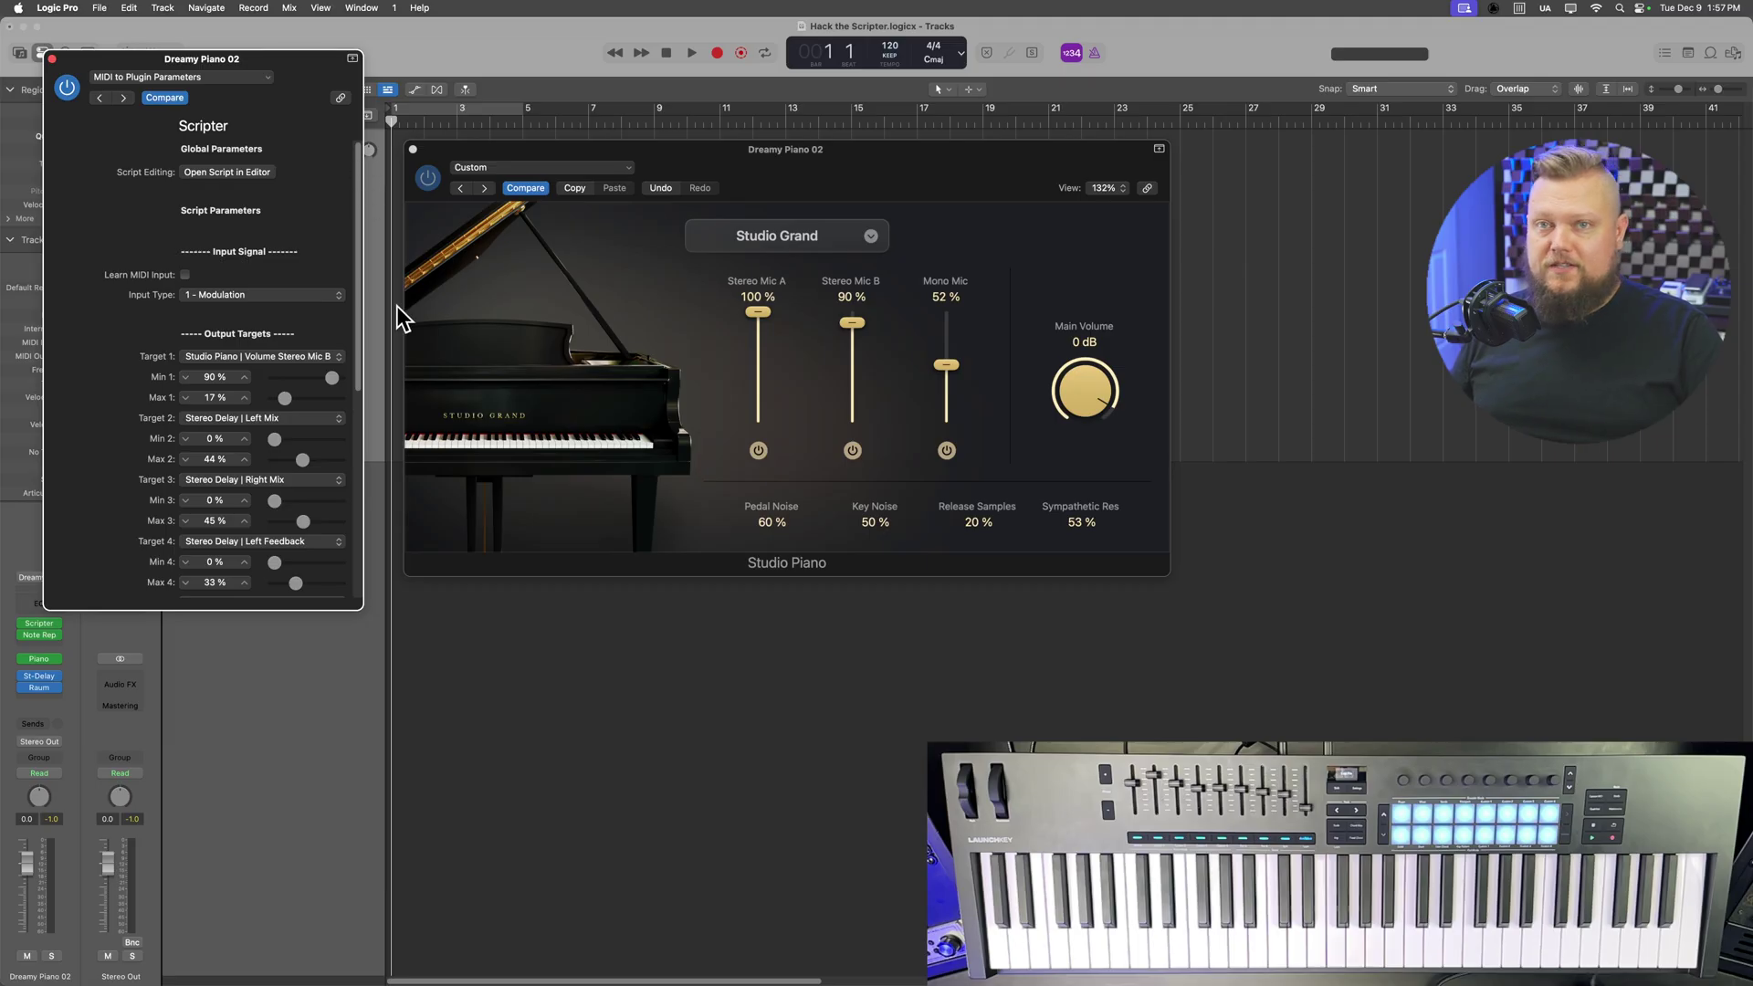
pyautogui.click(52, 59)
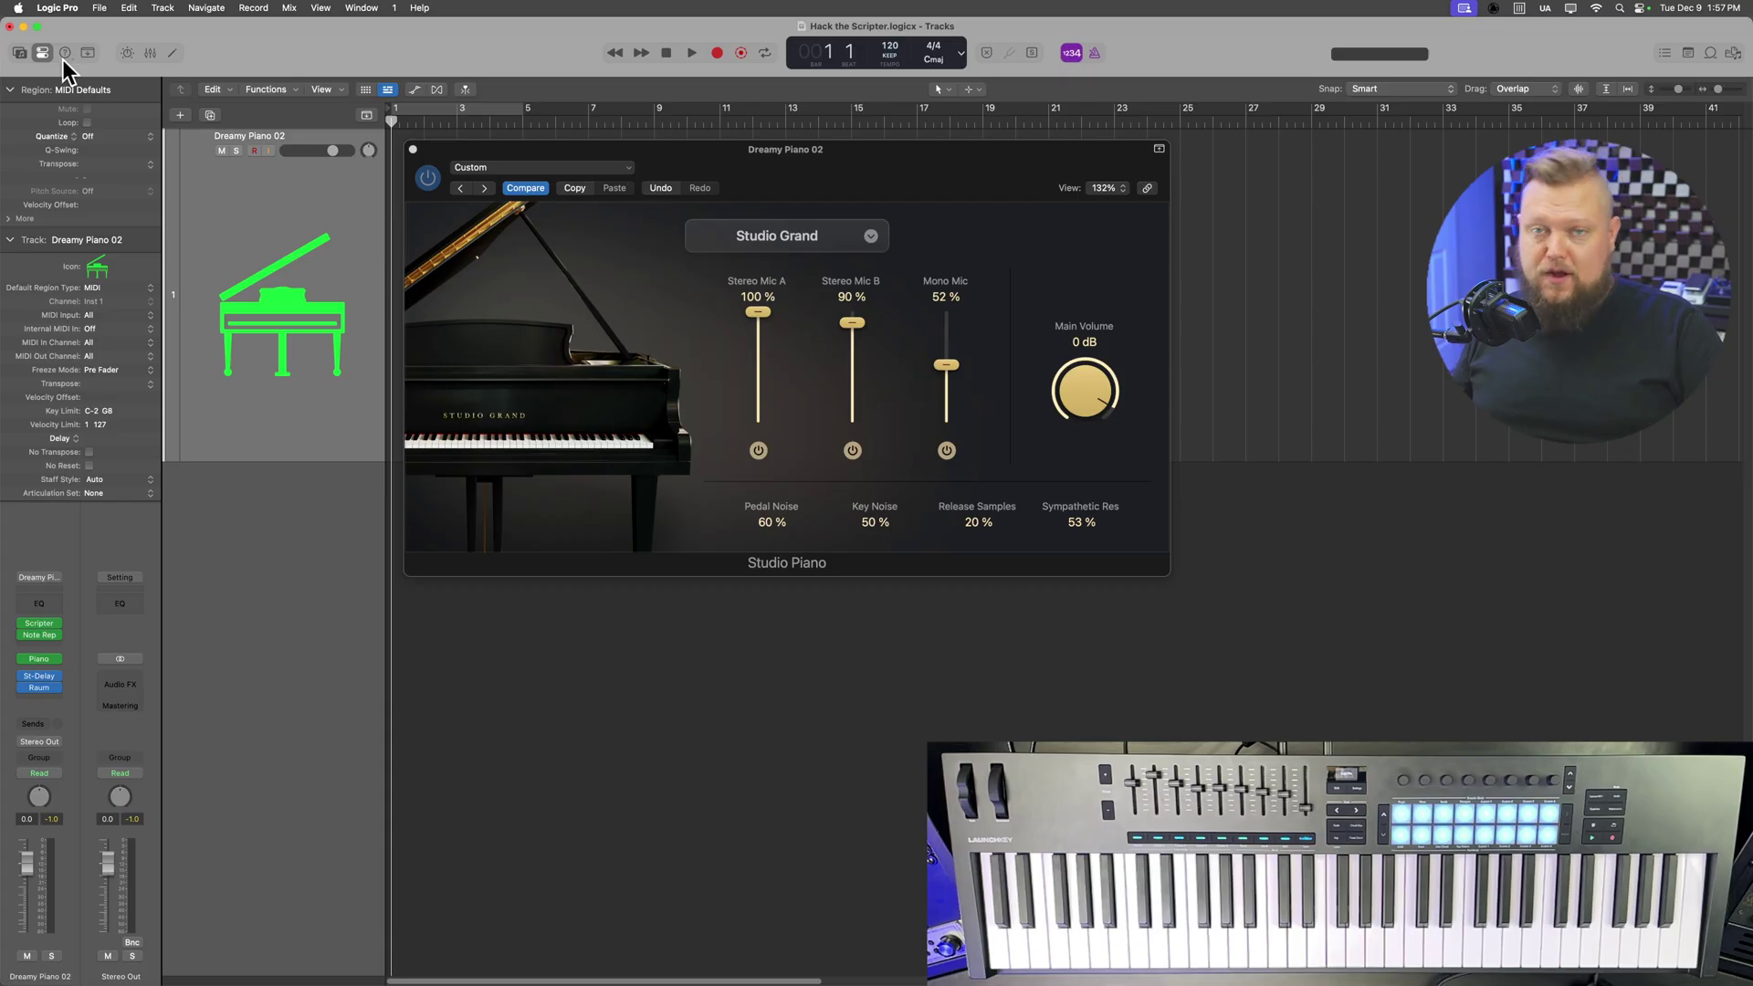
# Step: Save the sound as library patch 'Dreamy Piano 03' and close the Studio Piano window
pyautogui.click(20, 53)
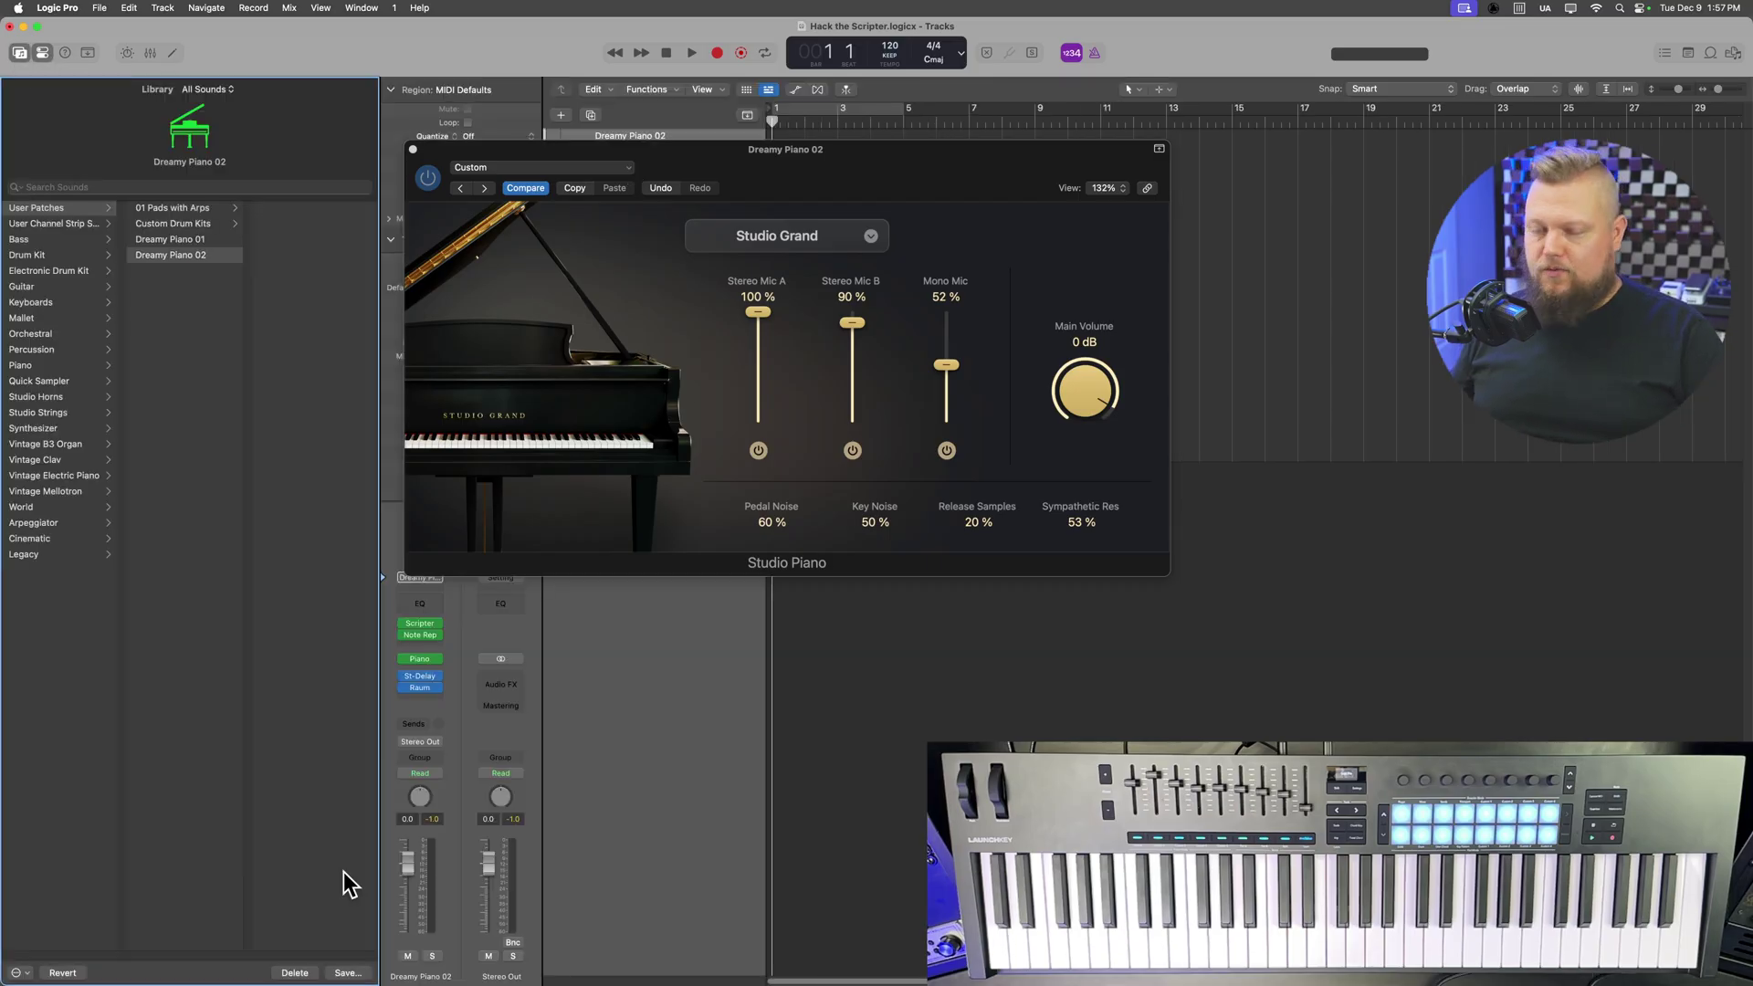
pyautogui.click(347, 971)
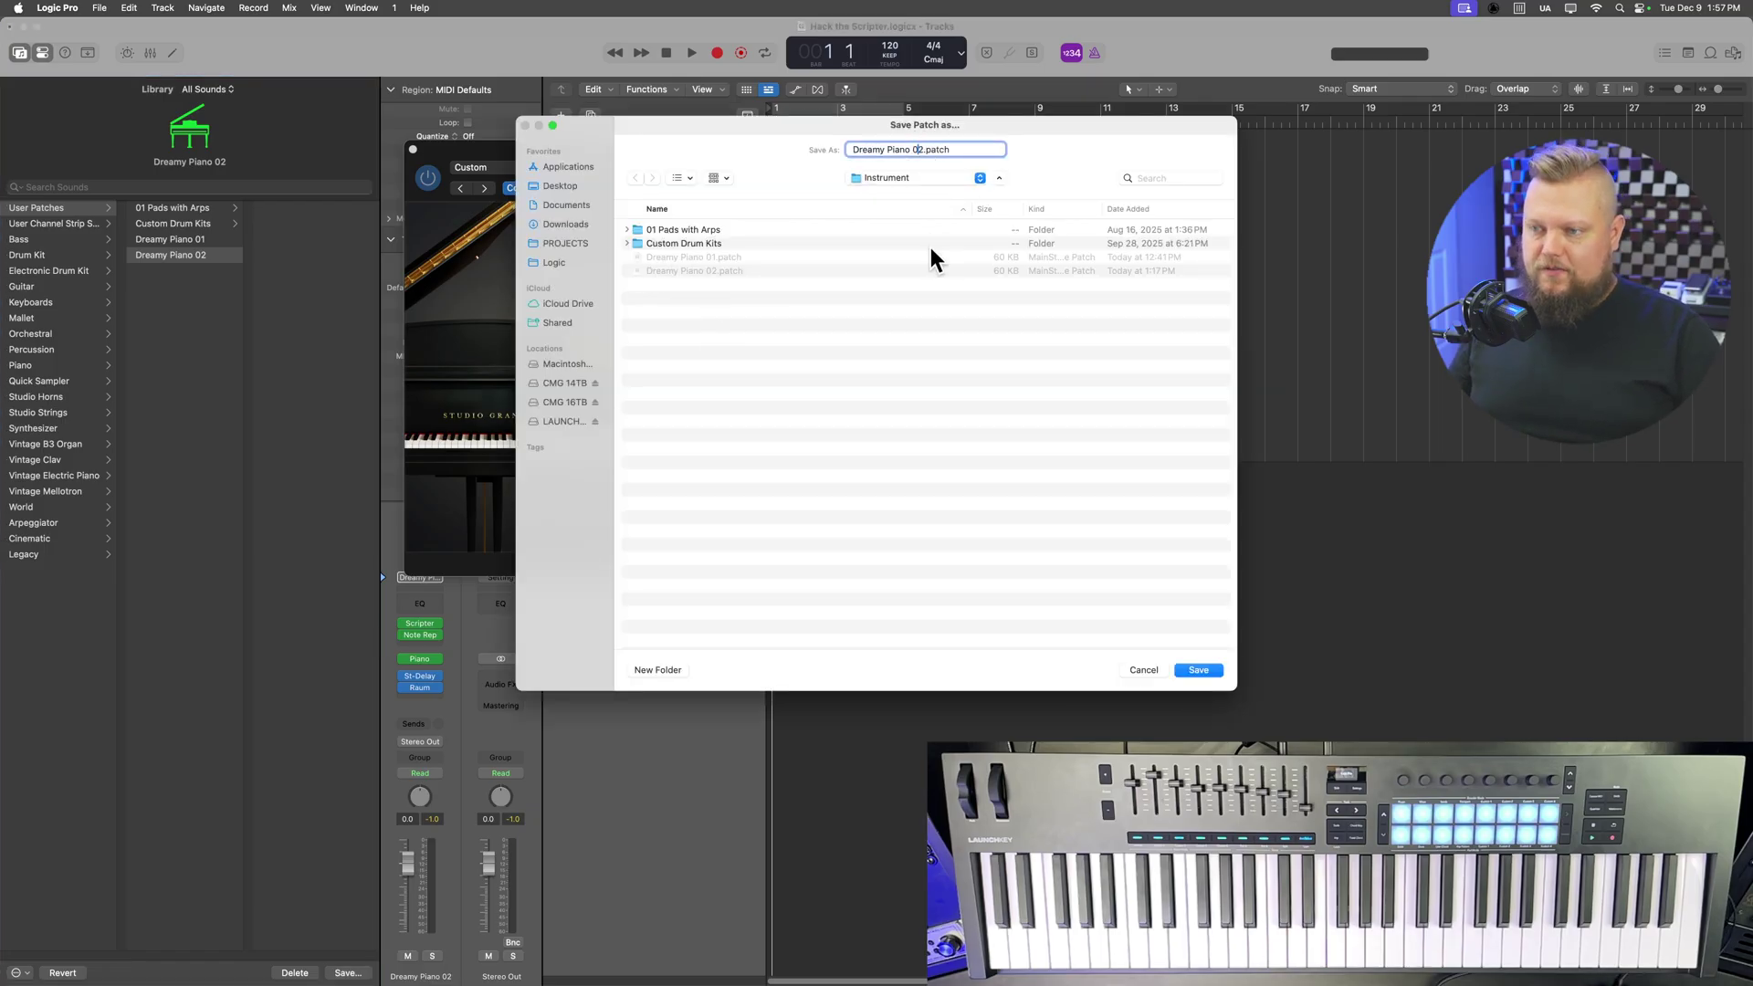
pyautogui.press('BackSpace')
pyautogui.write('3')
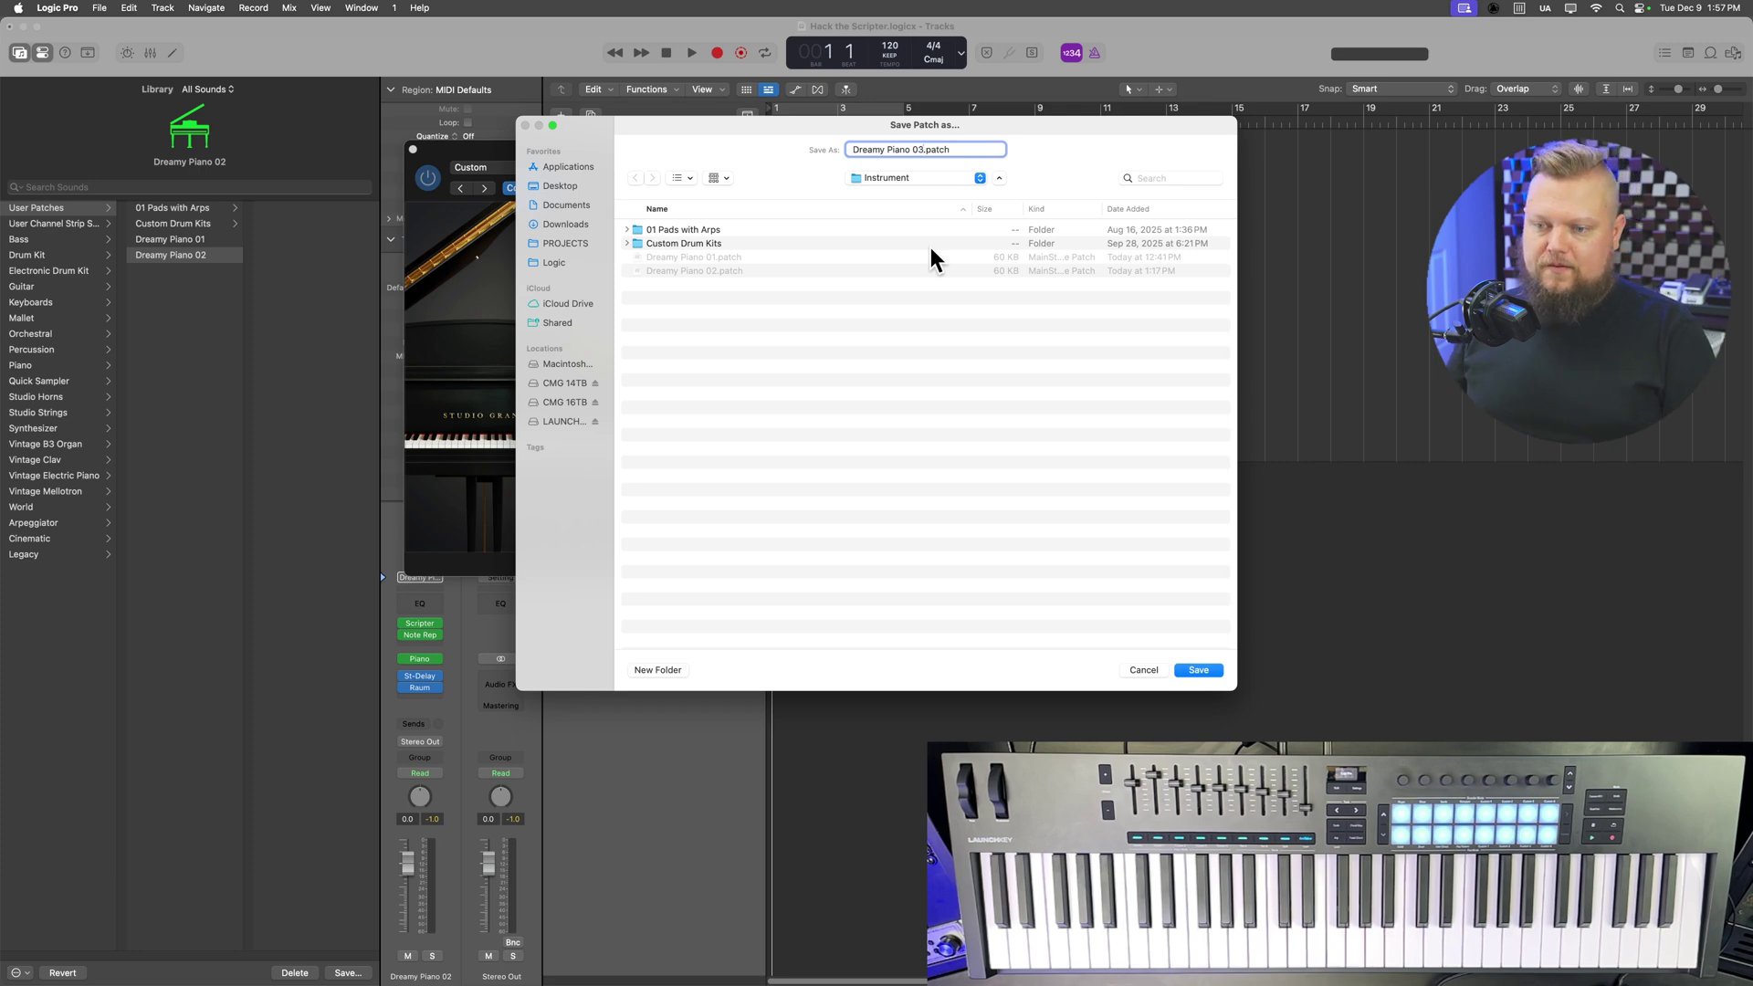
pyautogui.press('Return')
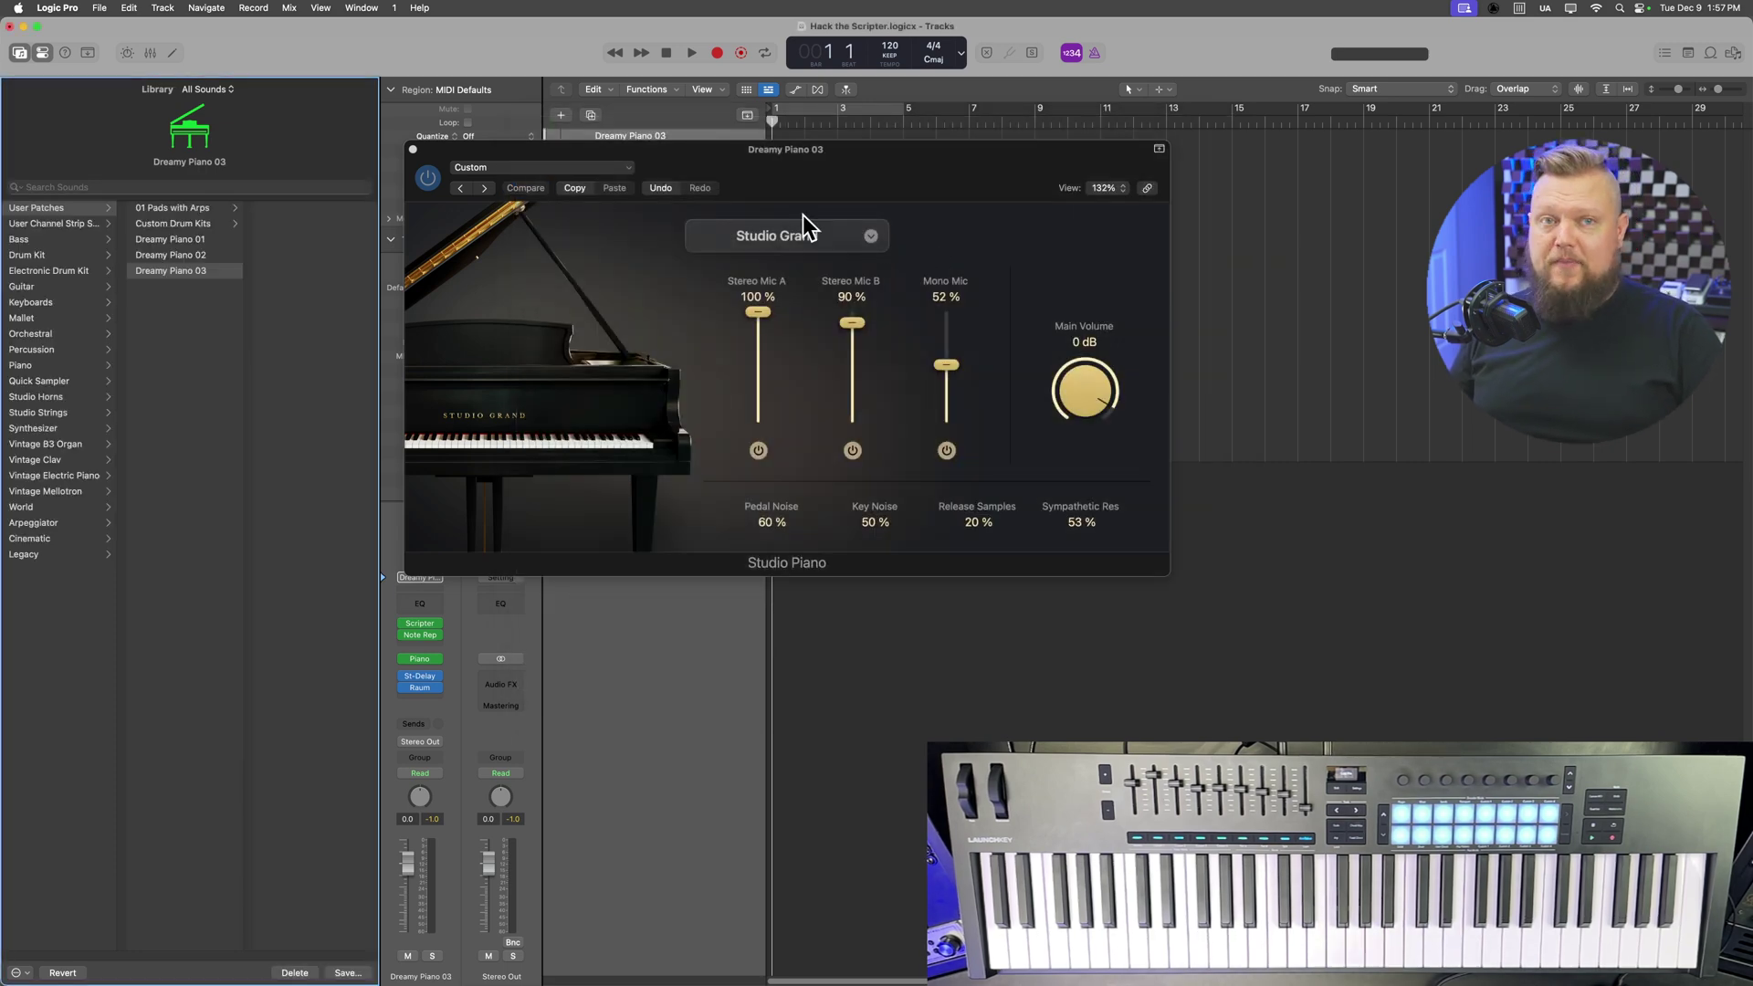
pyautogui.click(413, 150)
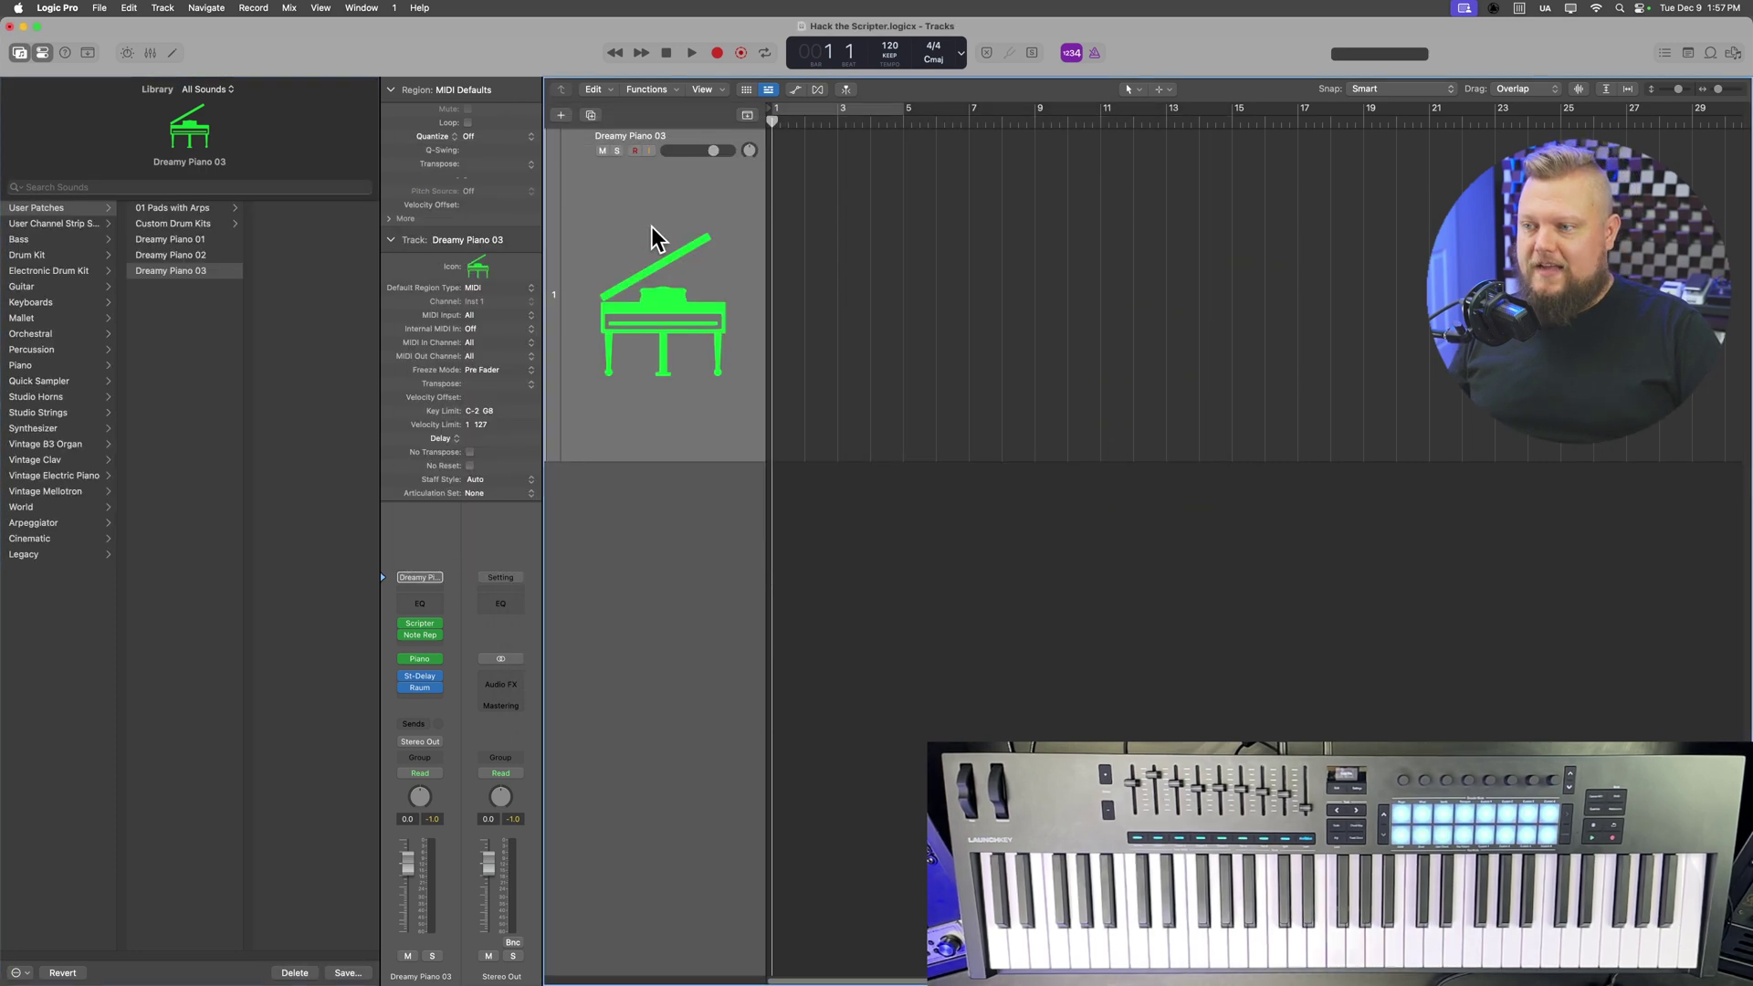
# Step: Create a new software instrument track and make it much taller
pyautogui.press('alt+super+n')
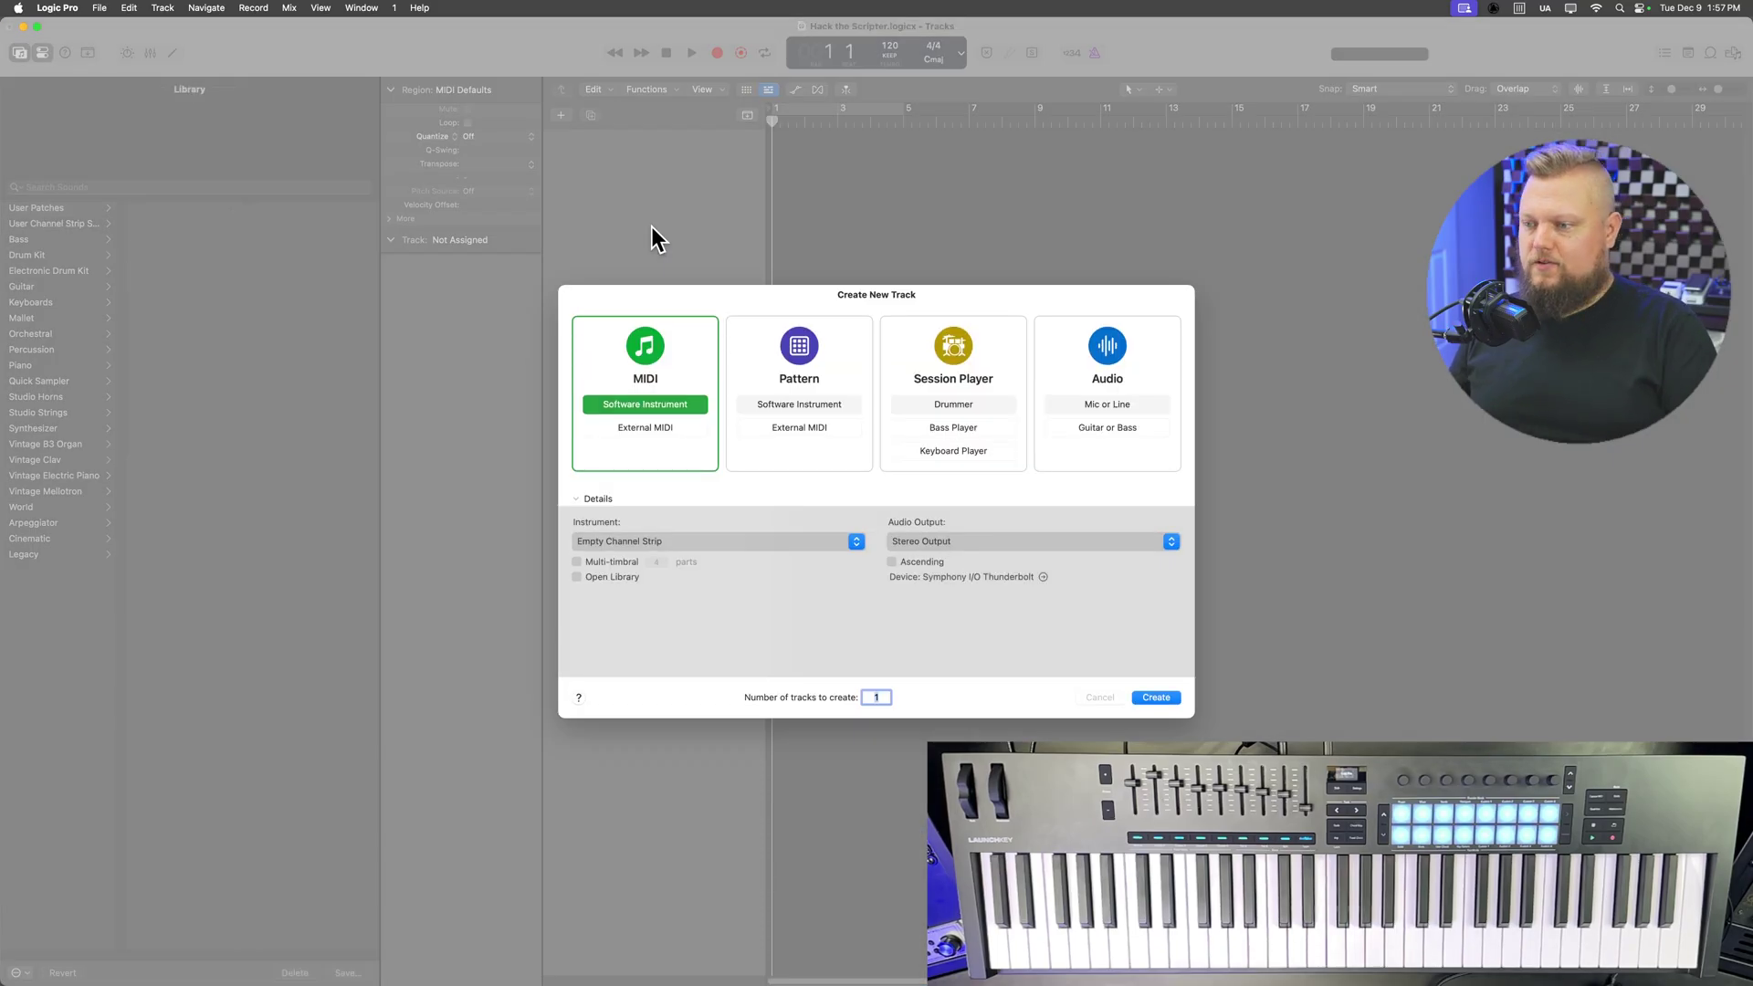
pyautogui.press('Return')
pyautogui.moveTo(688, 166); pyautogui.dragTo(666, 508)
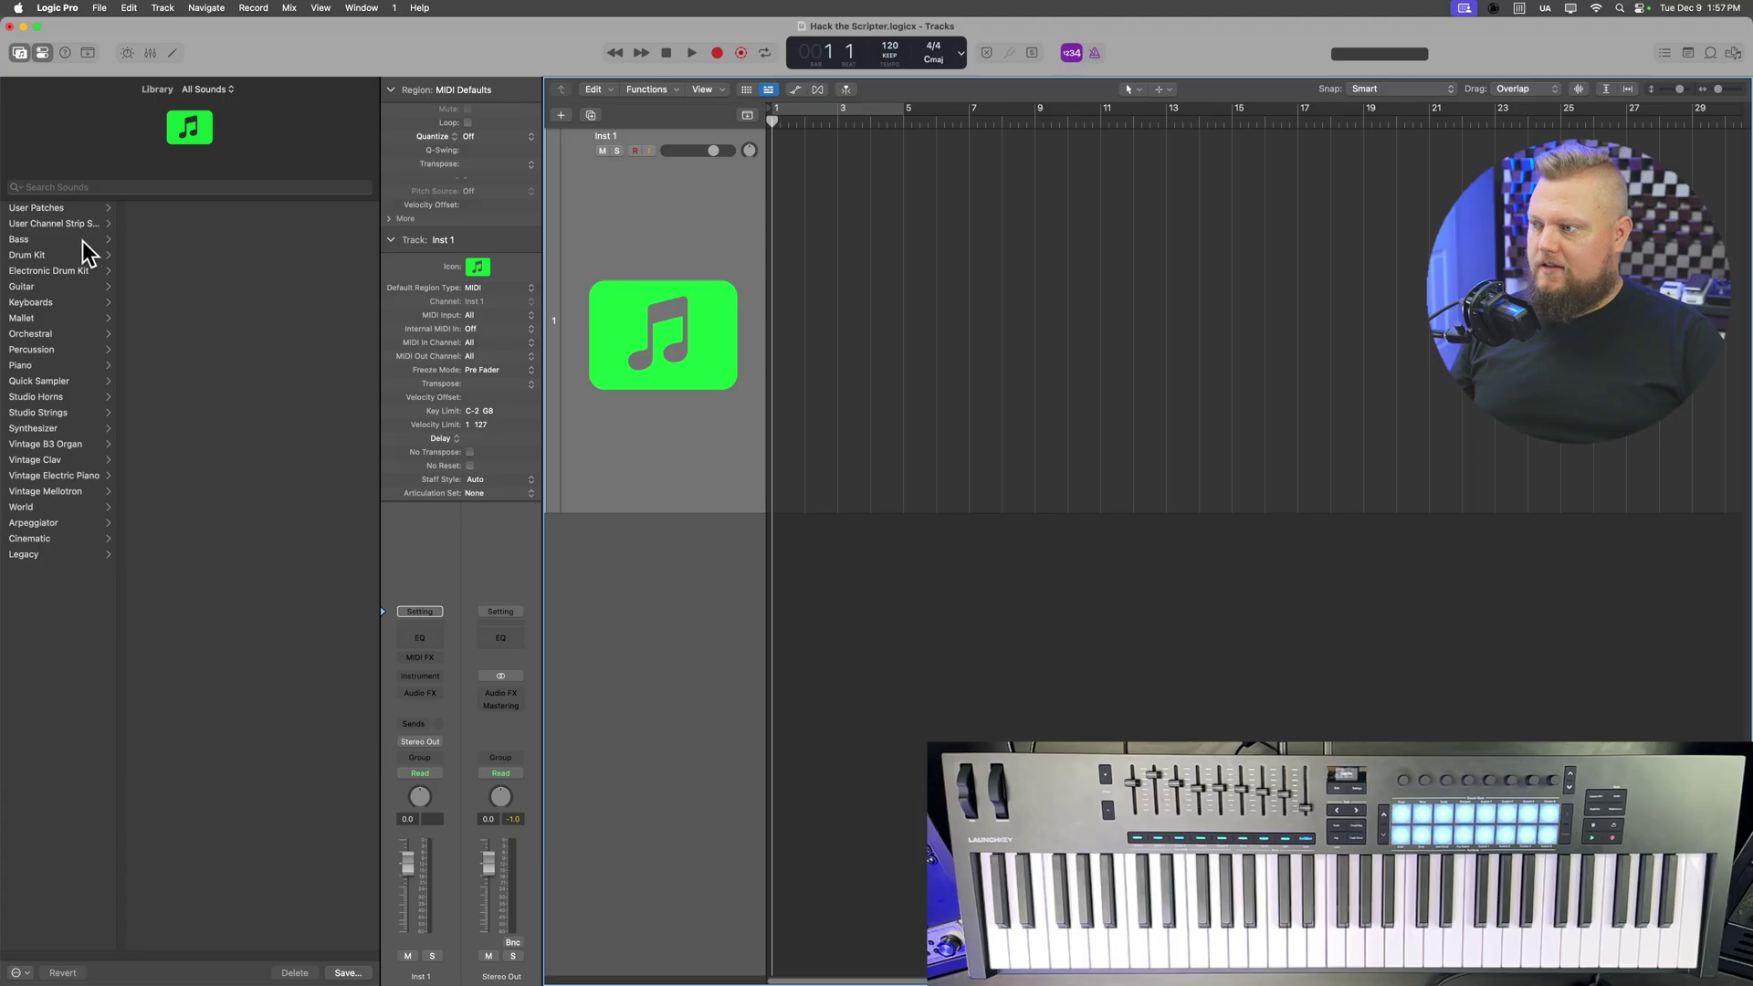
# Step: Load the Dreamy Piano 03 user patch and open its Scripter, moved up and right
pyautogui.click(49, 208)
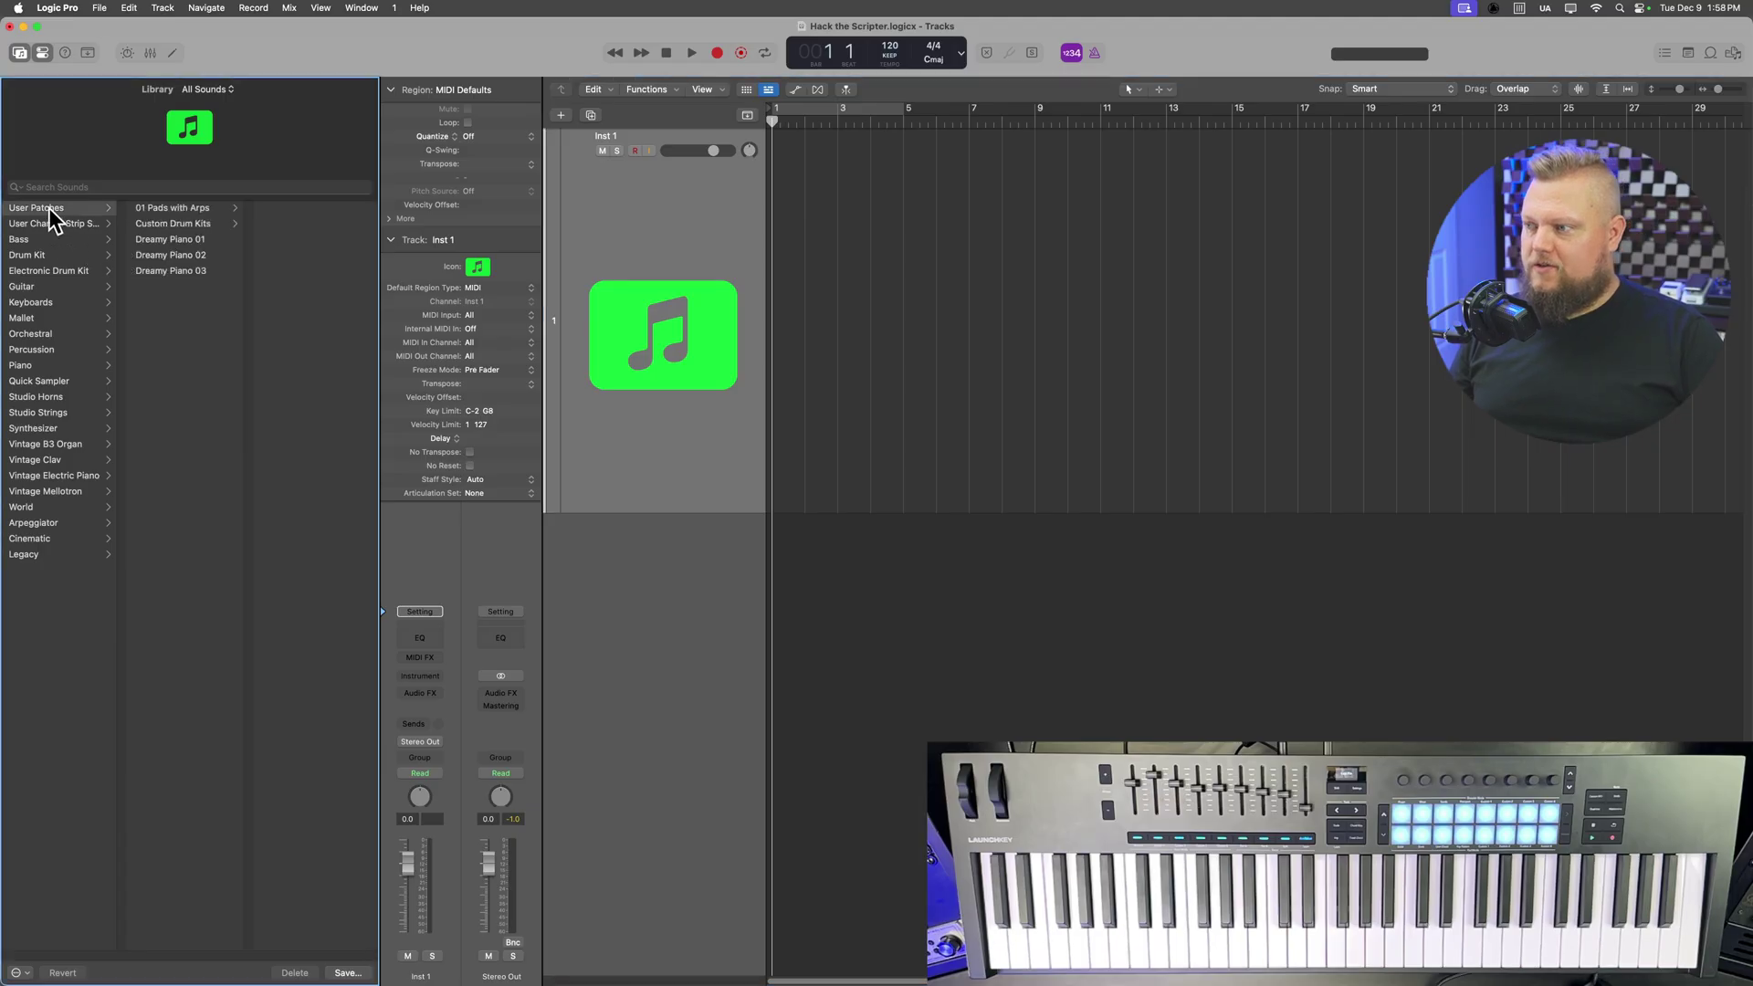
pyautogui.click(179, 272)
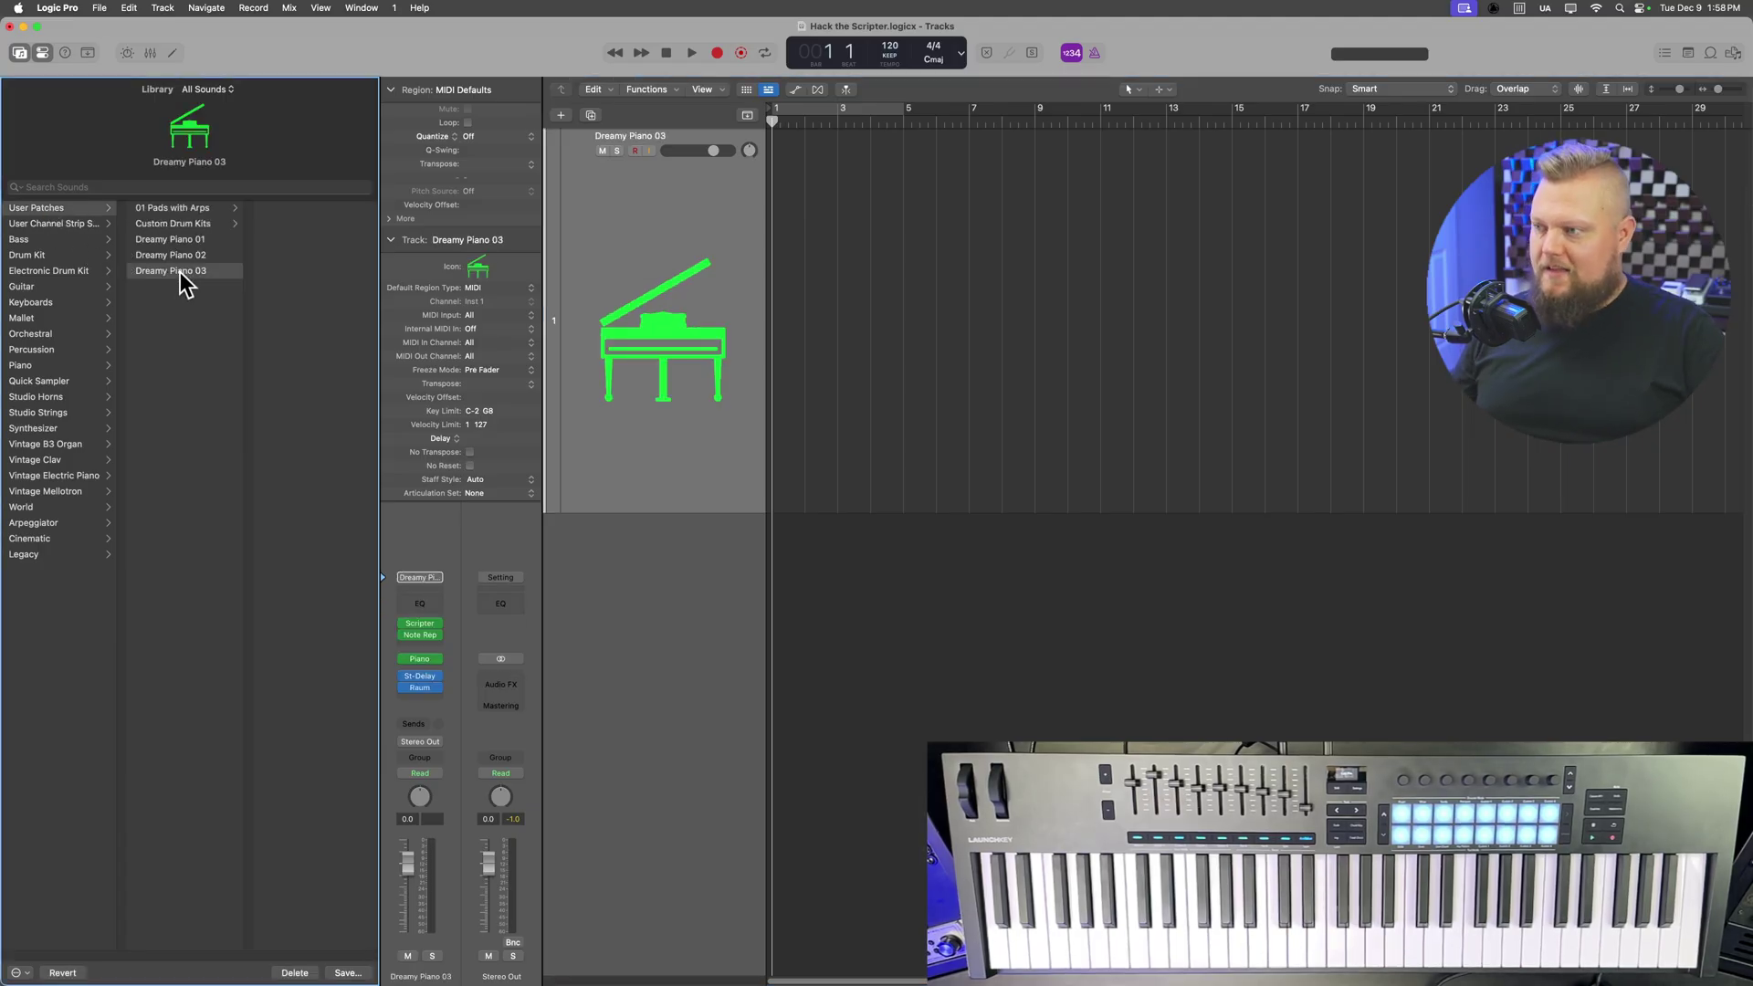
pyautogui.click(419, 624)
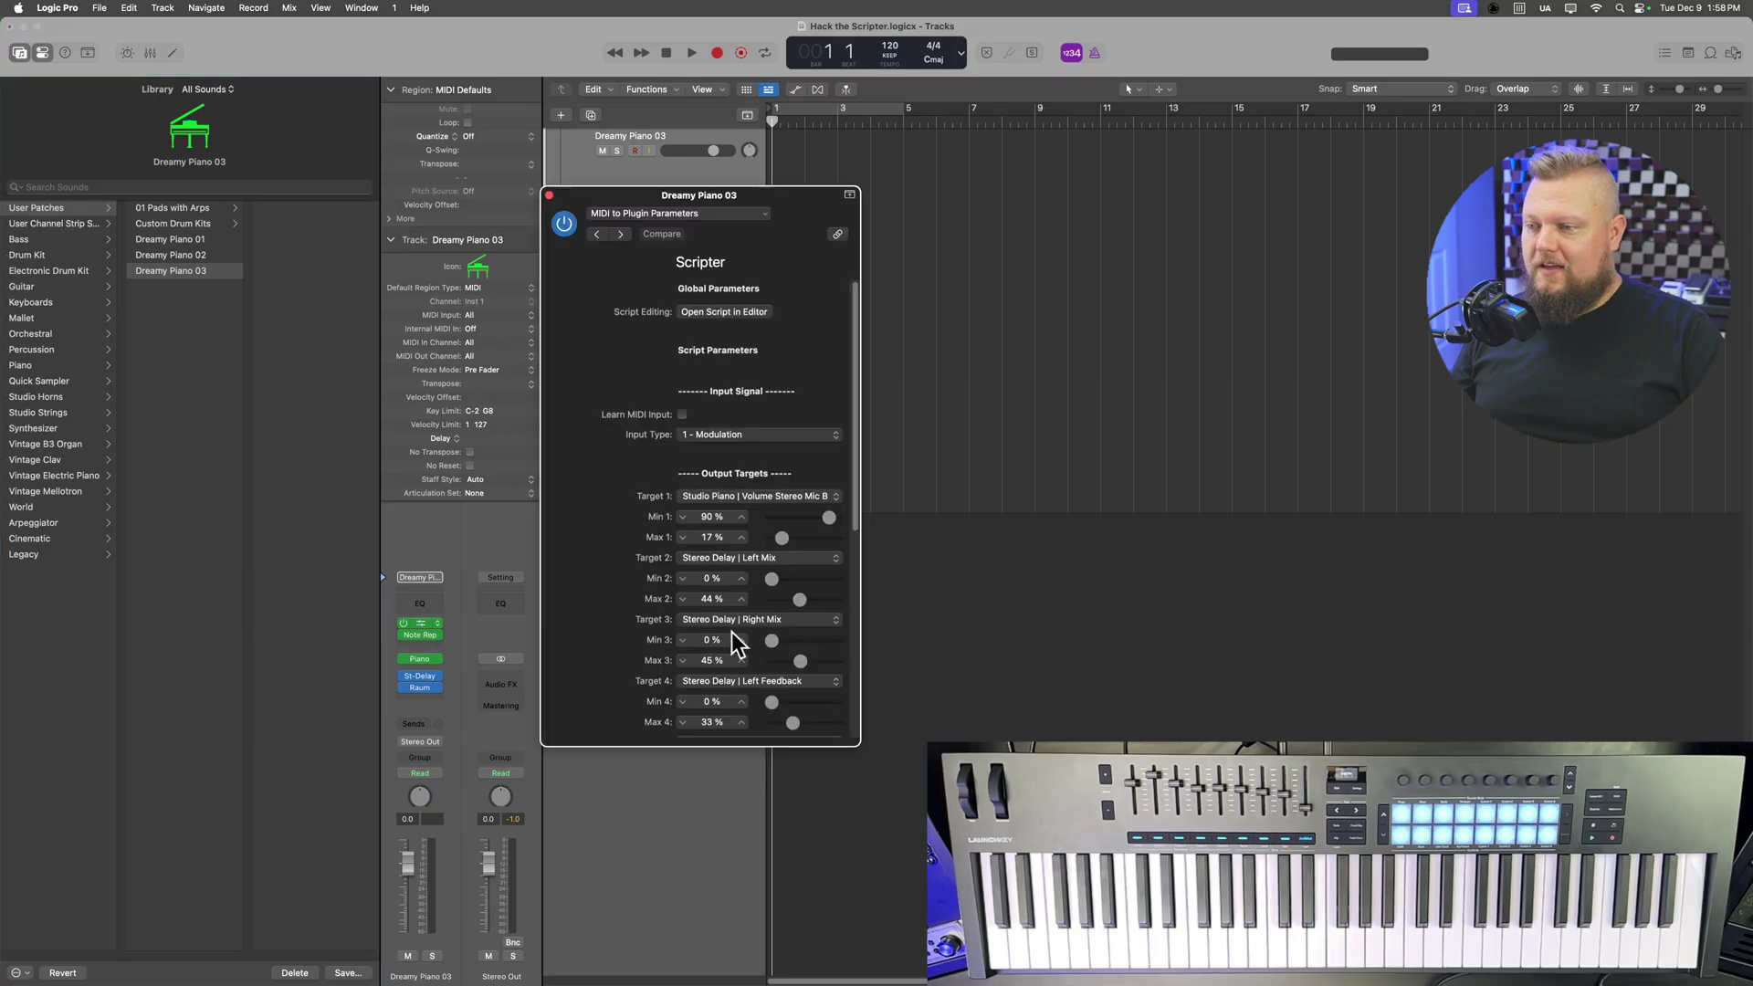
pyautogui.moveTo(861, 303); pyautogui.dragTo(826, 227)
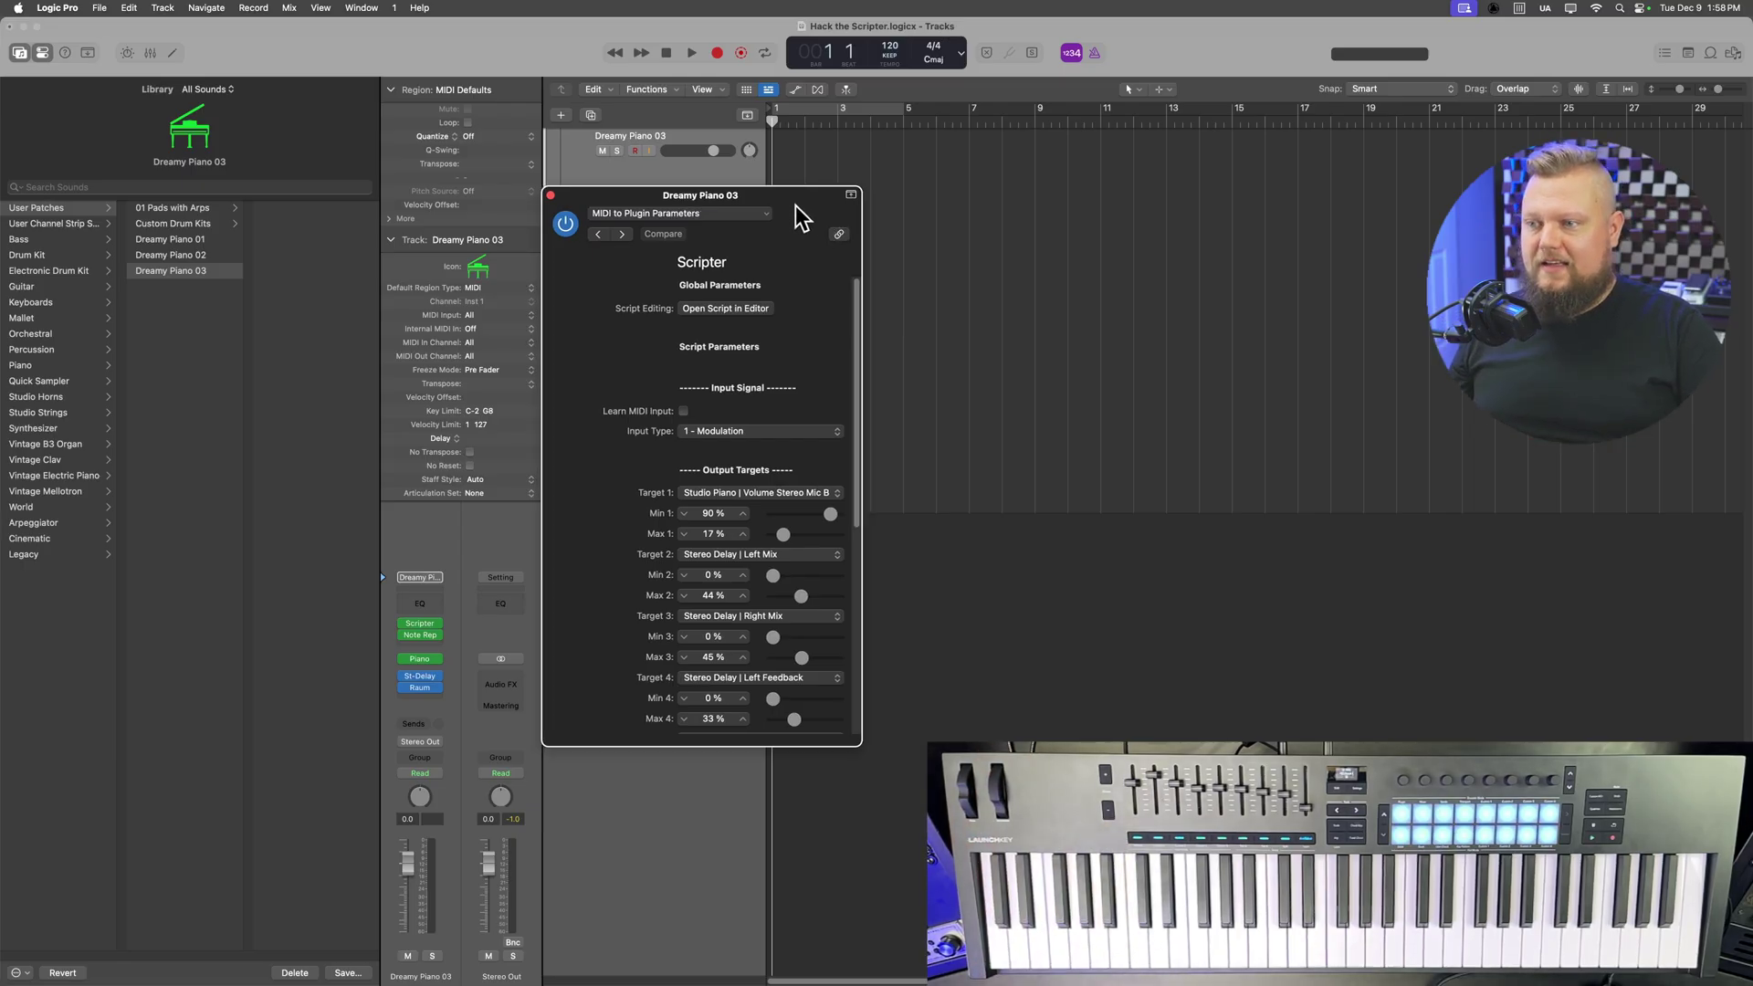
pyautogui.moveTo(807, 223); pyautogui.dragTo(1035, 159)
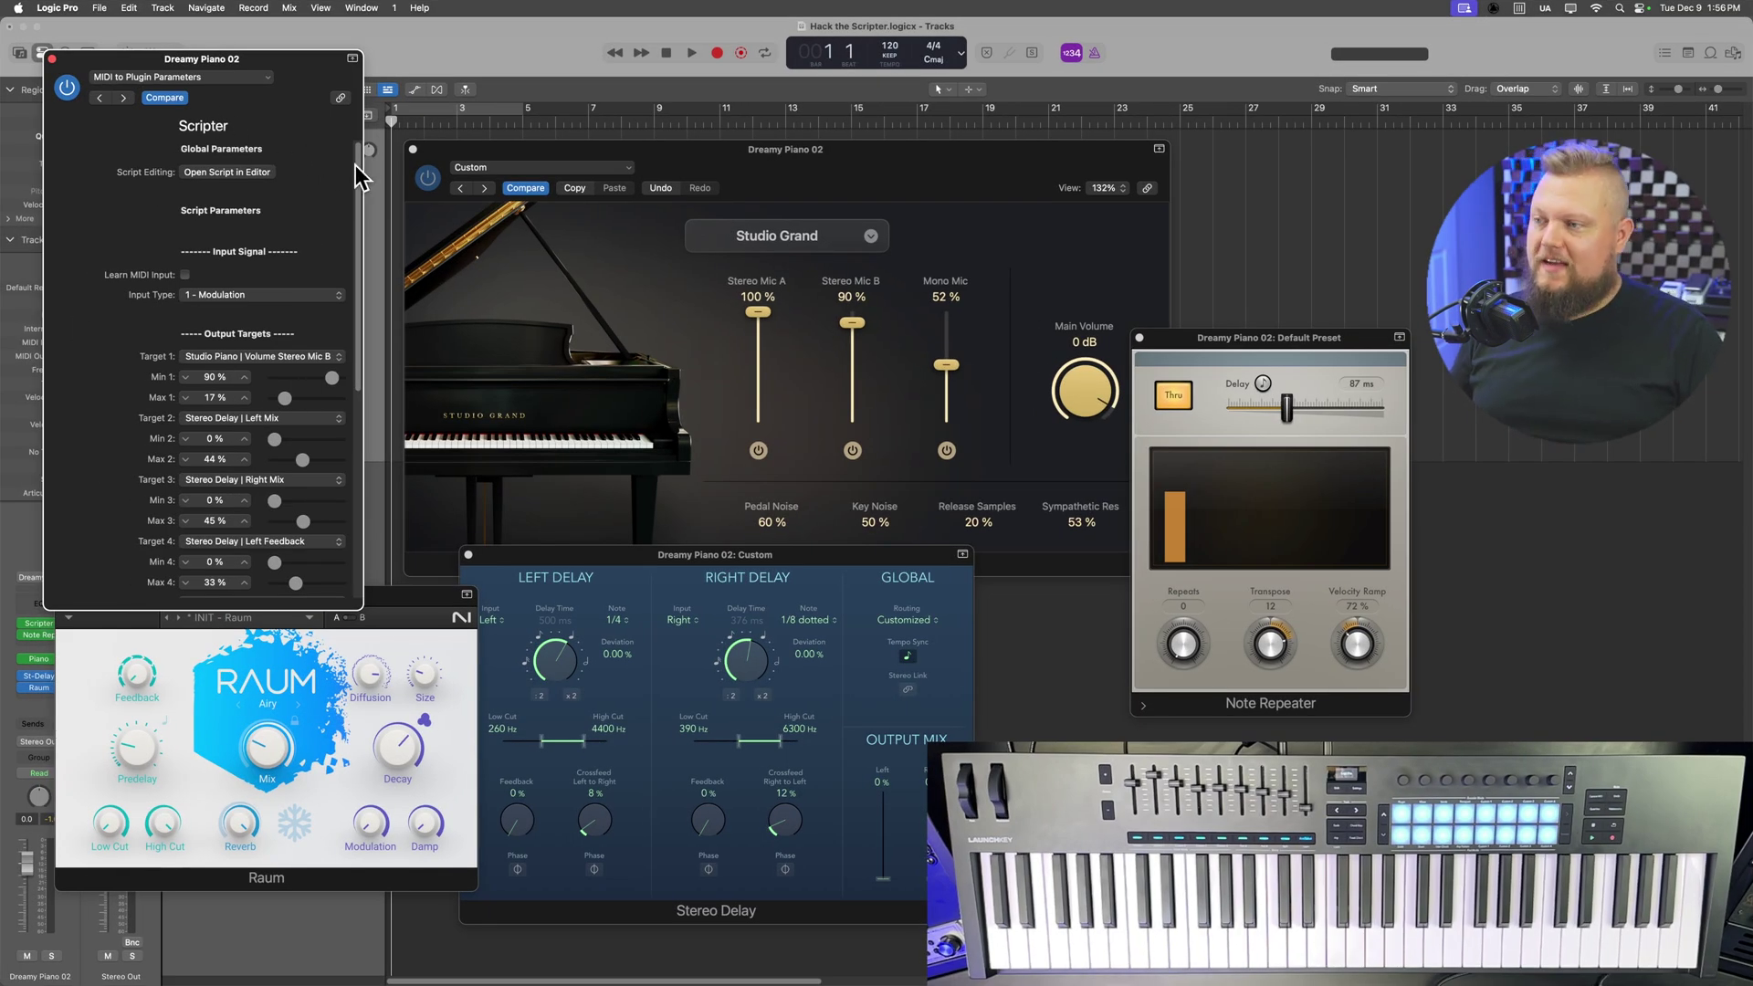
# Step: Slide the Scripter window to the left, out of the way
pyautogui.moveTo(358, 166); pyautogui.dragTo(298, 167)
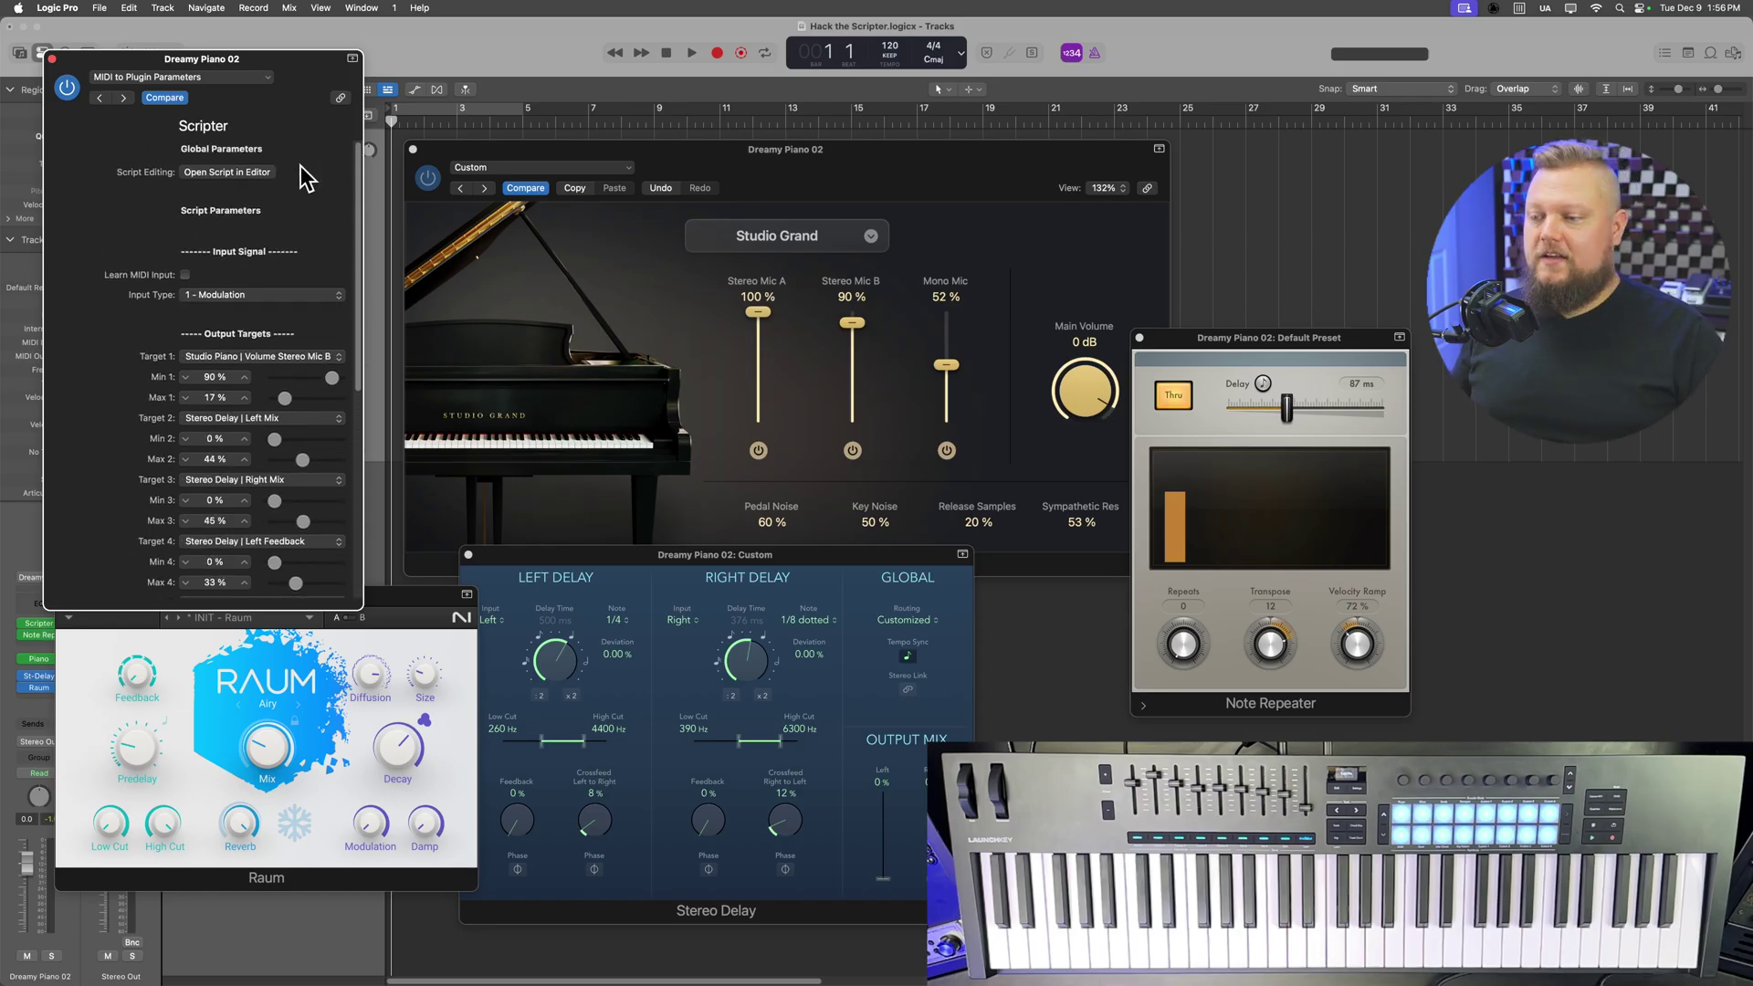